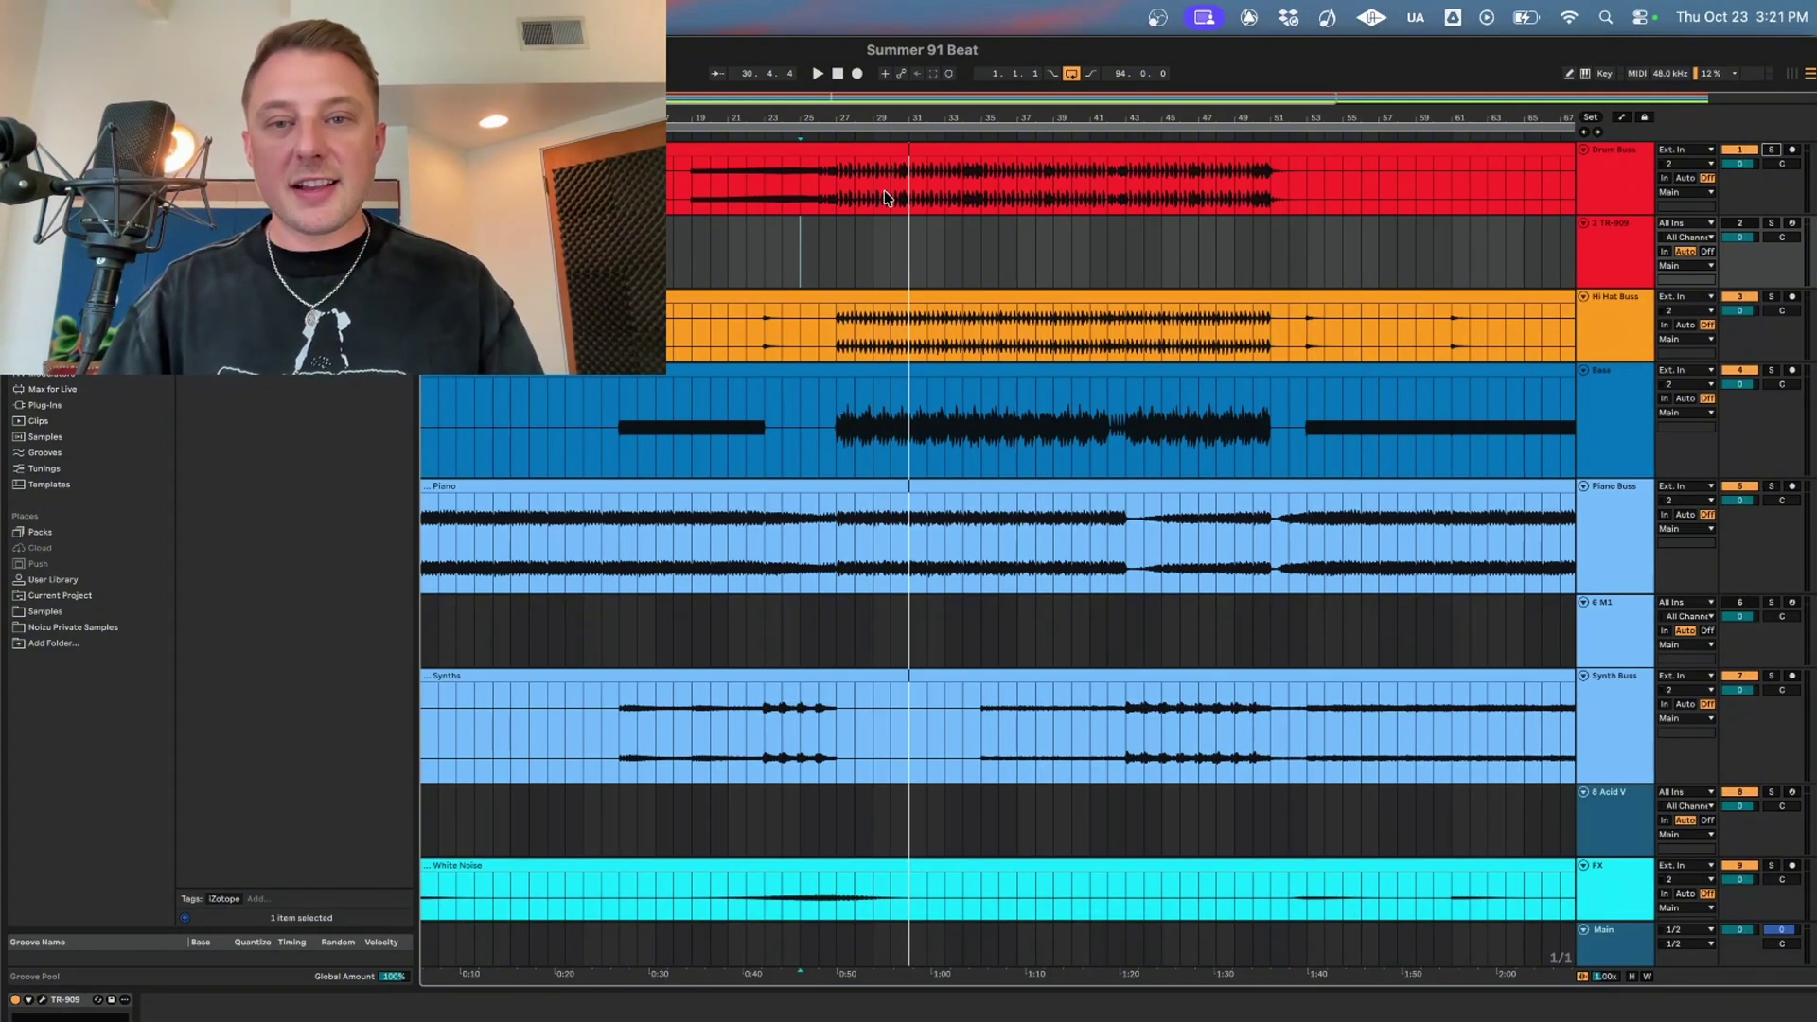
# - Solo and audition the Drum Buss, and review the settings of its TAL-DAC plugin
pyautogui.click(1770, 148)
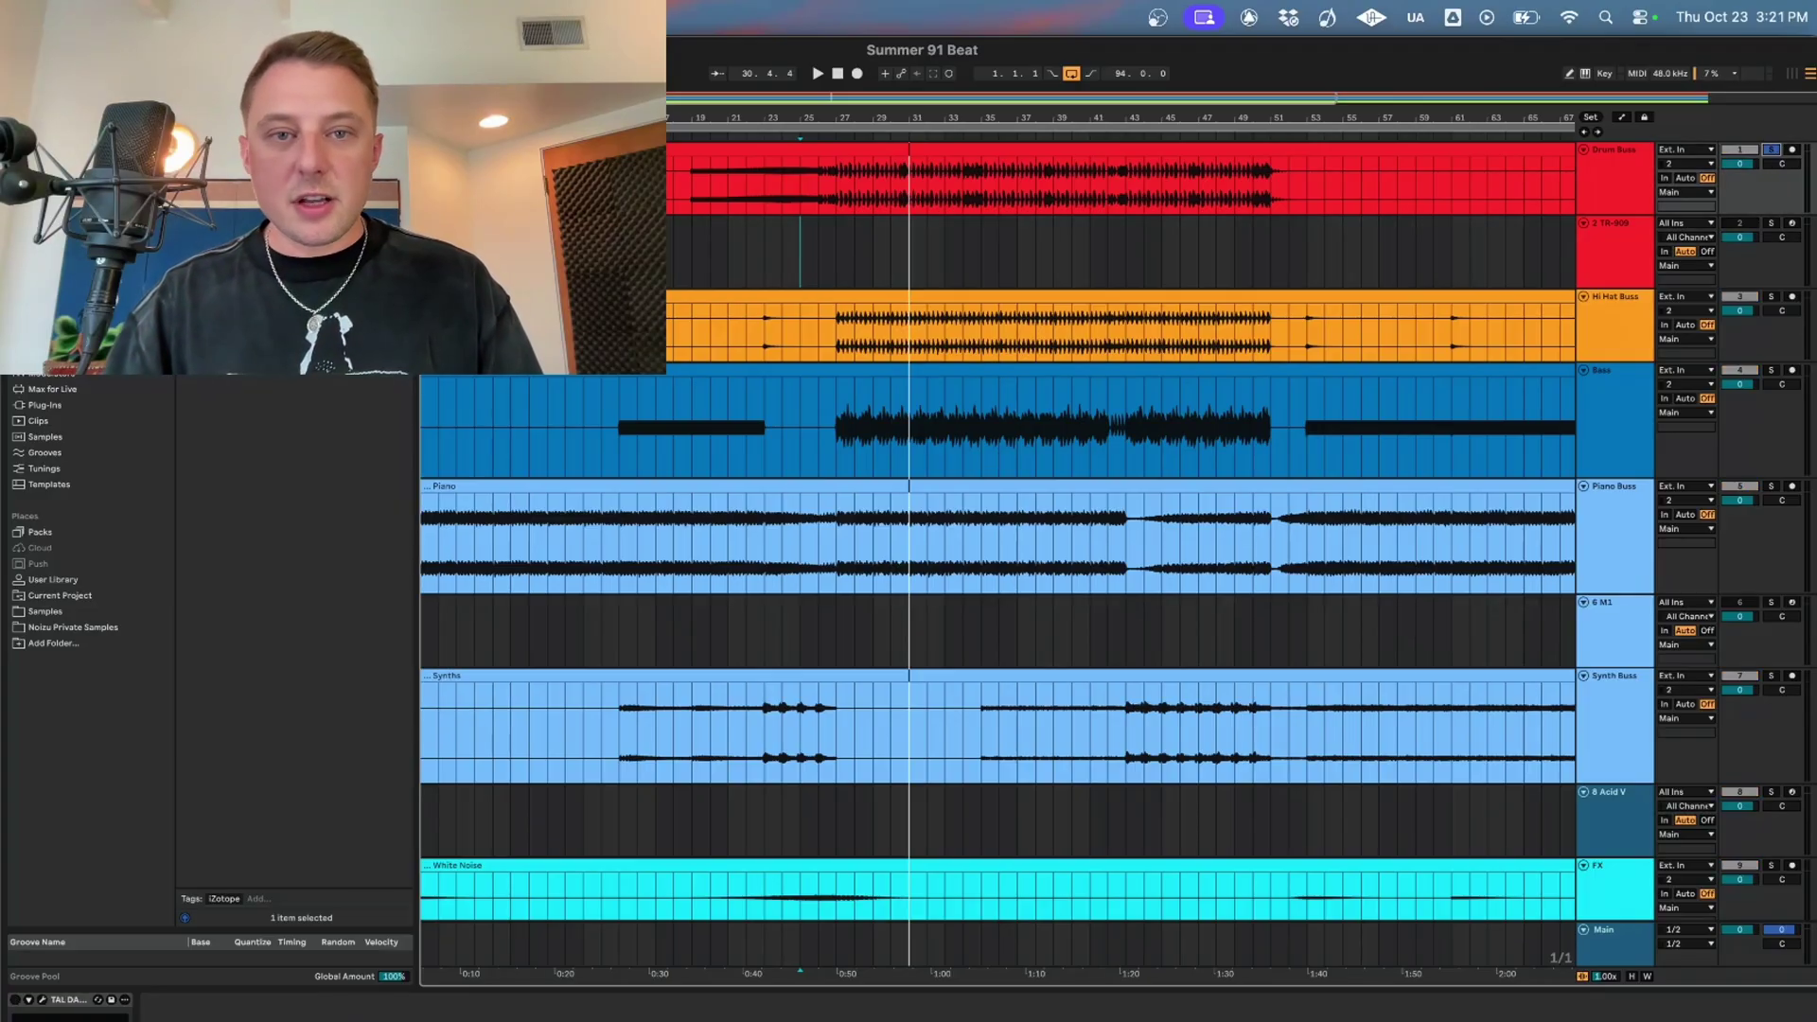
pyautogui.click(820, 195)
pyautogui.press('space')
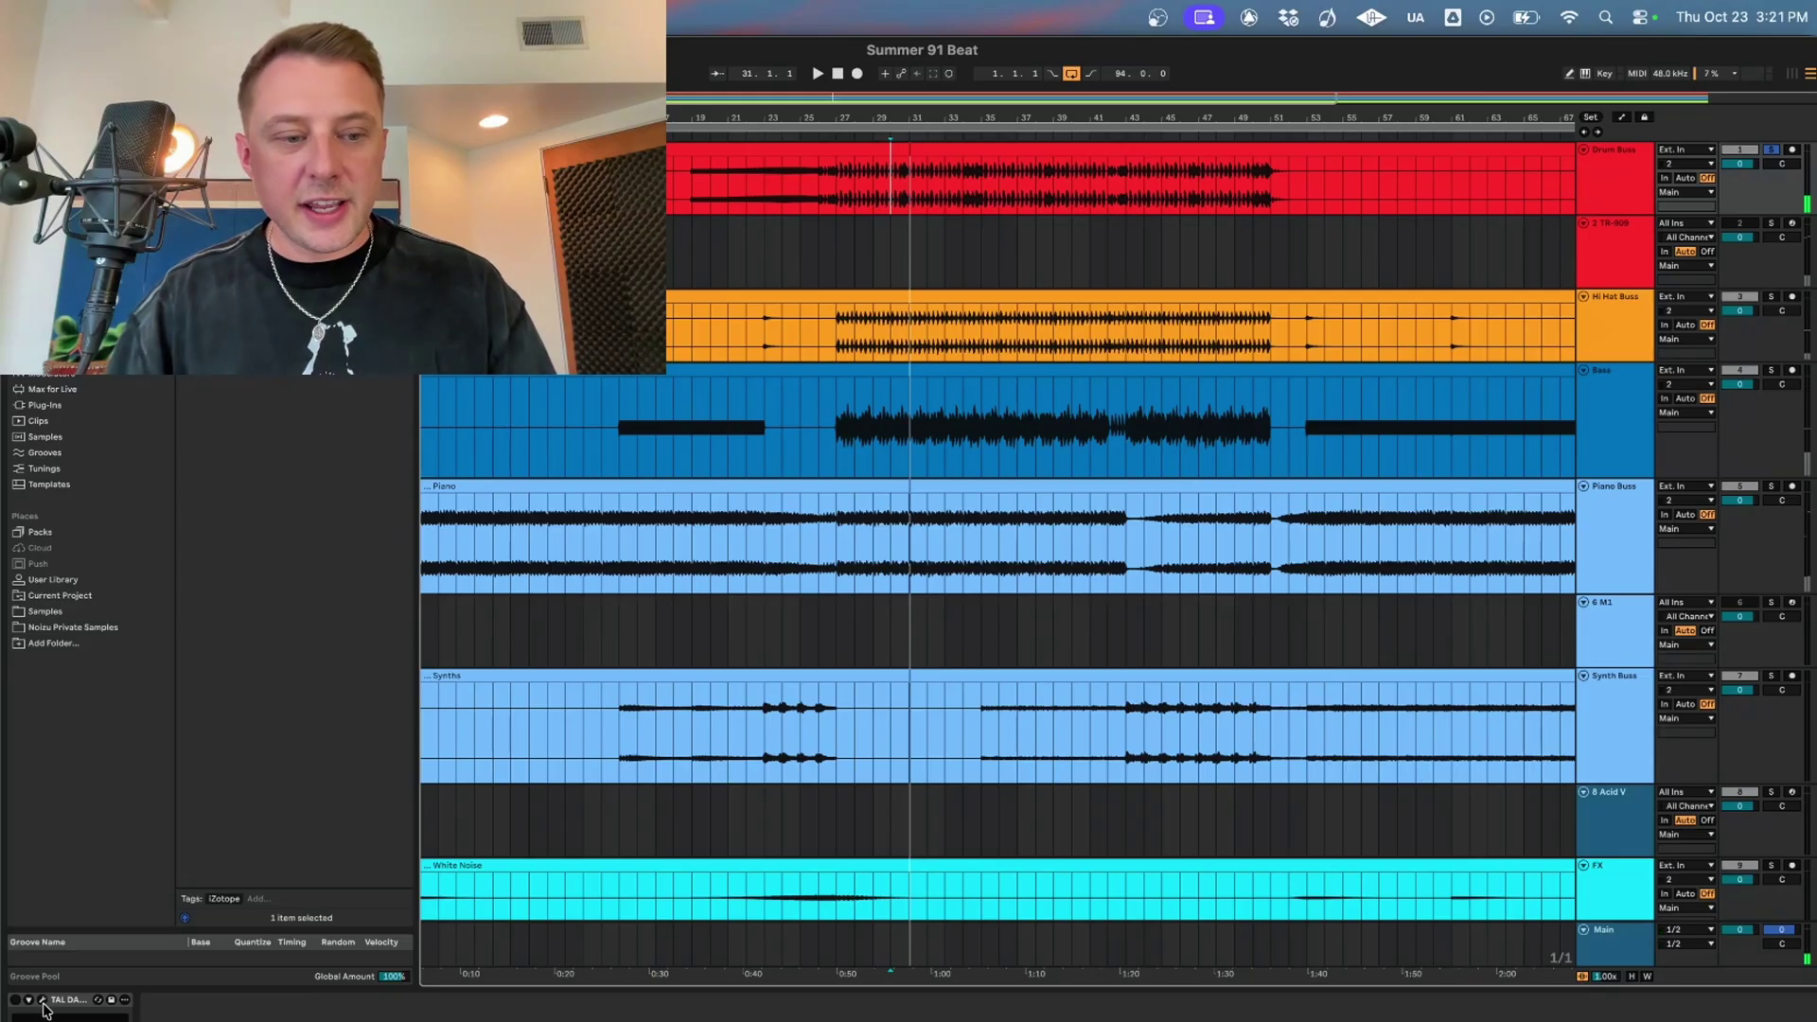
pyautogui.click(42, 1001)
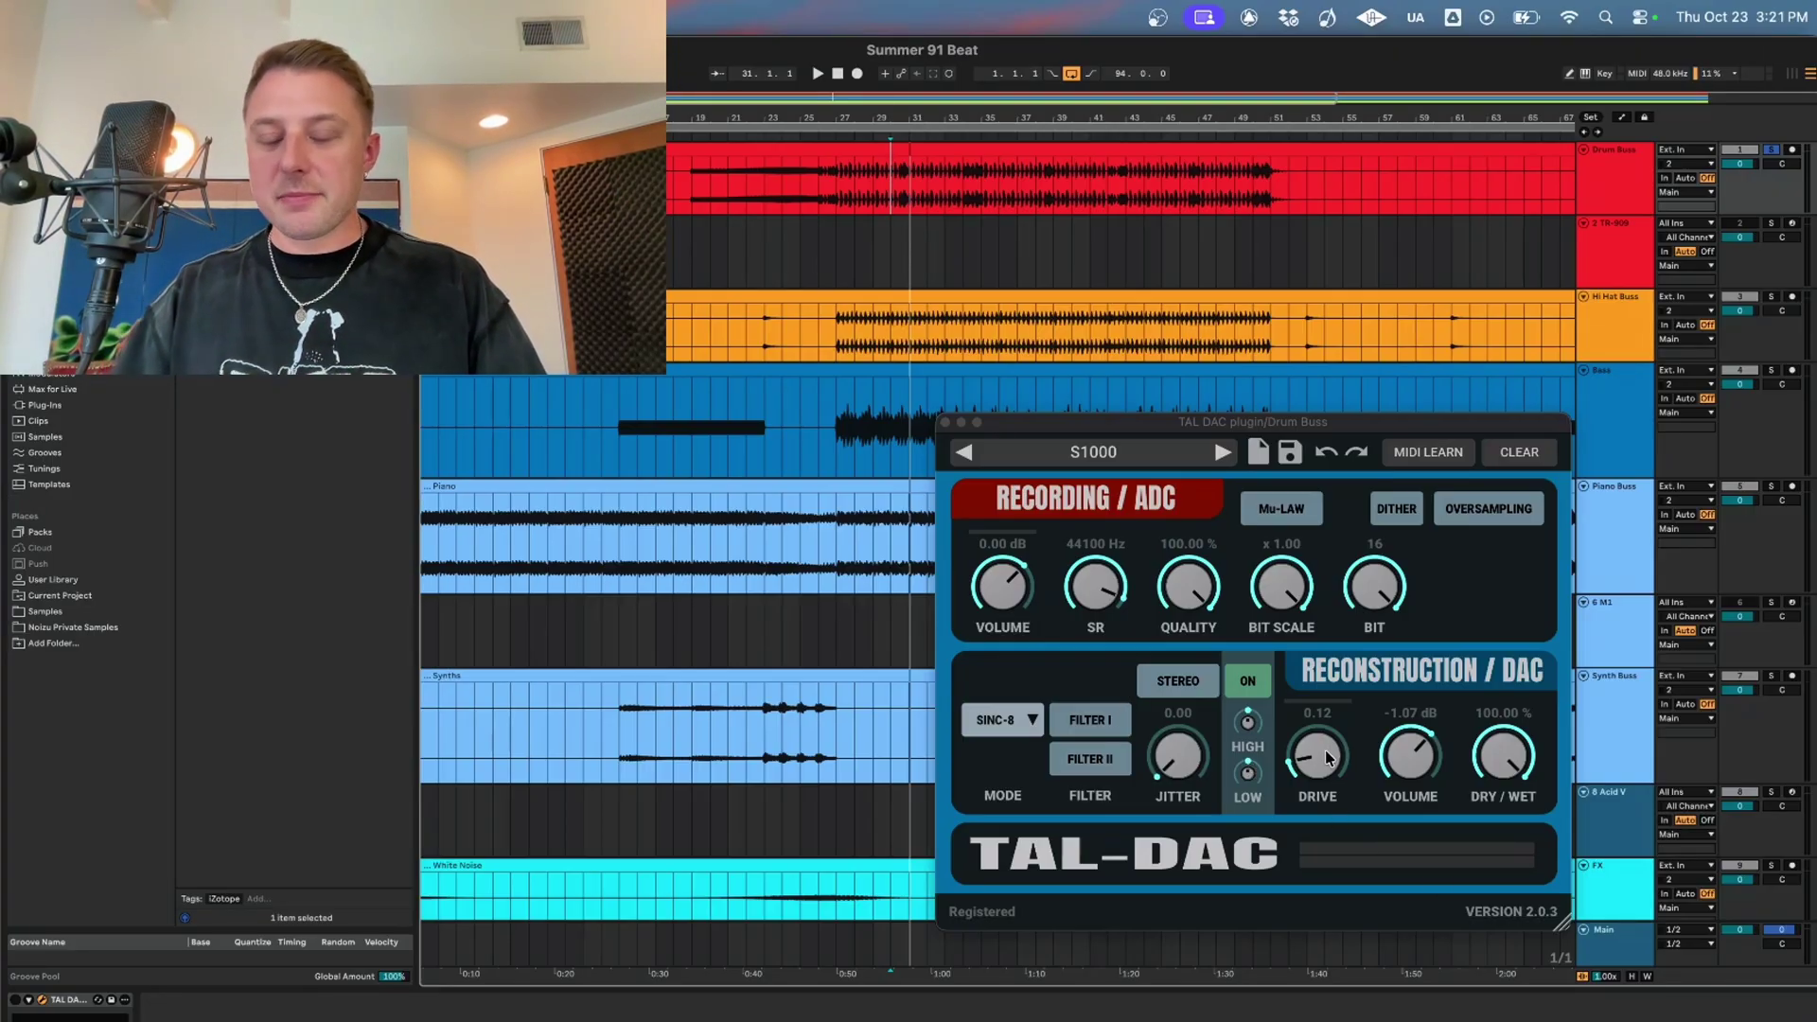
pyautogui.click(945, 424)
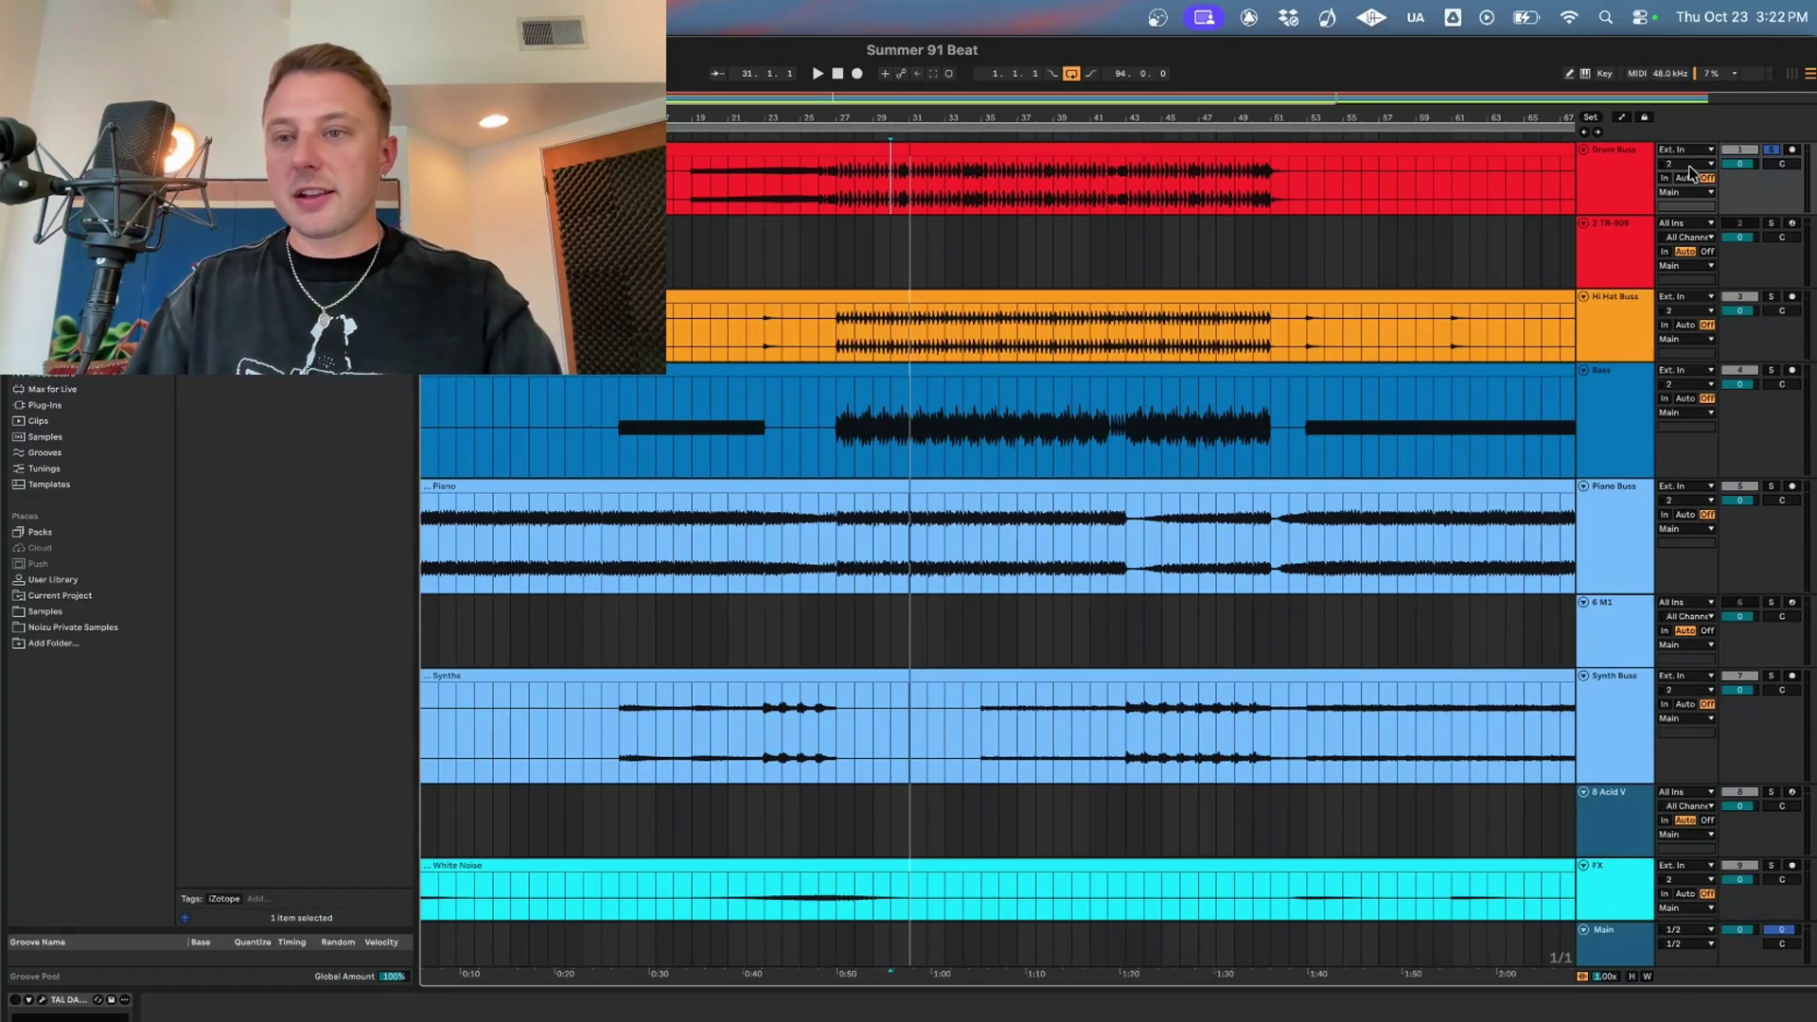
# - Take the Drum Buss out of solo, solo the Hi Hat Buss instead and audition it from bar 27
pyautogui.click(1773, 149)
pyautogui.click(1737, 297)
pyautogui.click(1770, 298)
pyautogui.click(839, 332)
pyautogui.press('space')
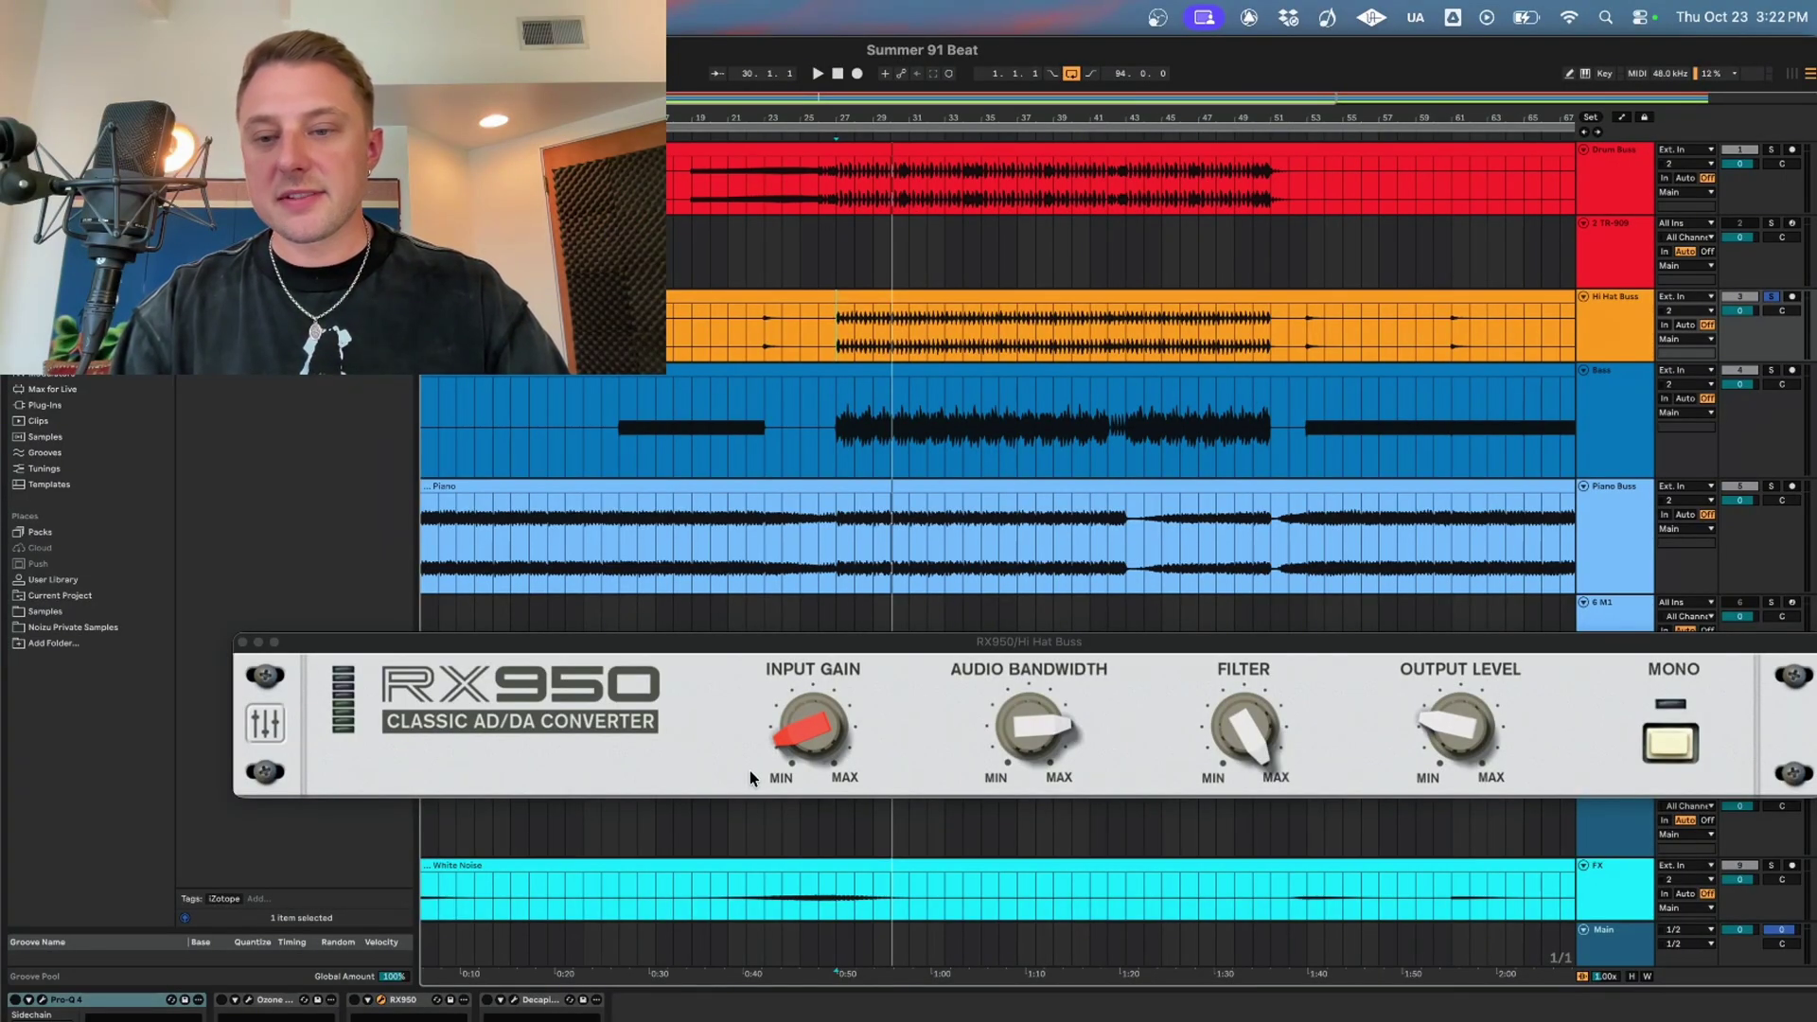
# - Review the input gain and audio bandwidth settings of the RX950 on the Hi Hat Buss, and close the plugin
pyautogui.moveTo(1036, 724)
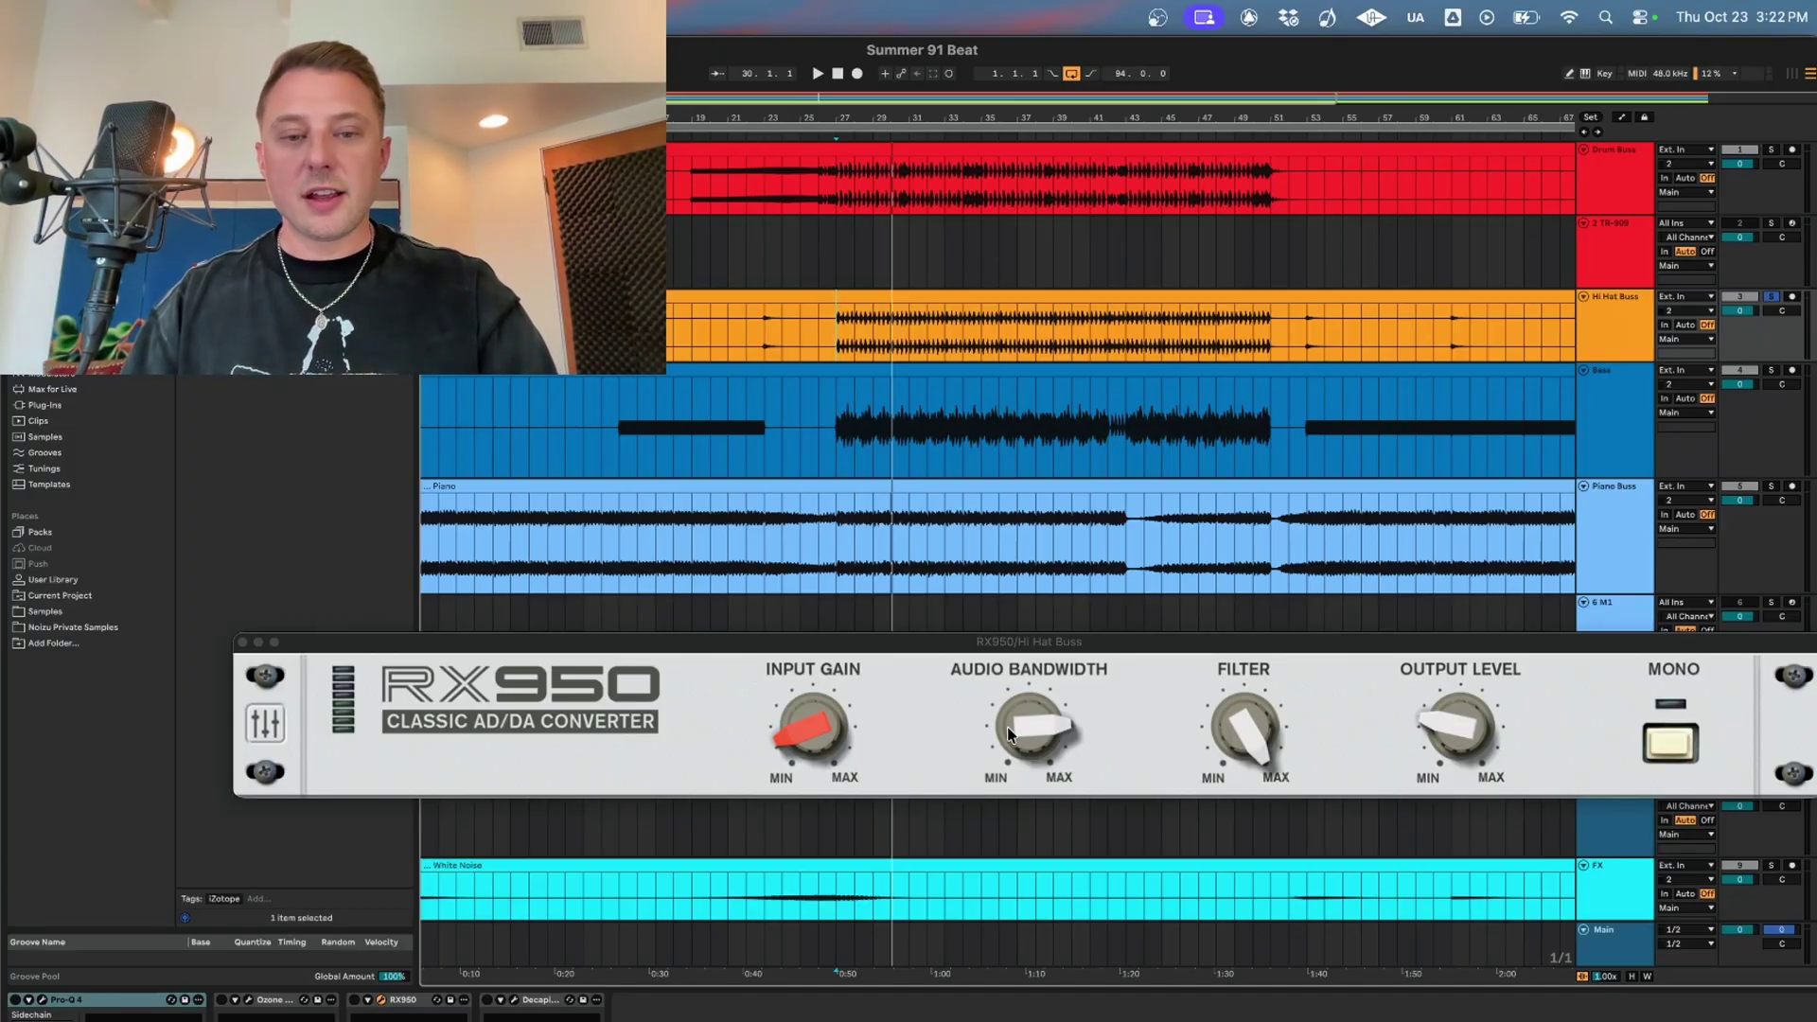
pyautogui.moveTo(835, 730)
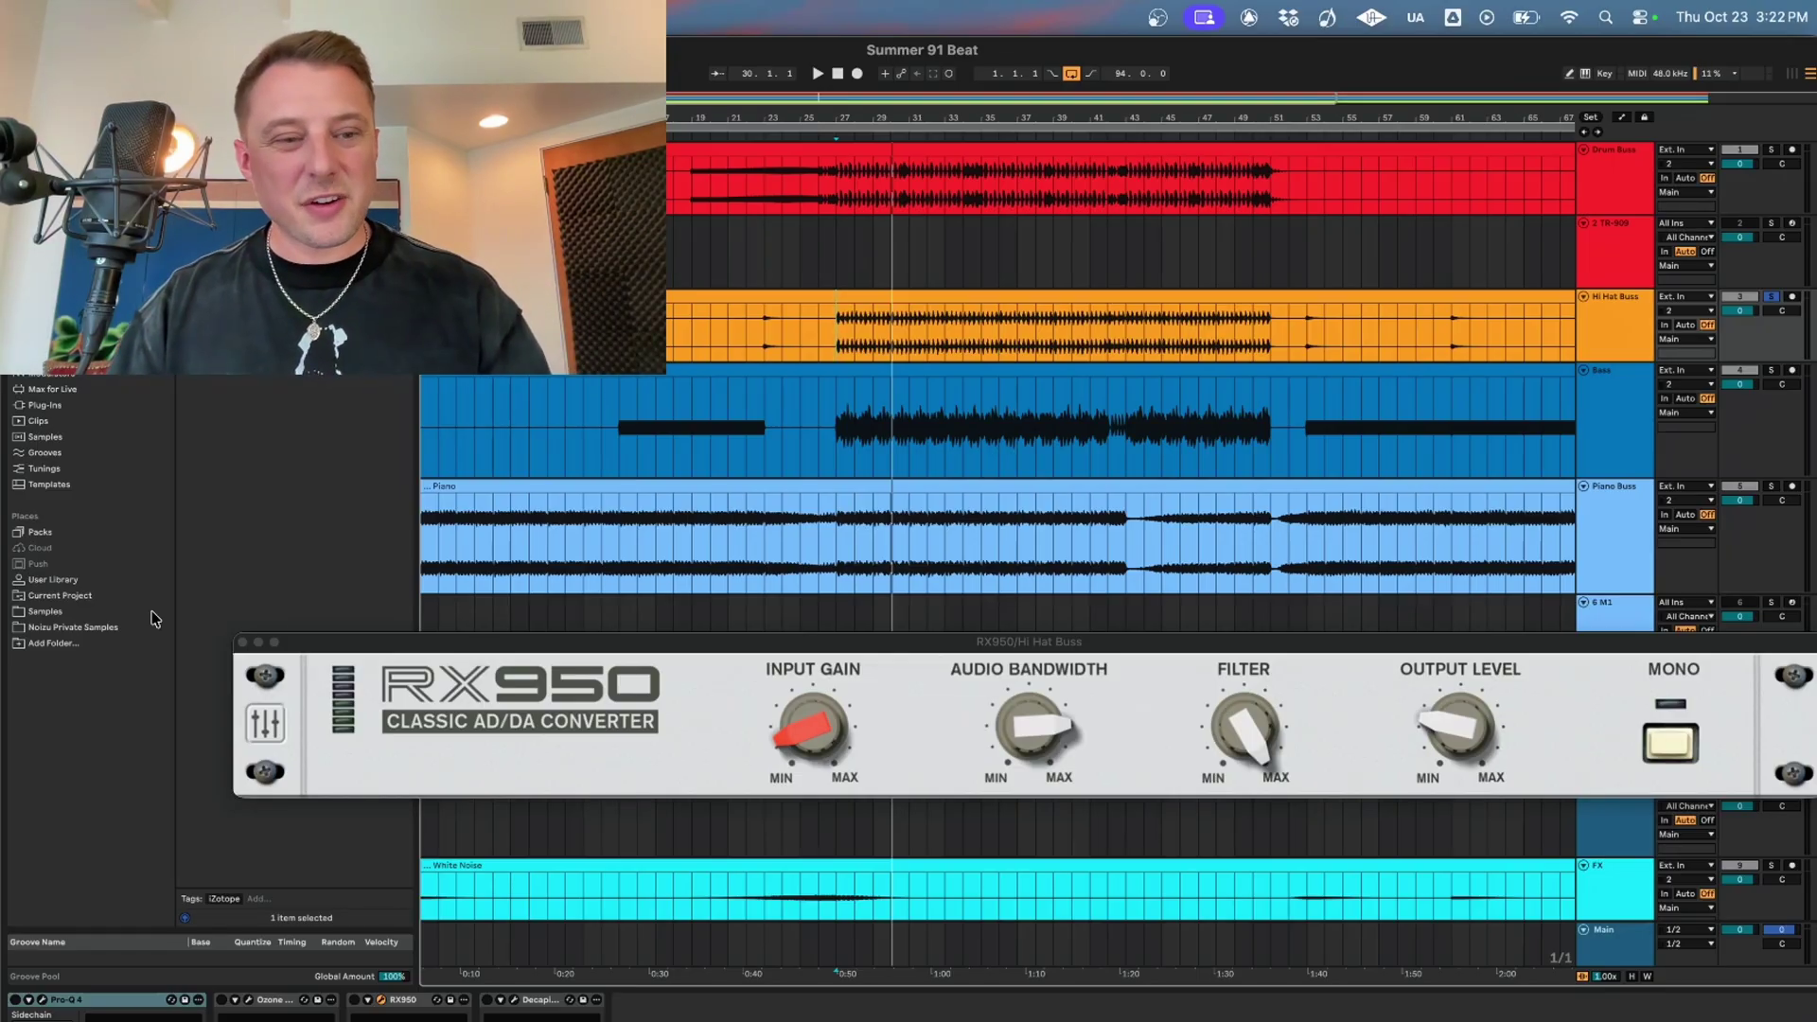
pyautogui.click(248, 651)
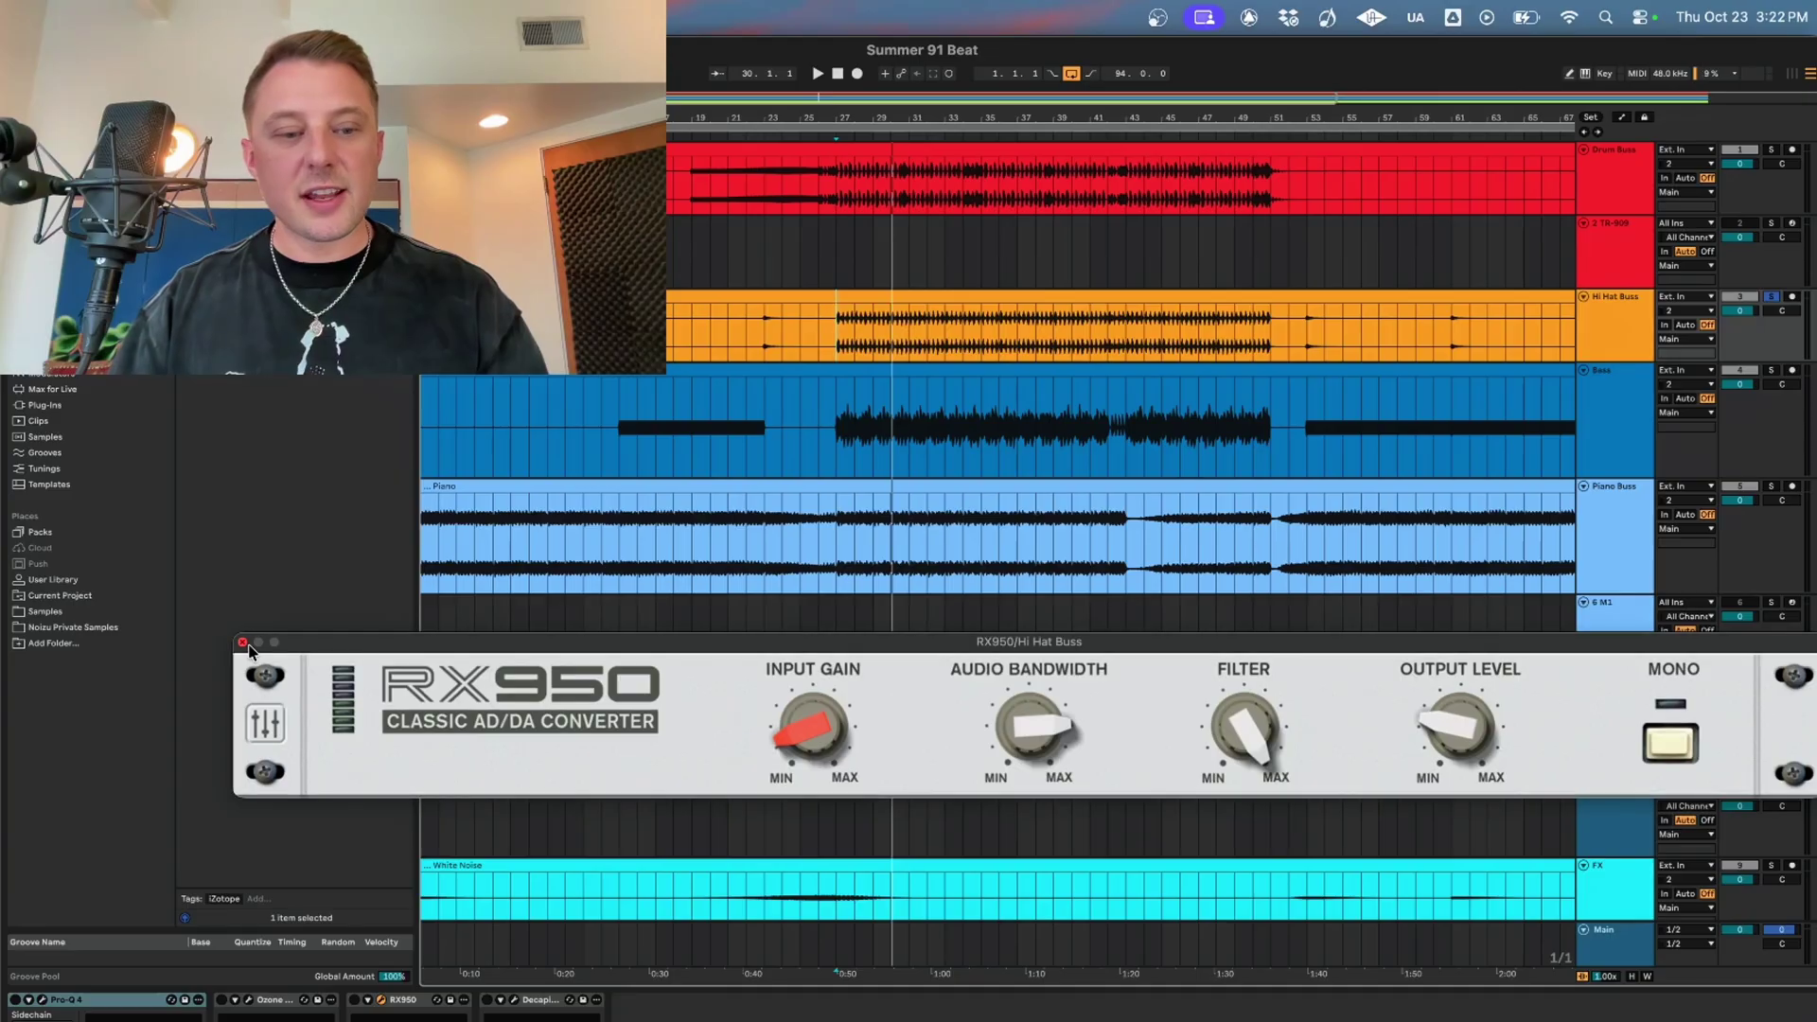
pyautogui.click(244, 643)
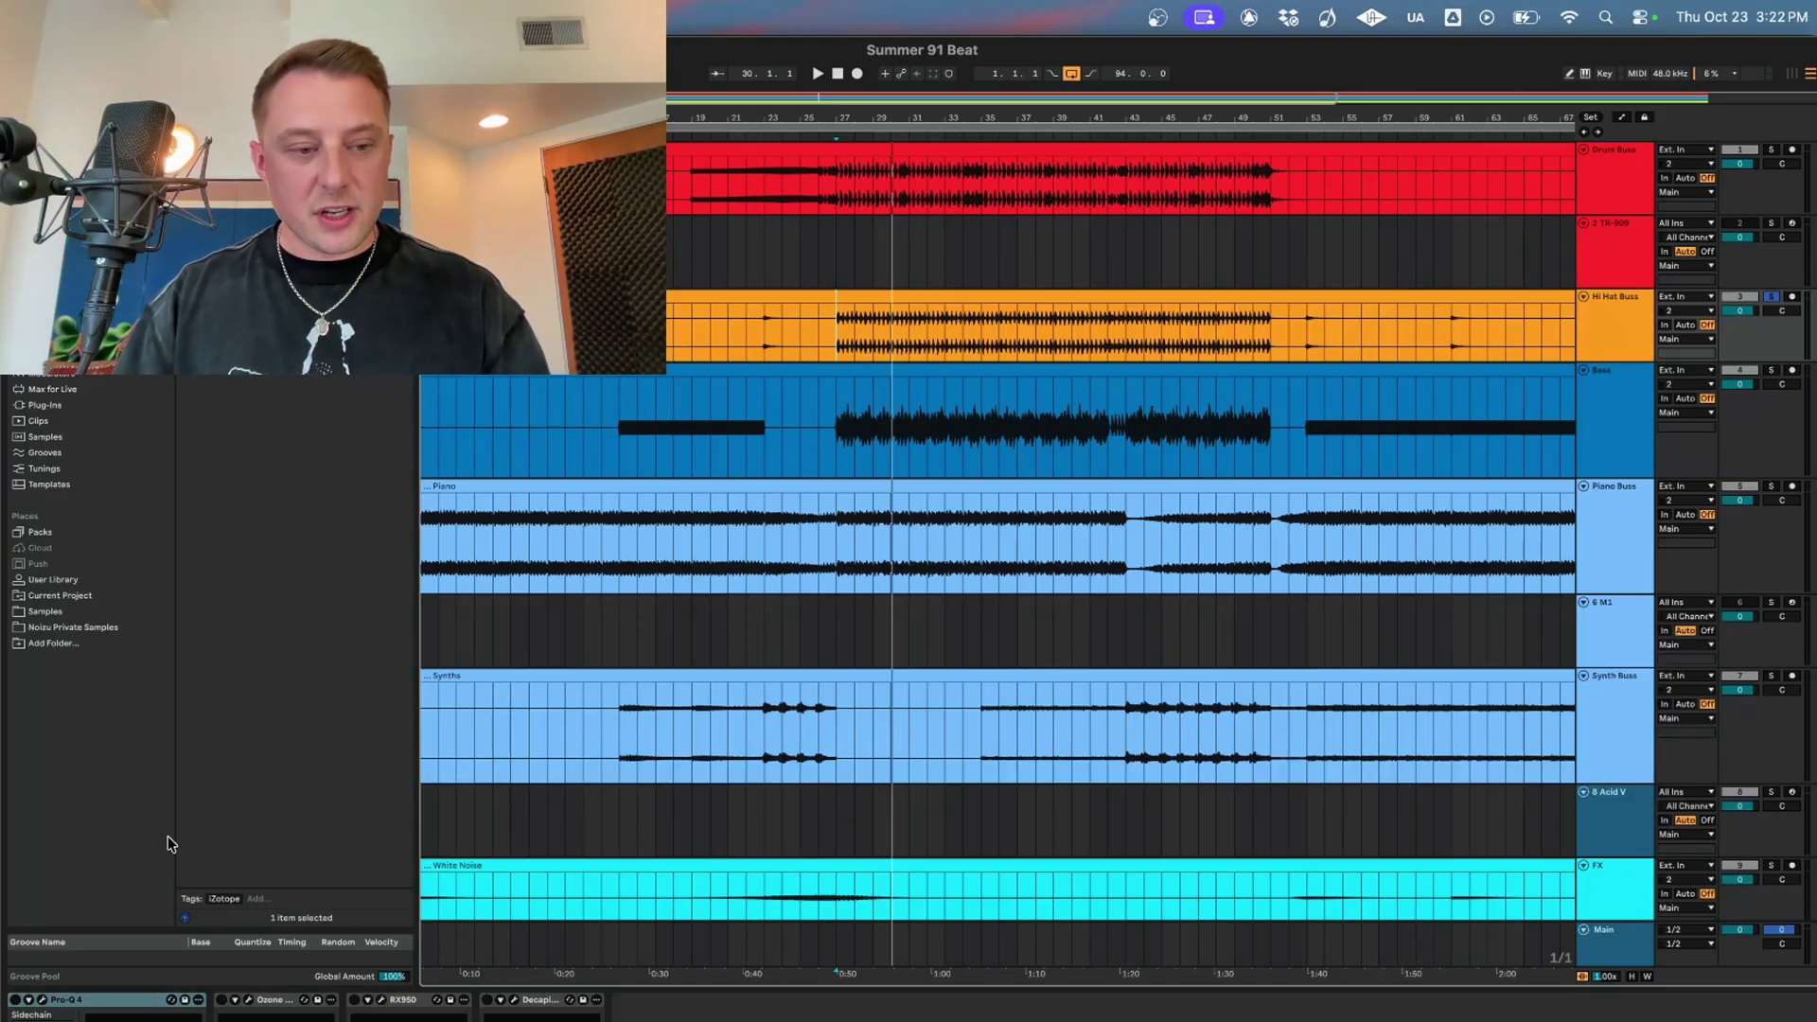
# - Review the Pro-Q 4, Ozone 11 Imager and Decapitator settings on the Hi Hat Buss, and close all open plugin windows
pyautogui.click(42, 999)
pyautogui.click(248, 999)
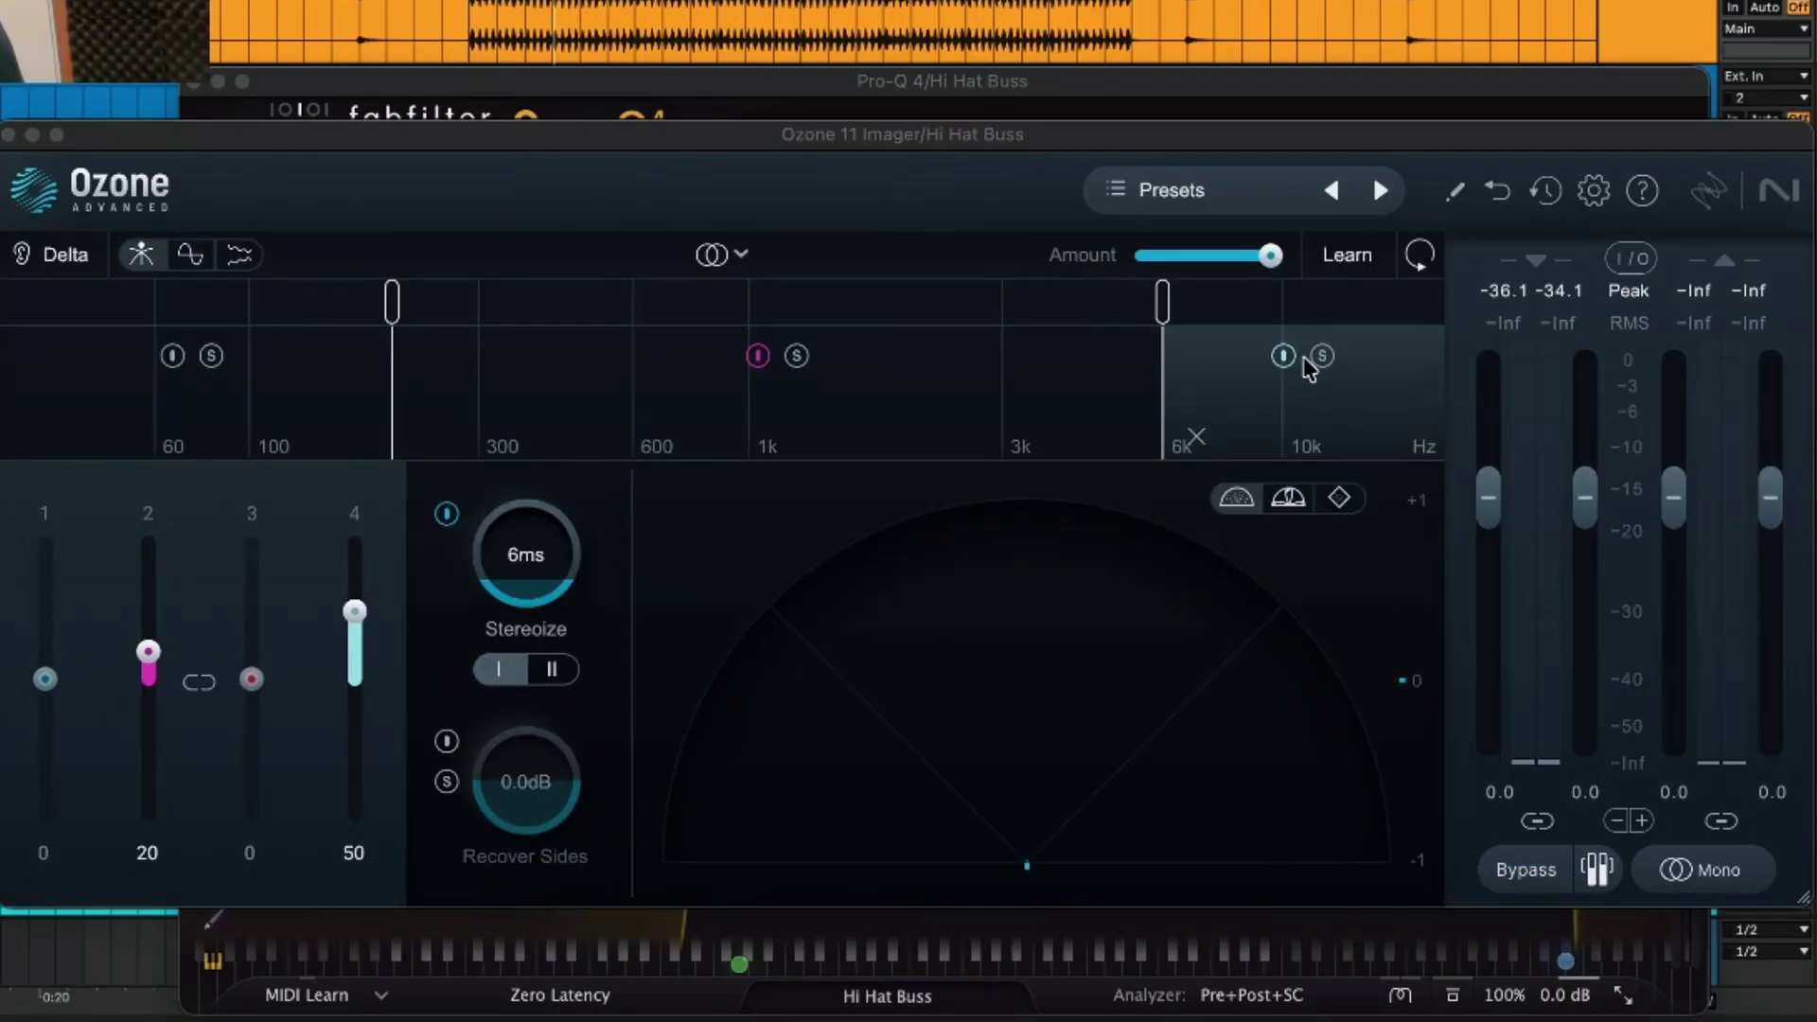
pyautogui.click(11, 135)
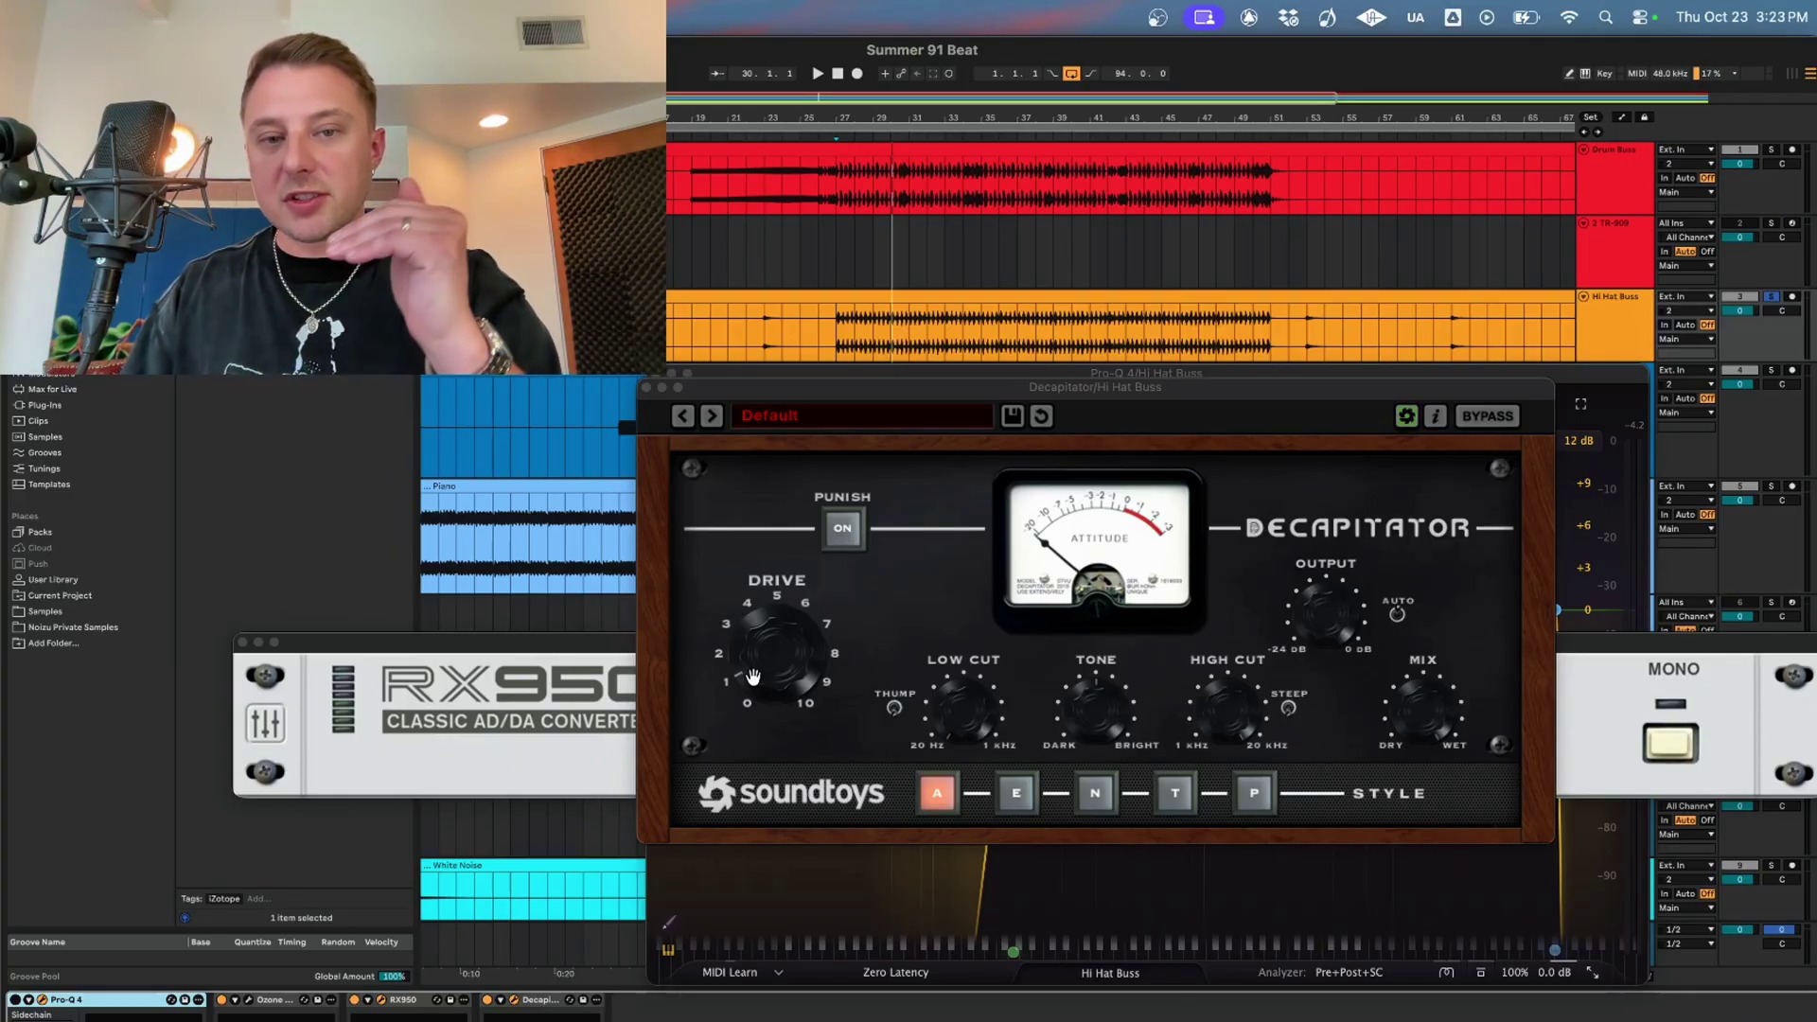
pyautogui.click(647, 387)
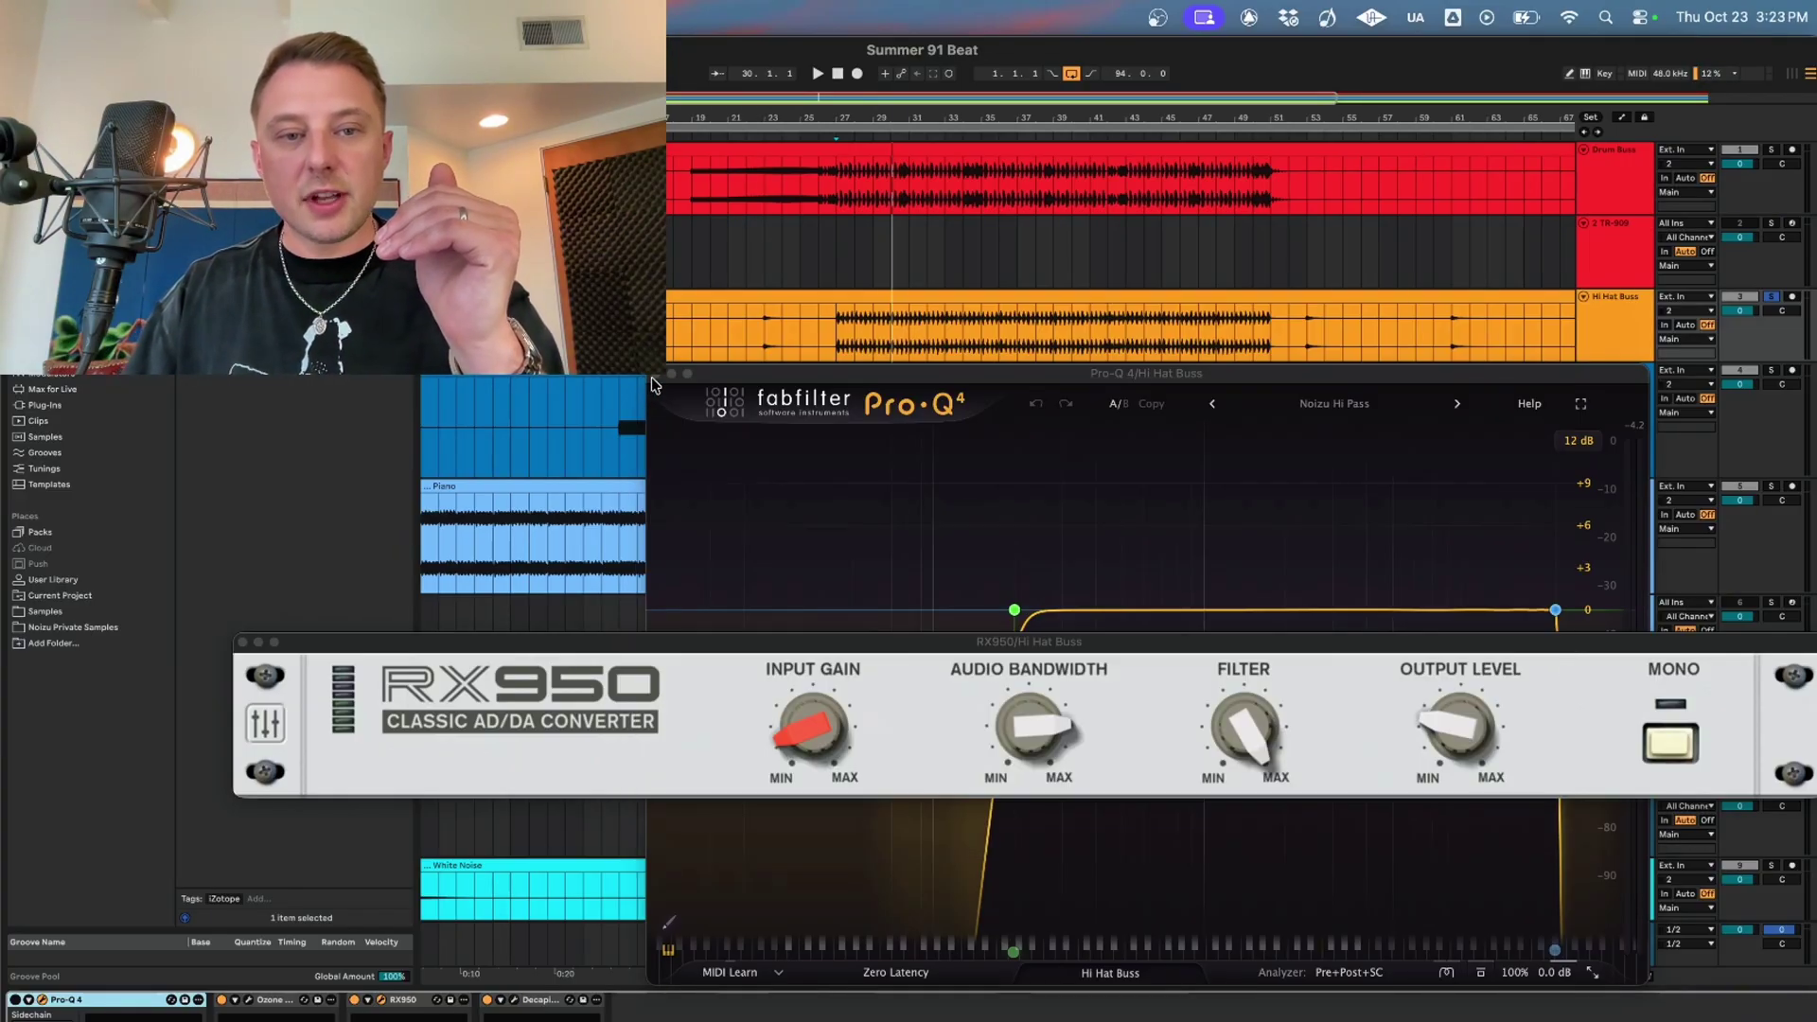
pyautogui.press('super+w')
pyautogui.click(242, 643)
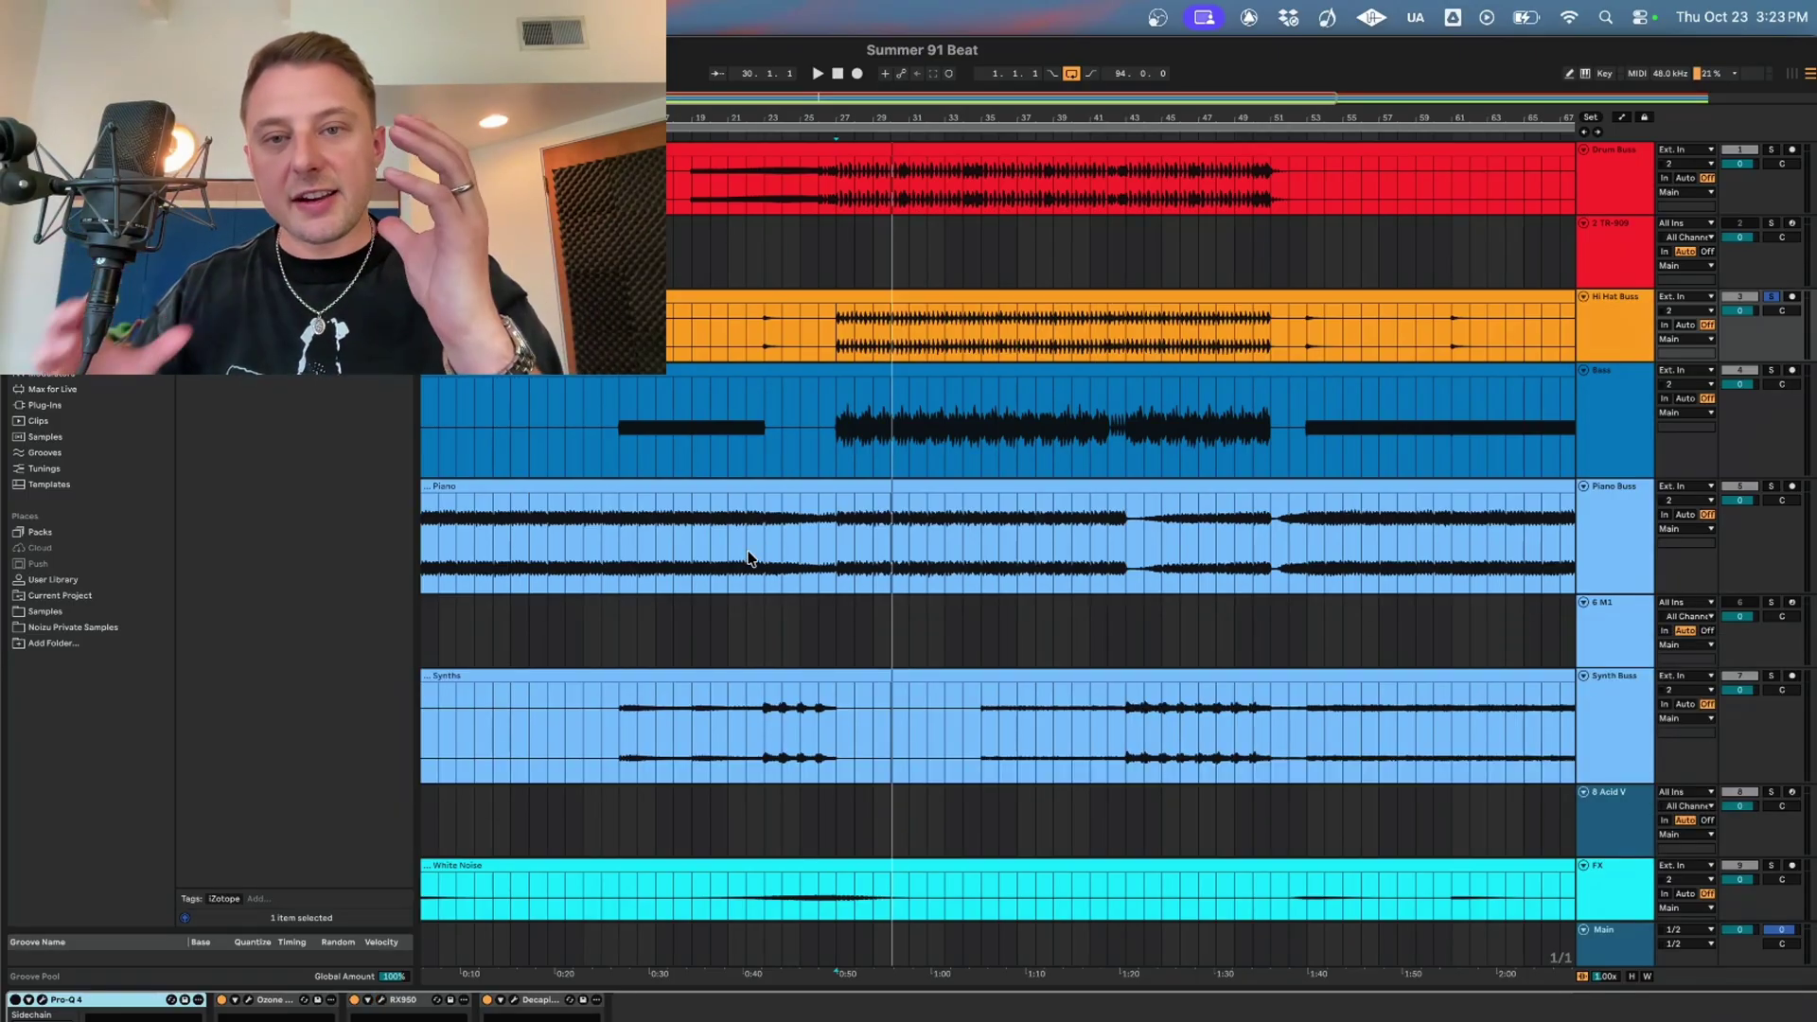
# - Switch the solo from the Hi Hat Buss to the TR-909 track, review the TR-909 instrument, and unsolo the track
pyautogui.click(1770, 297)
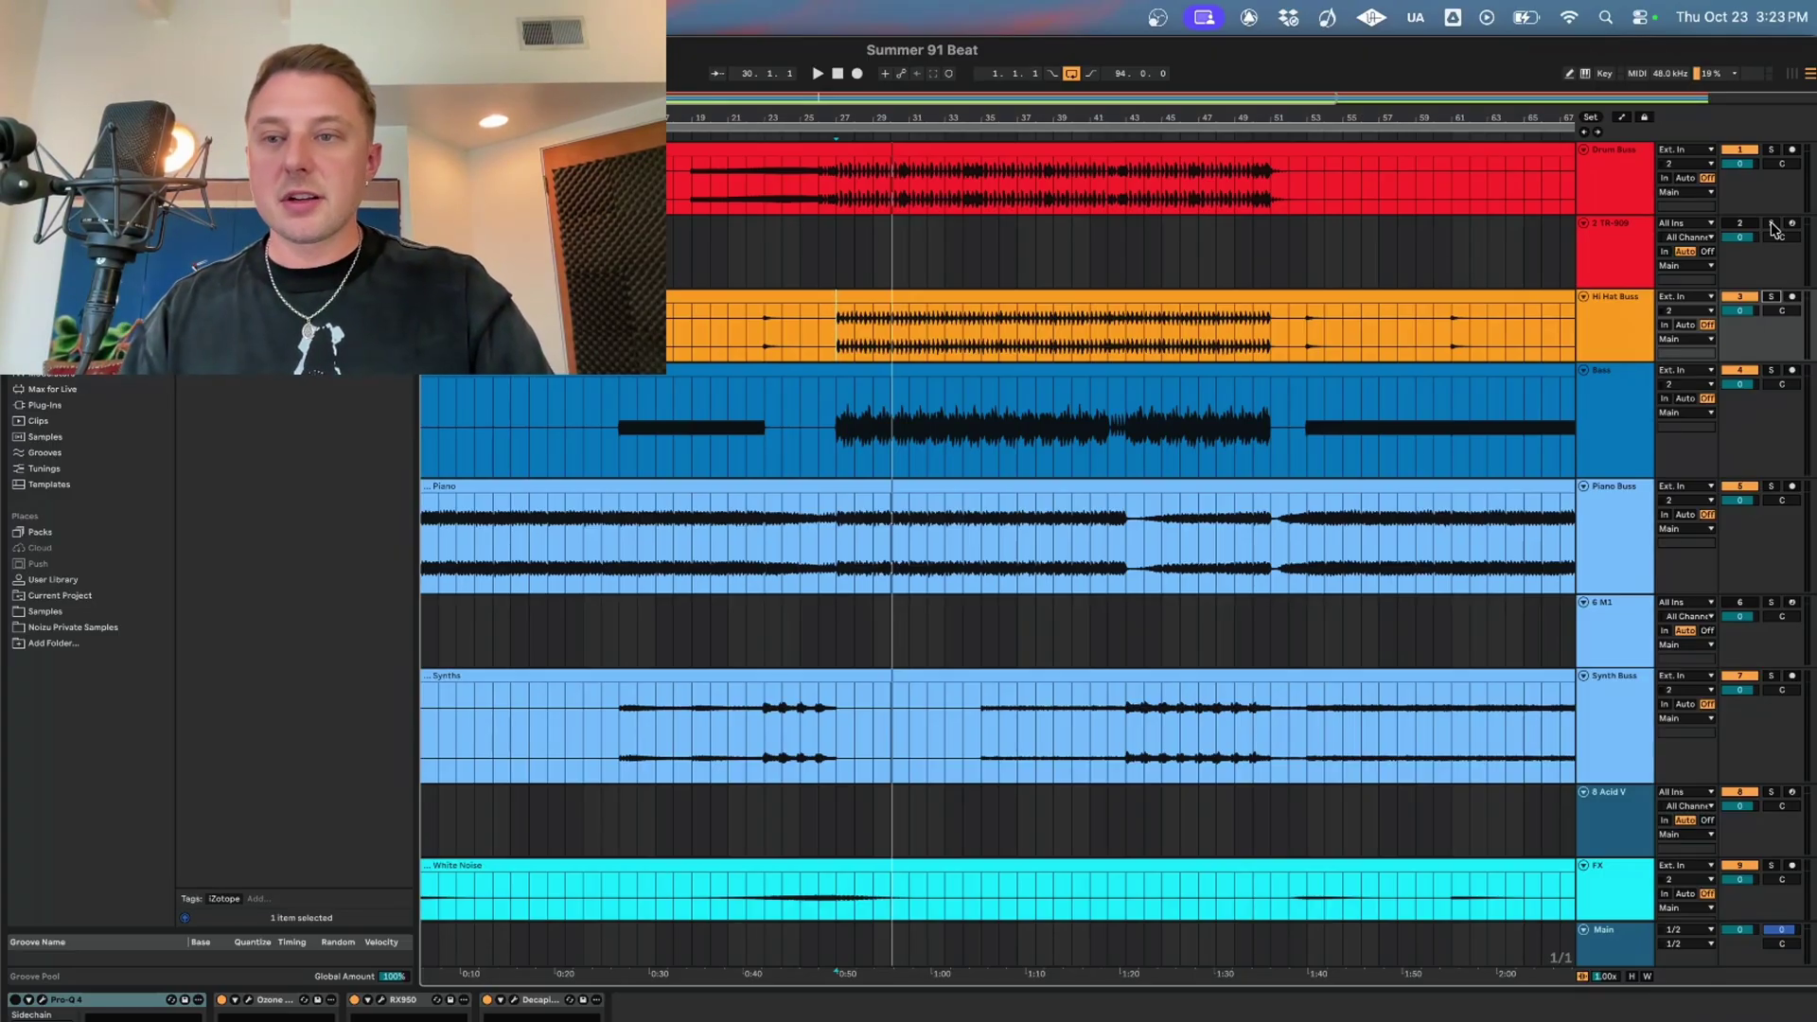
pyautogui.click(1771, 223)
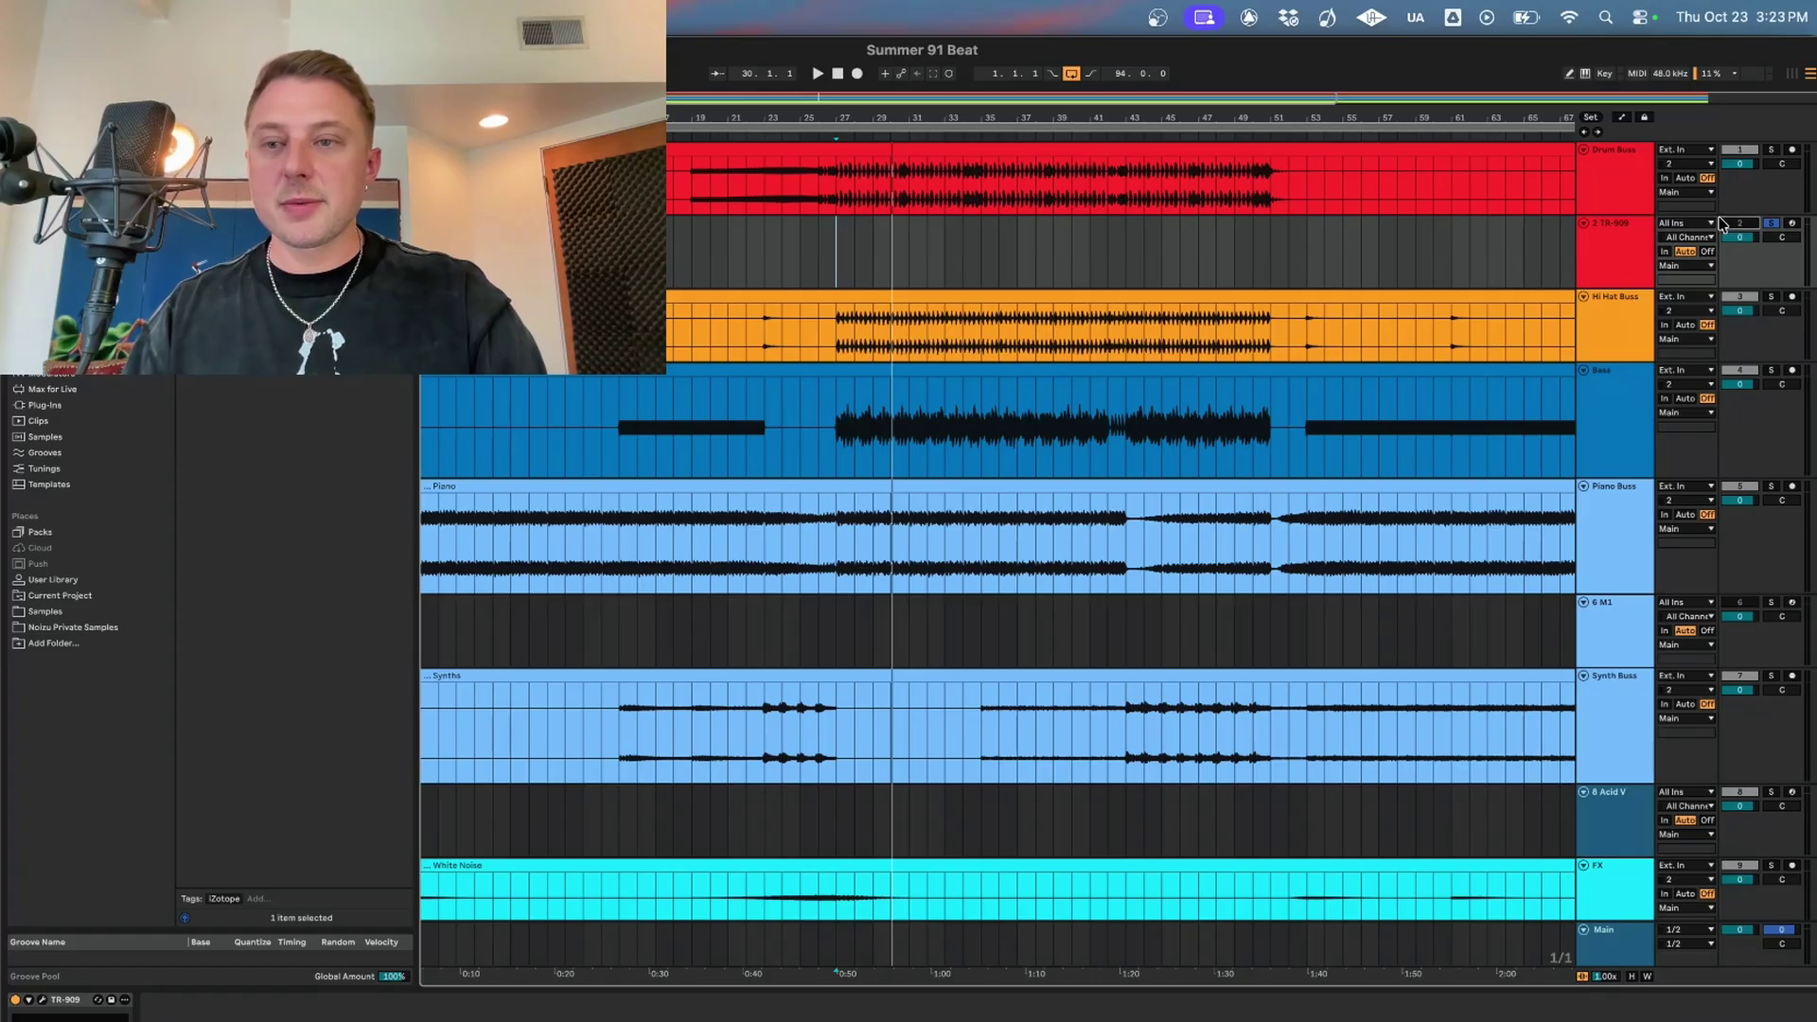
pyautogui.click(42, 999)
pyautogui.moveTo(1017, 357); pyautogui.dragTo(908, 263)
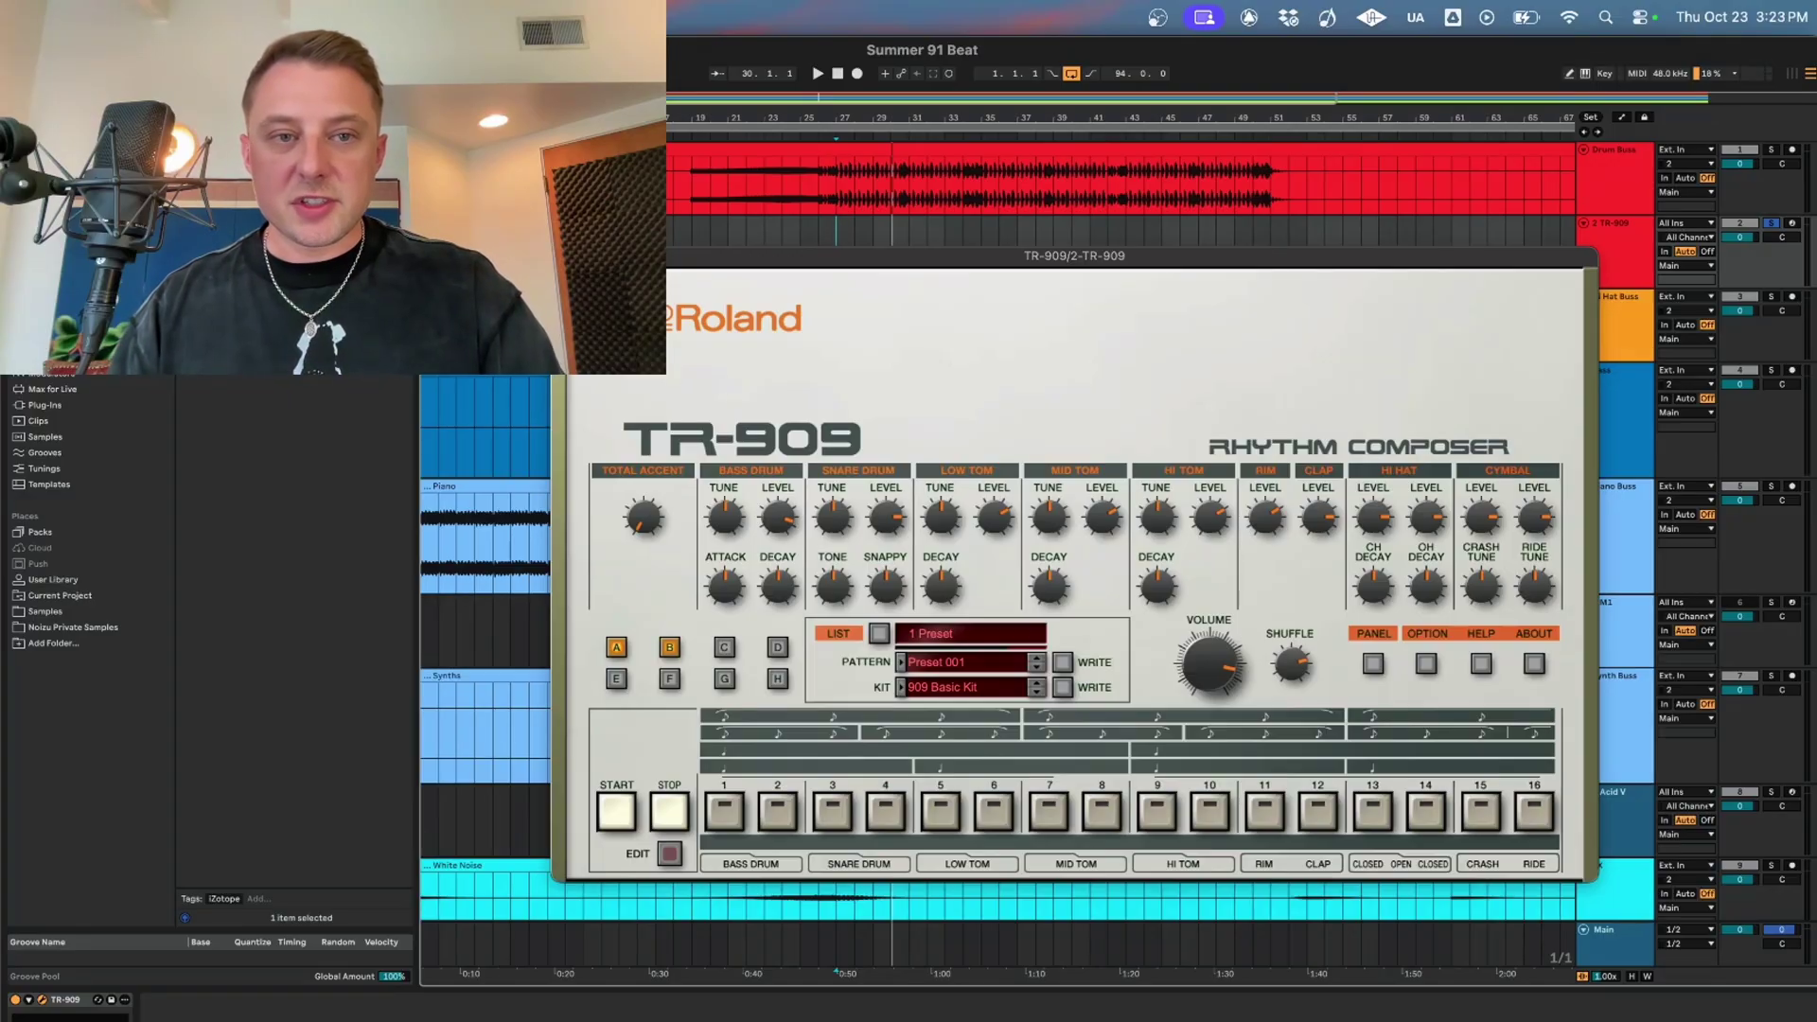
pyautogui.click(566, 256)
pyautogui.click(1621, 263)
pyautogui.click(1771, 223)
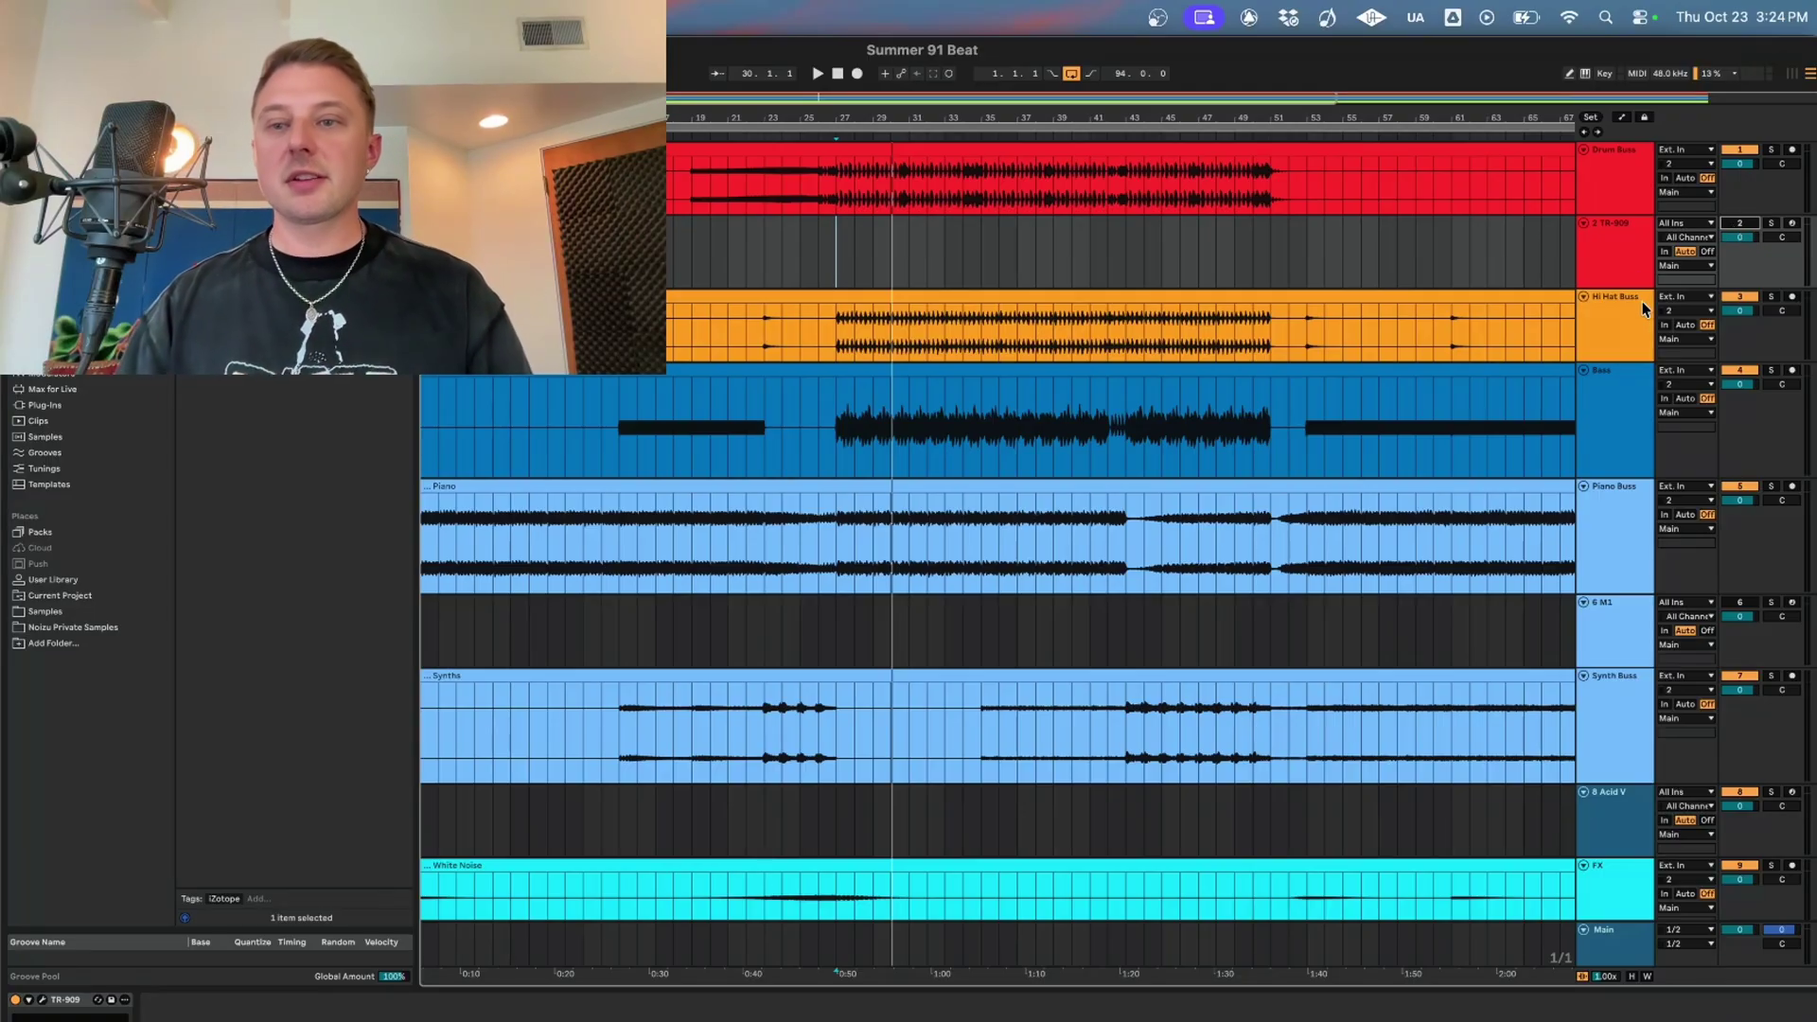
# - Audition the Bass track and the Piano Buss from bar 27, soloing each one in turn
pyautogui.click(837, 416)
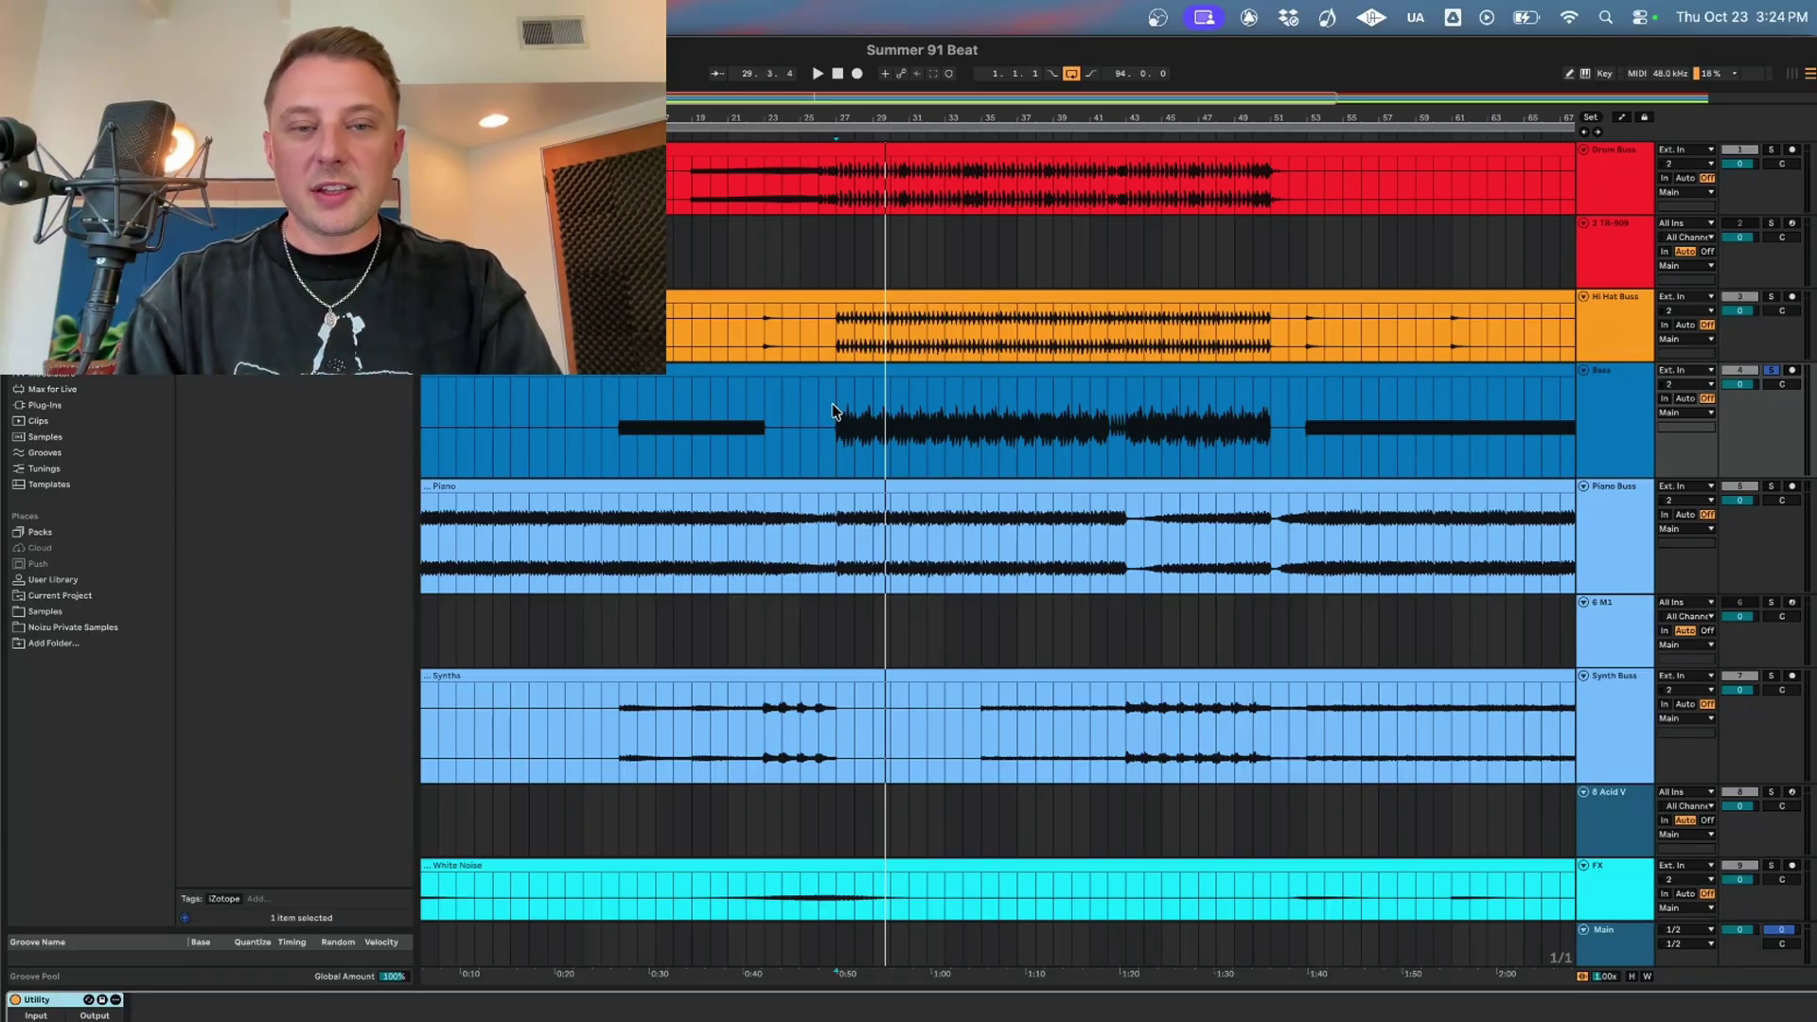
pyautogui.click(1768, 372)
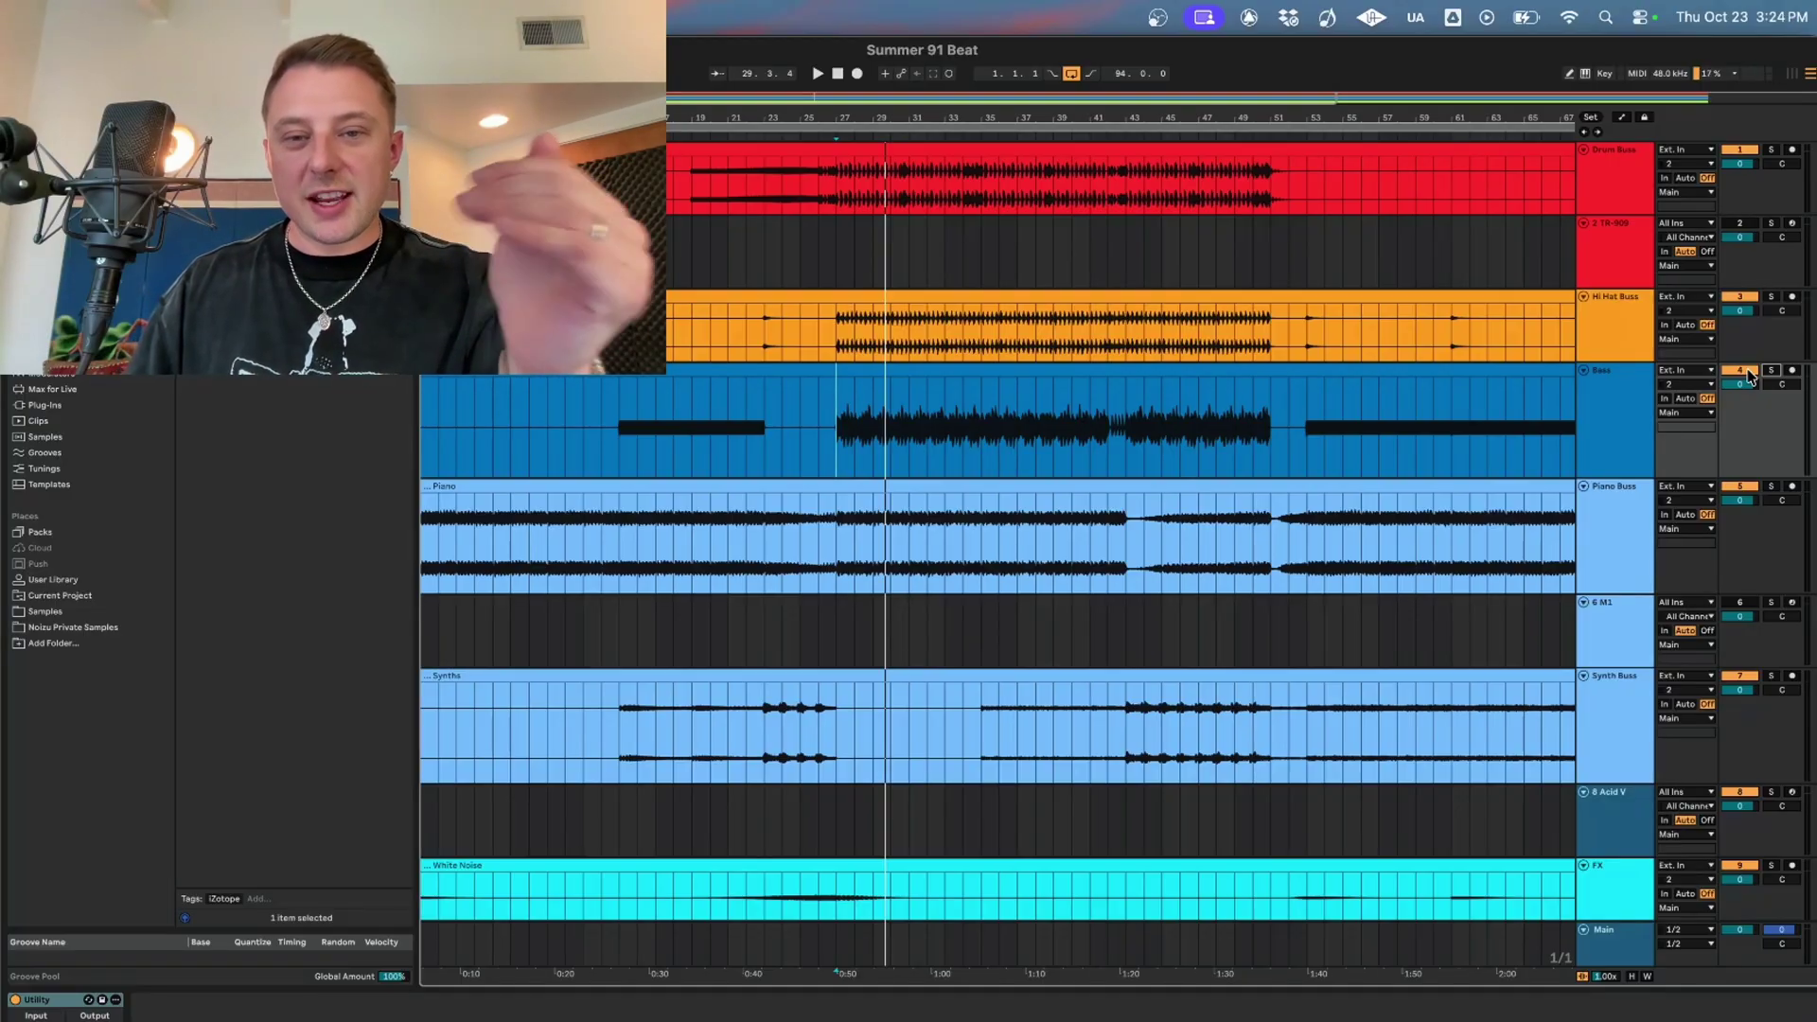
pyautogui.click(1770, 486)
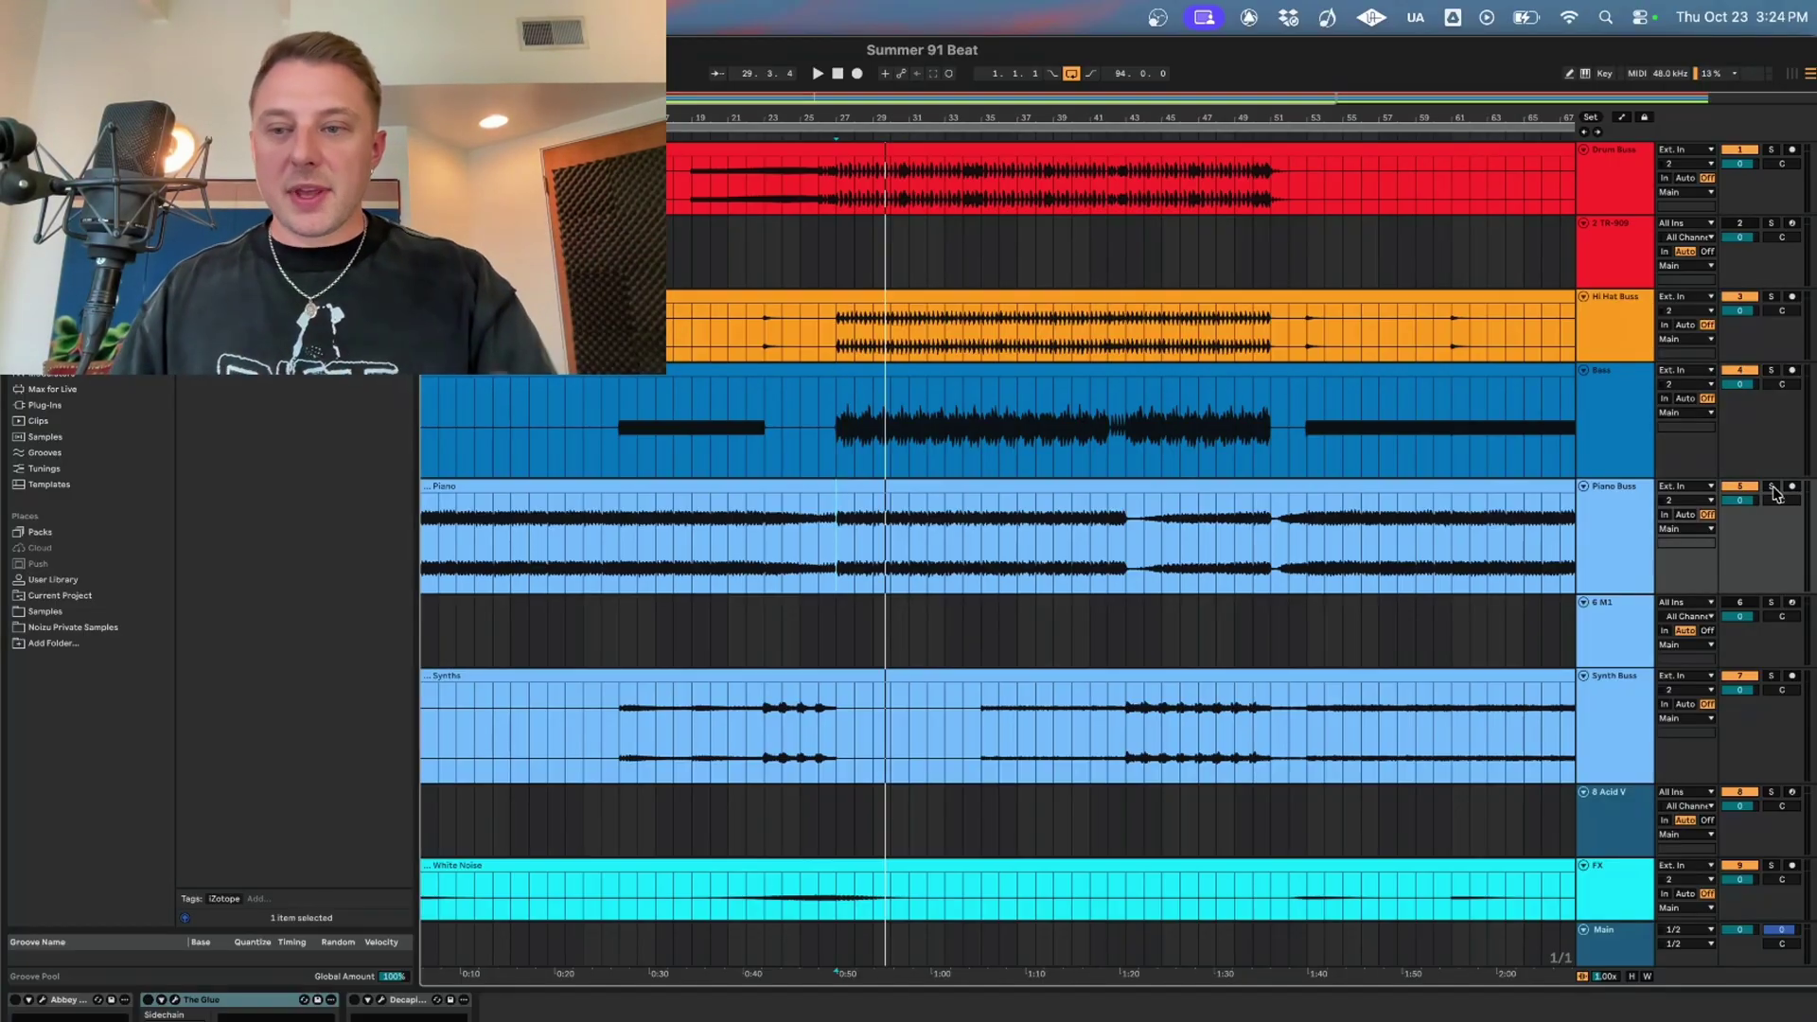
pyautogui.press('space')
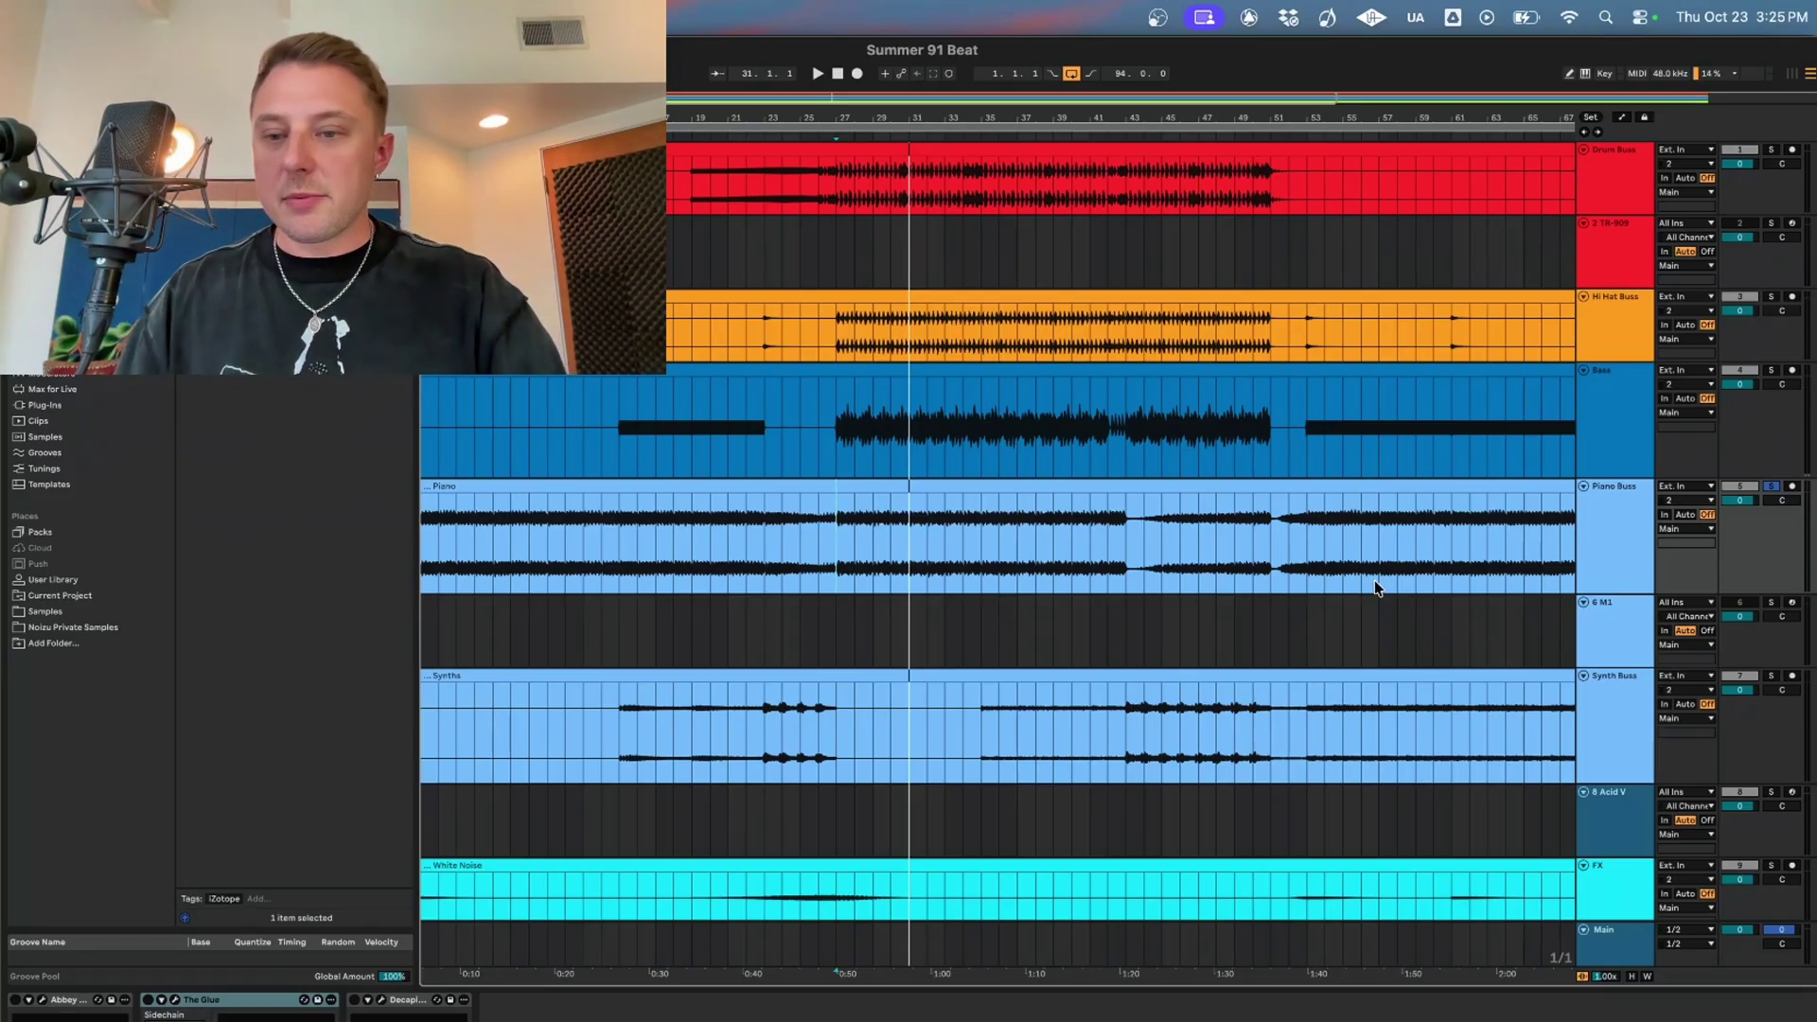
# - Review the M1HousePiano patch in the Korg M1 on the M1 track, and take the Piano Buss out of solo
pyautogui.click(1611, 619)
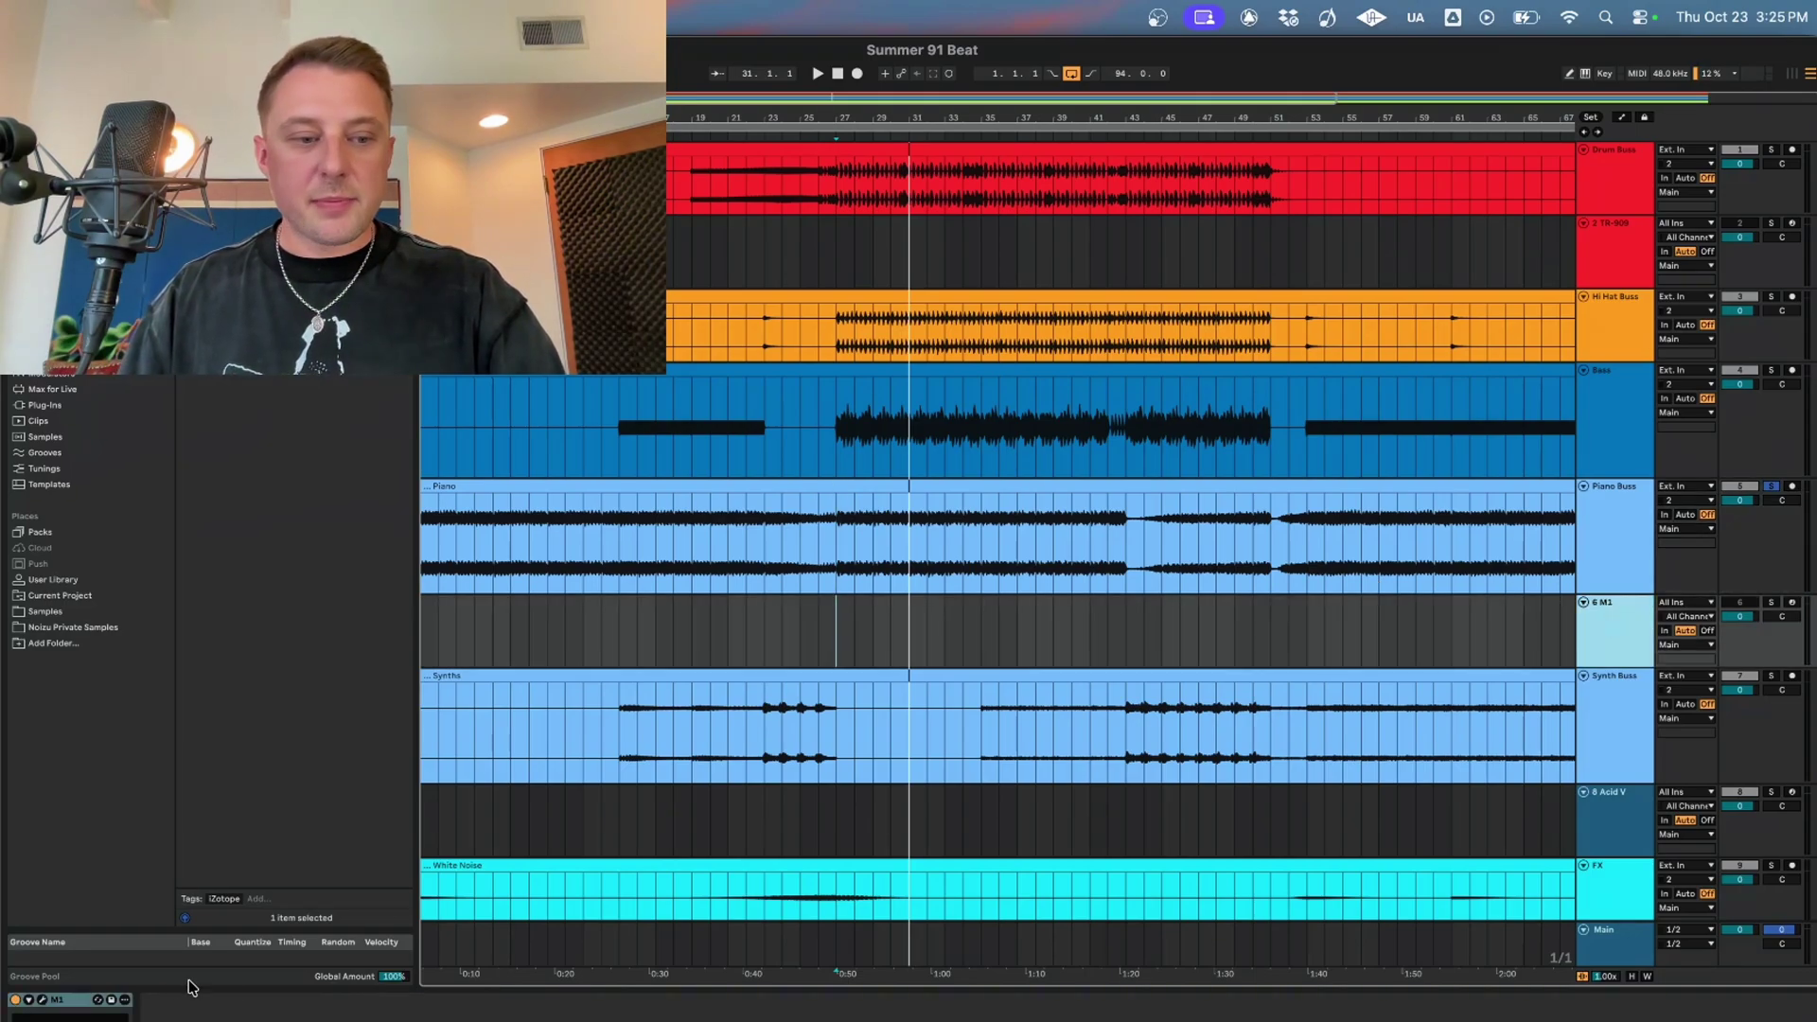
pyautogui.click(42, 1000)
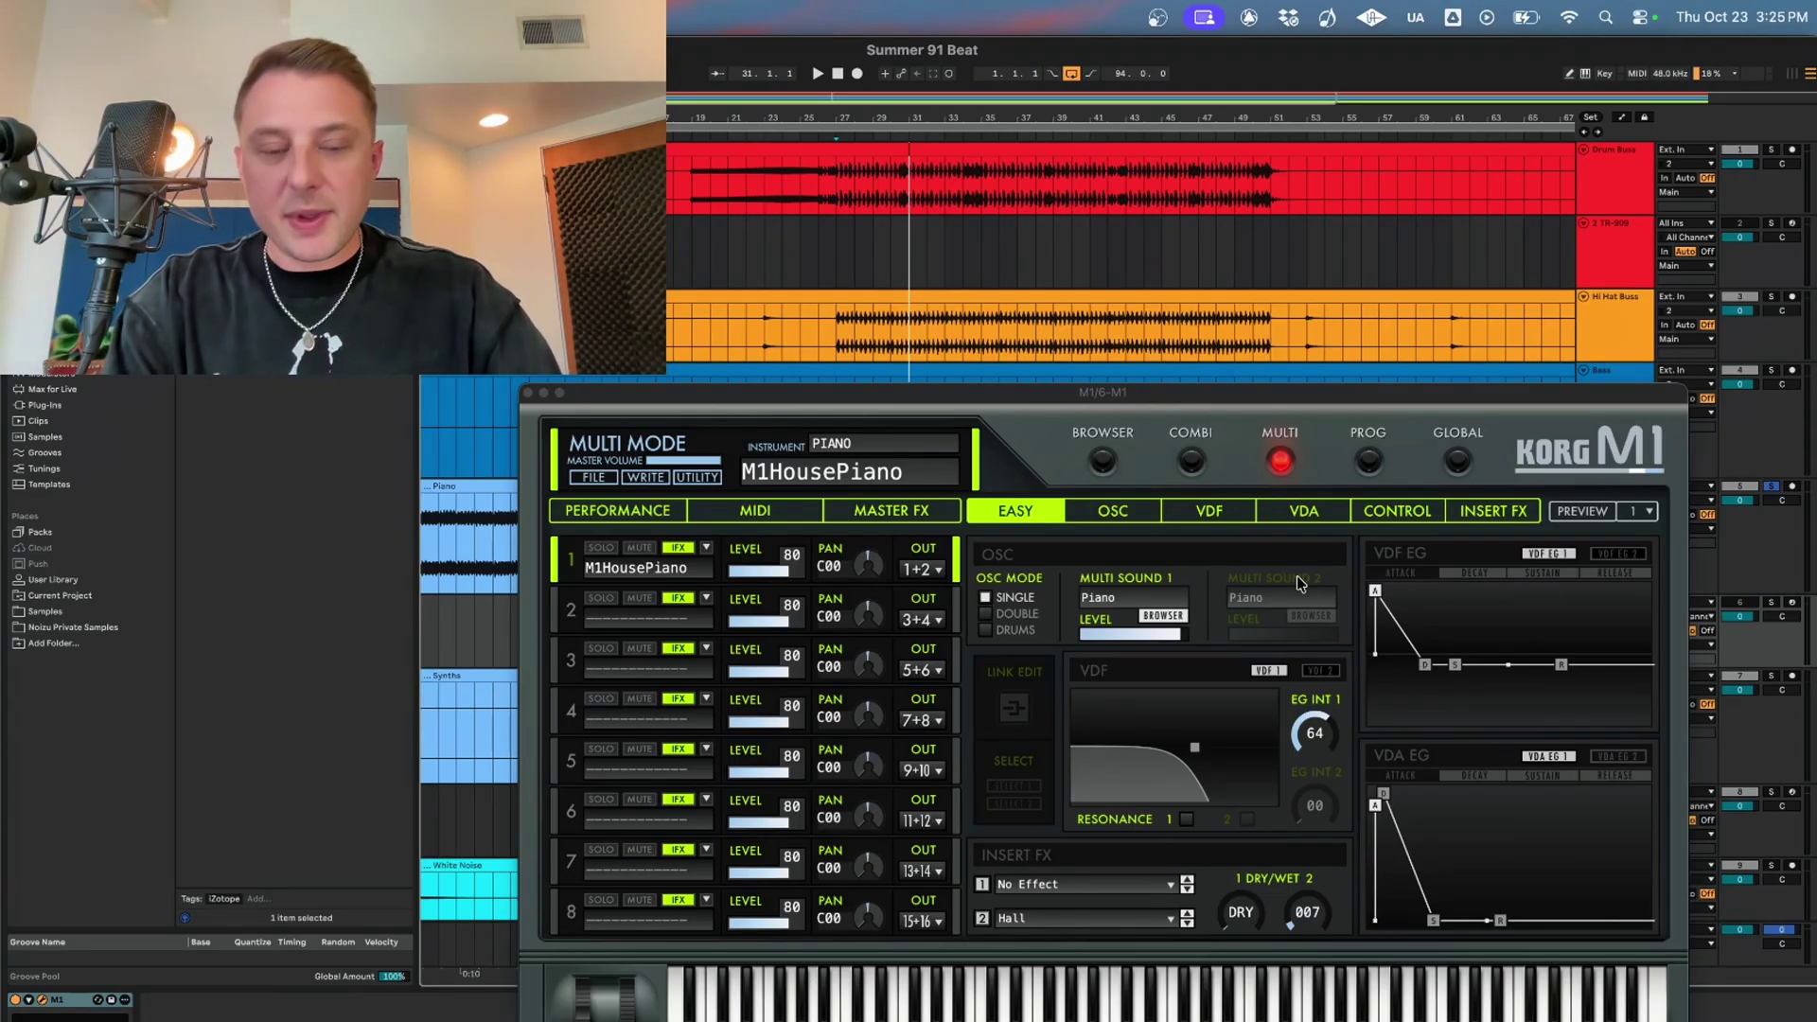
pyautogui.click(525, 394)
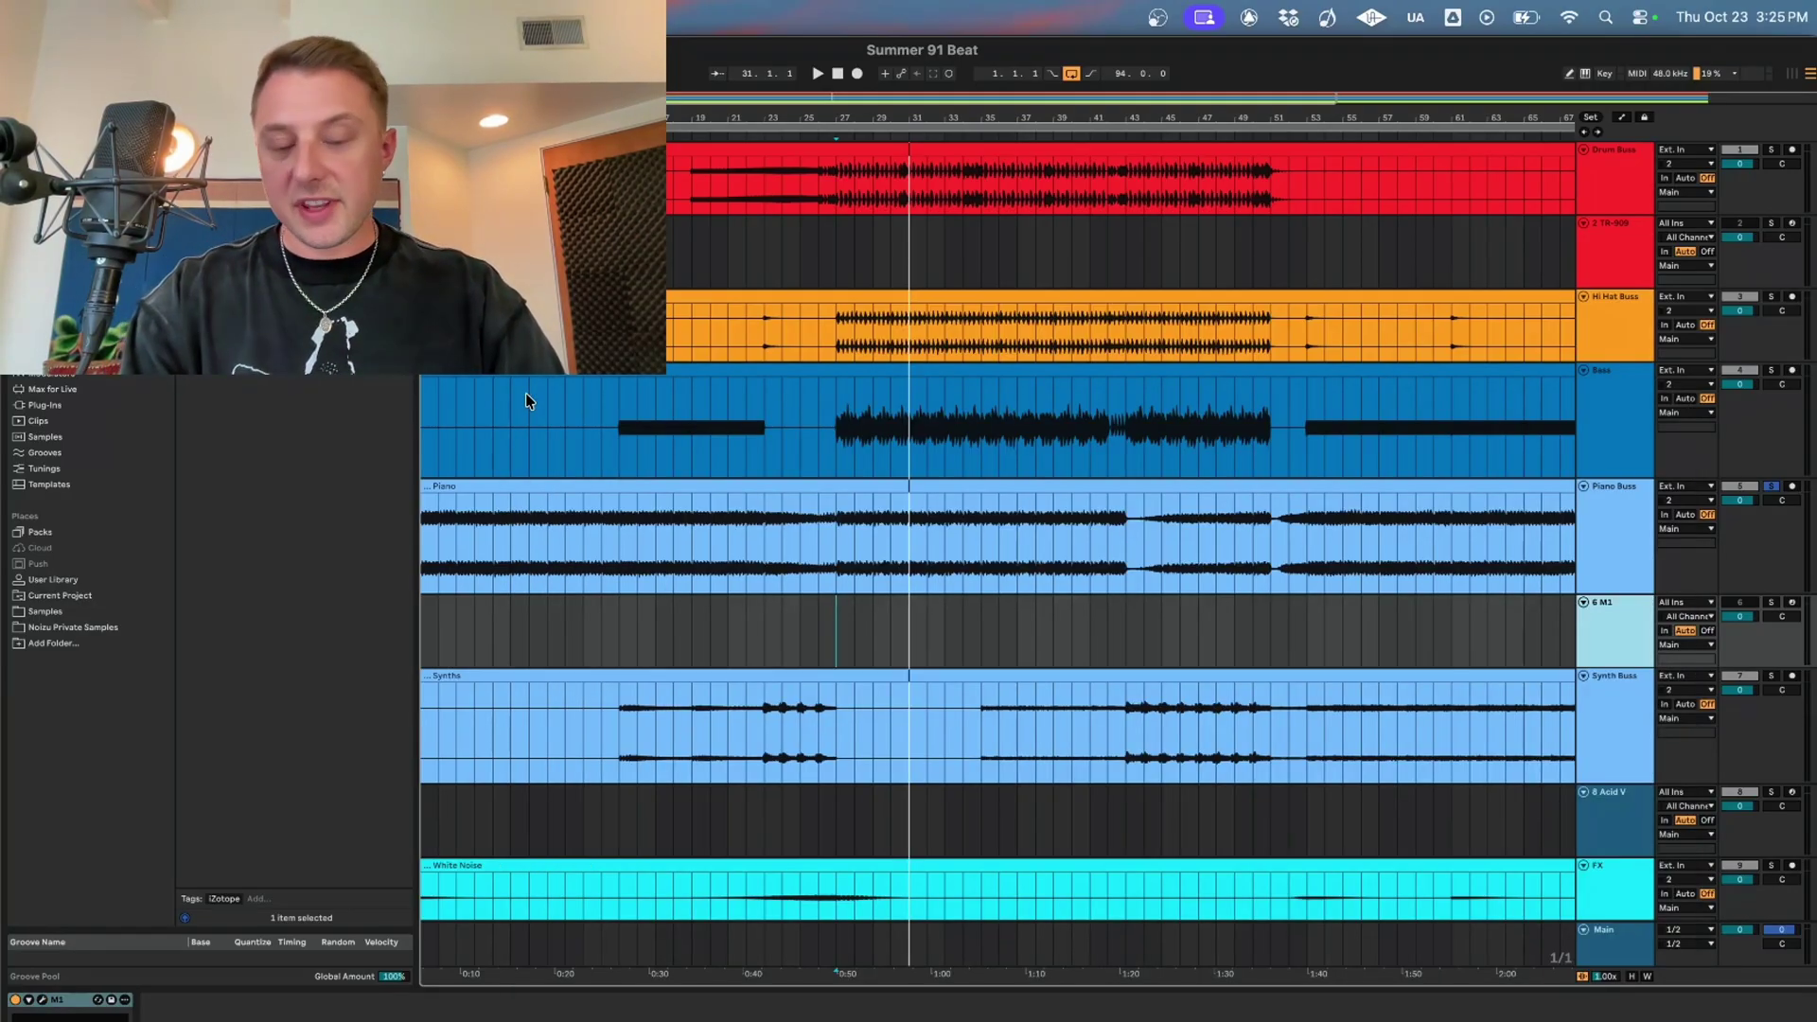
pyautogui.click(1770, 485)
# - Review the treble, bass and mix settings of the Abbey Road TG12345 on the Piano Buss, and close the plugin
pyautogui.press('Up')
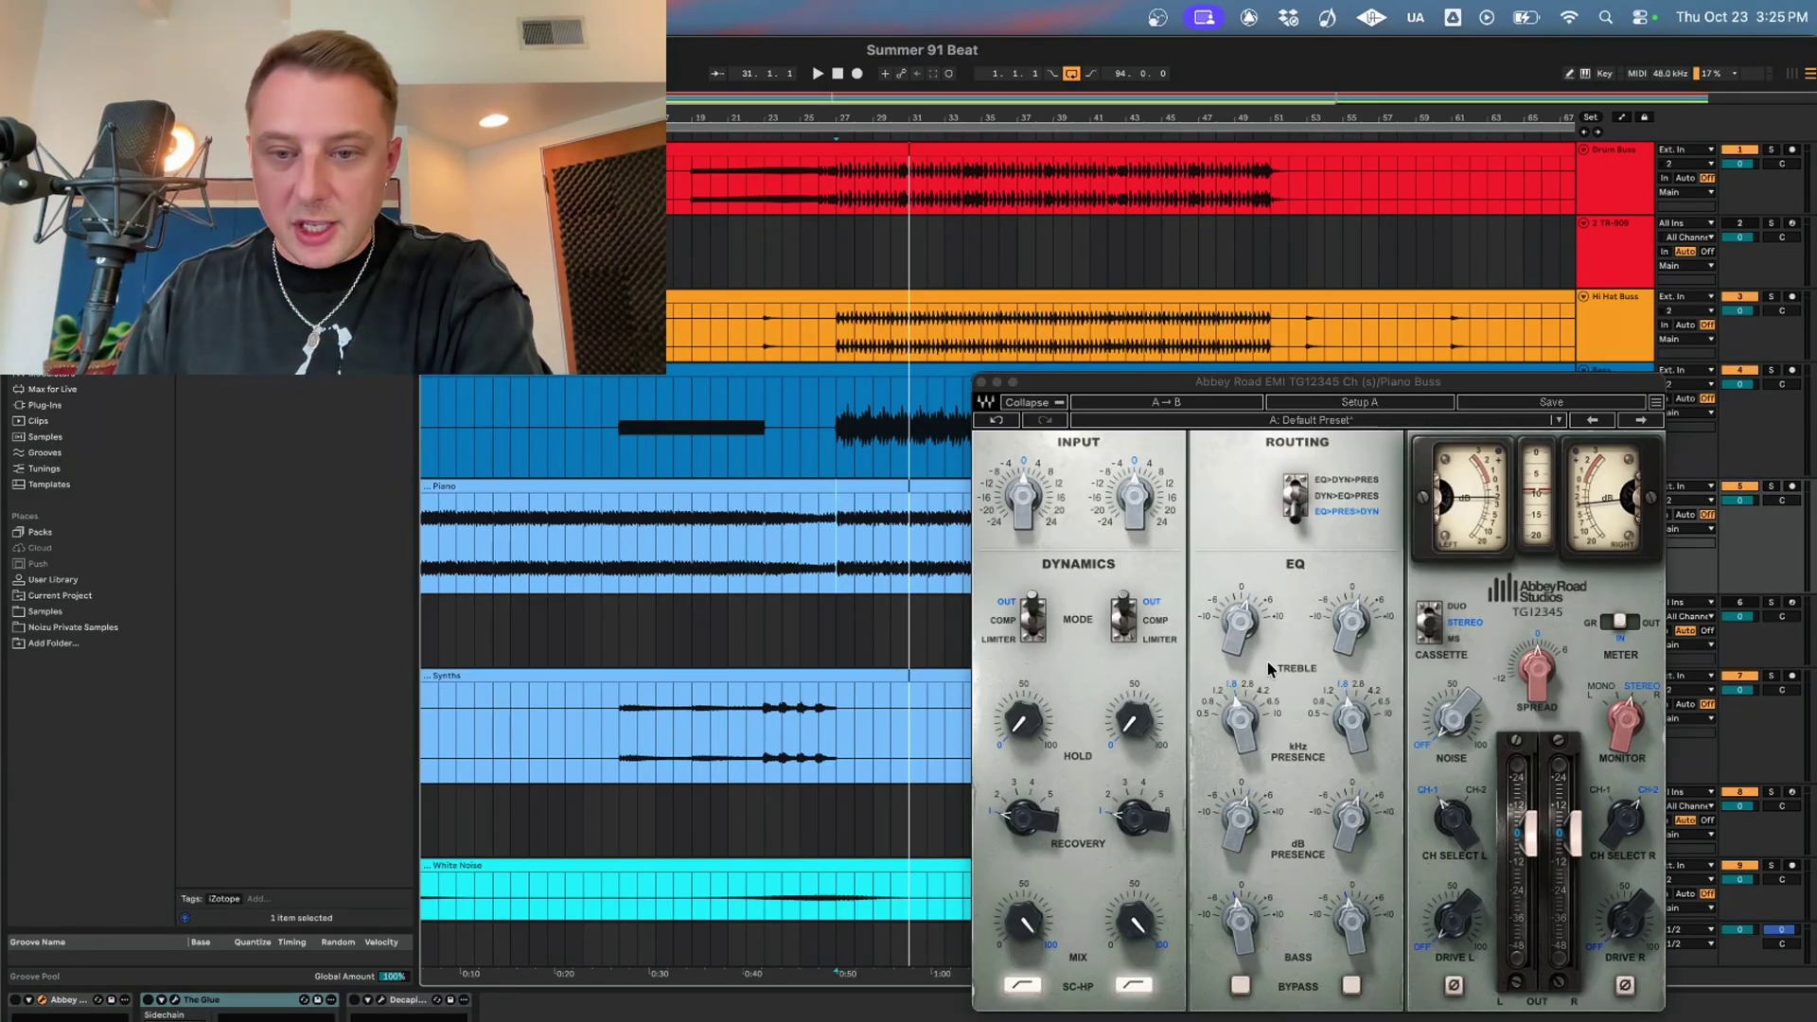
pyautogui.click(1239, 653)
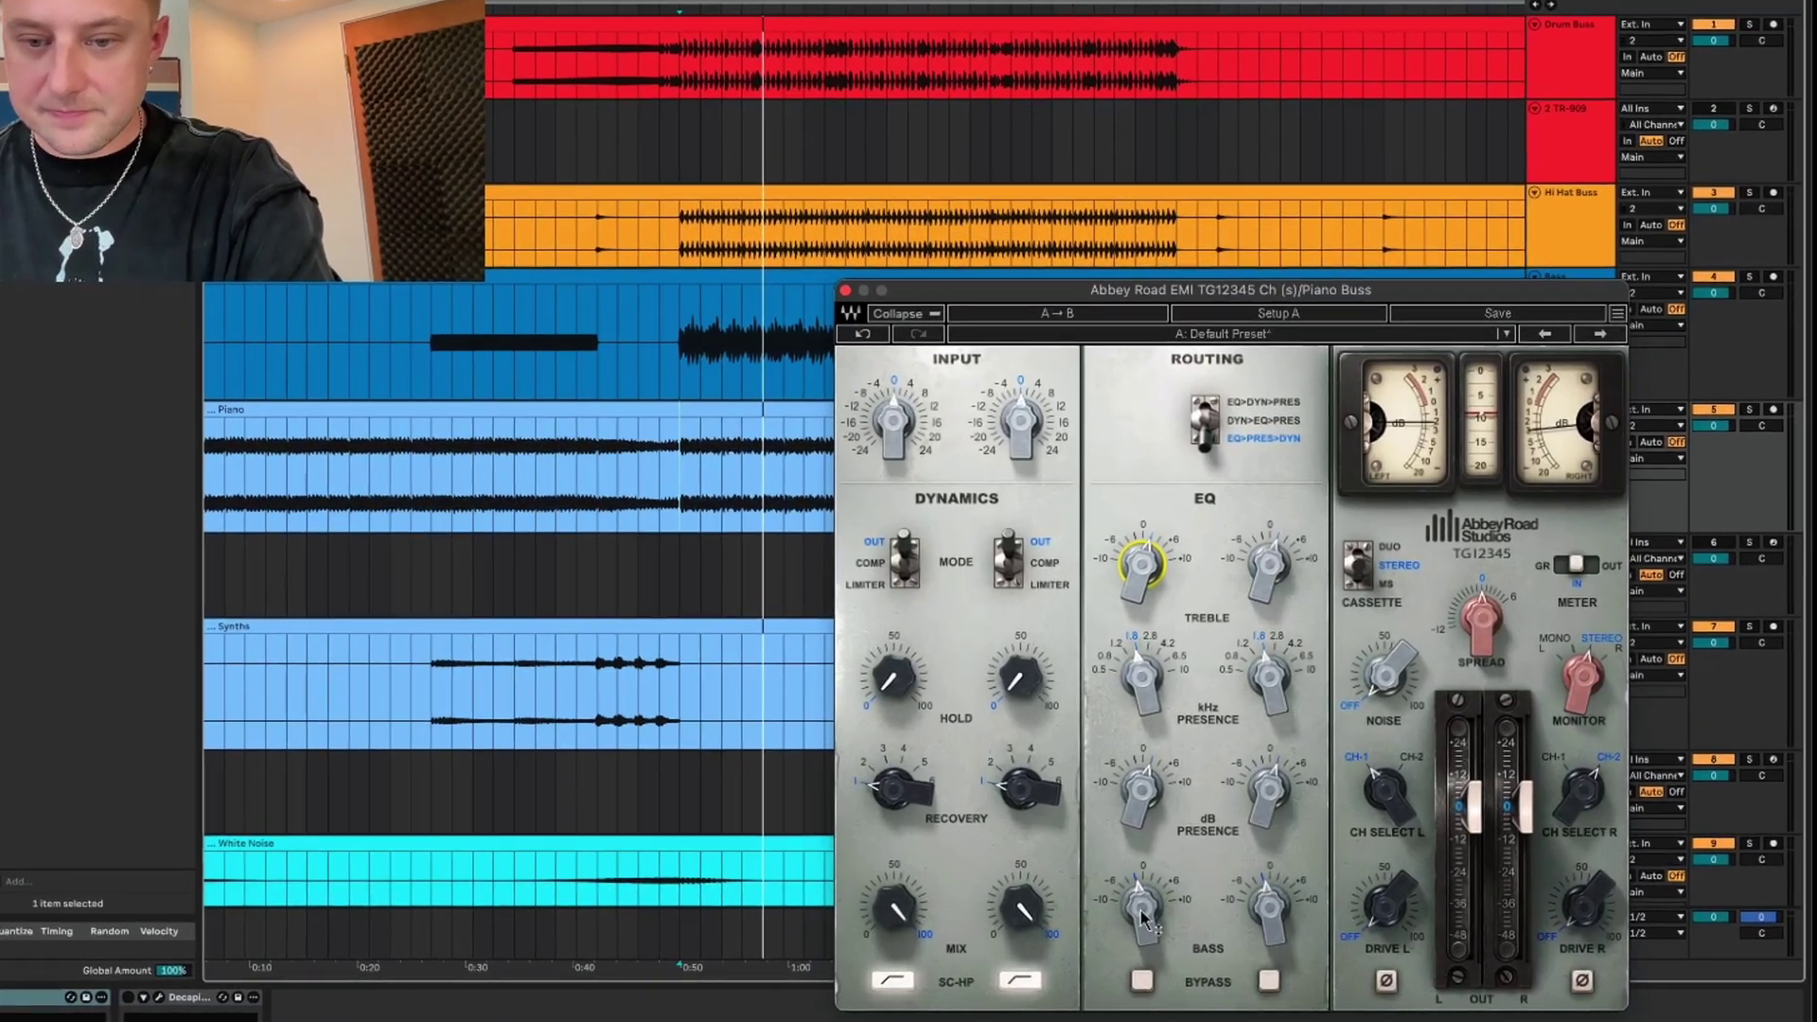
pyautogui.moveTo(1195, 913); pyautogui.dragTo(1198, 925)
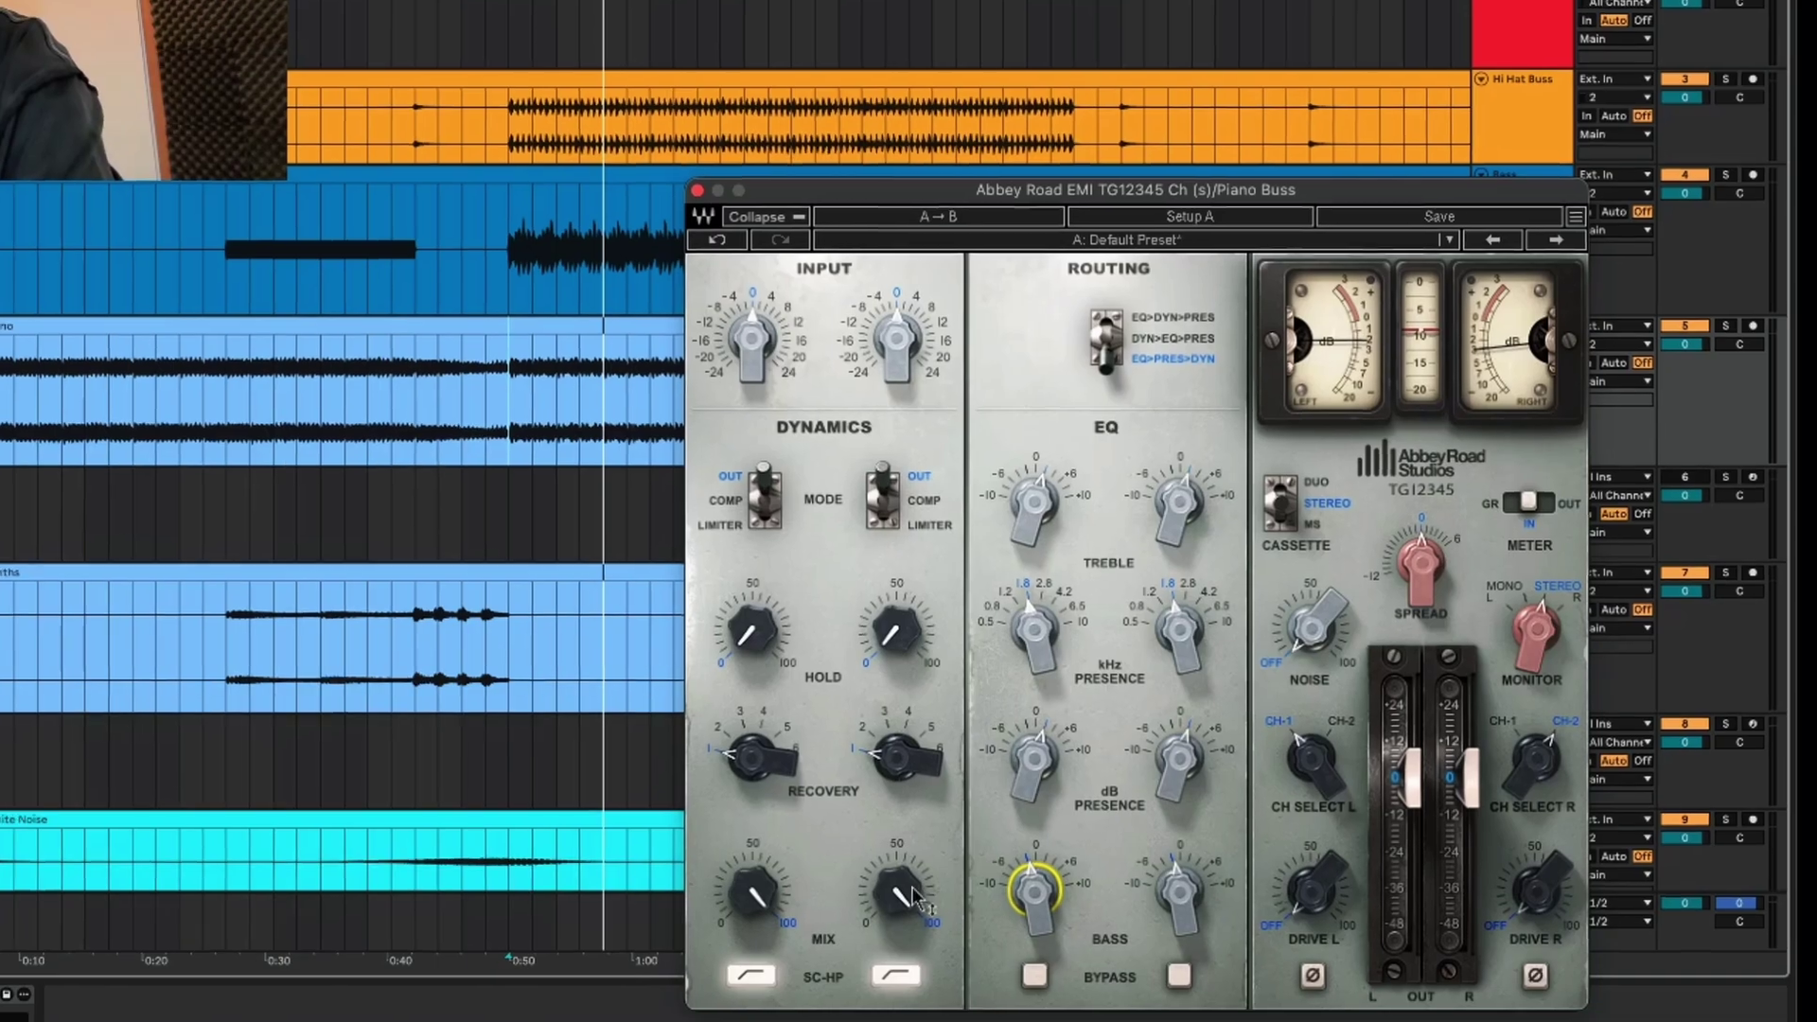
pyautogui.click(974, 904)
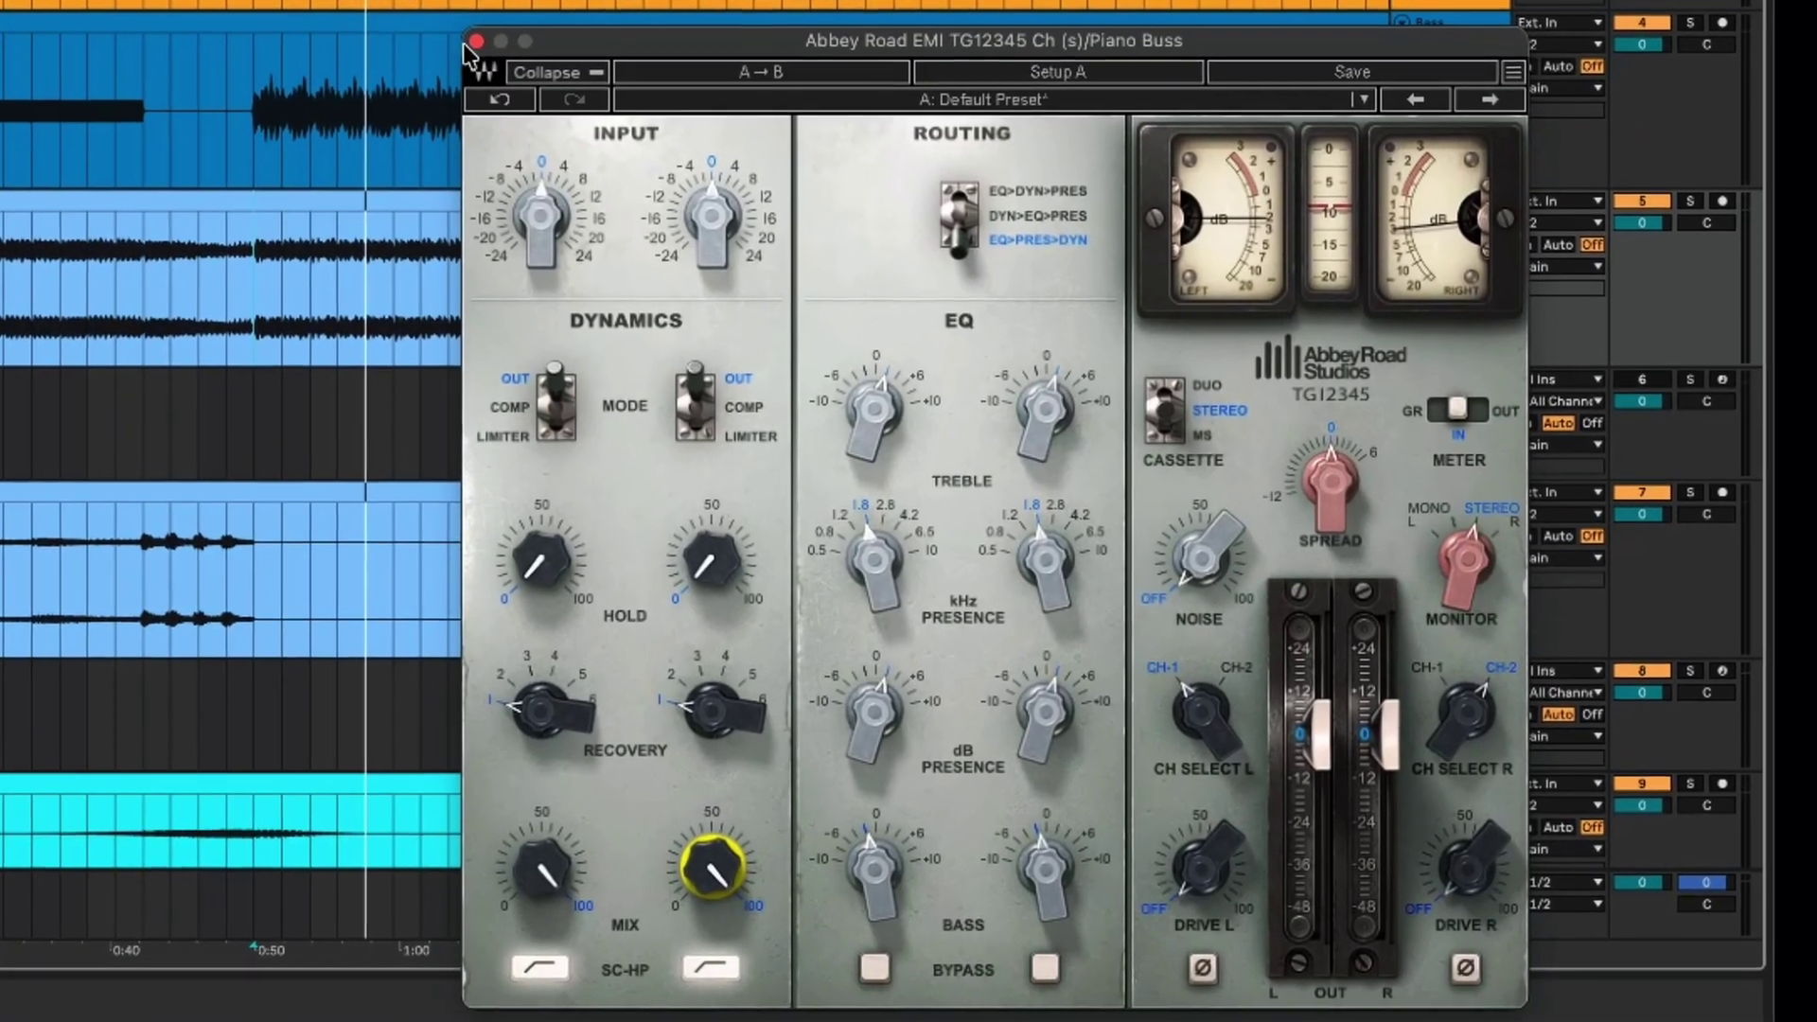
pyautogui.click(475, 42)
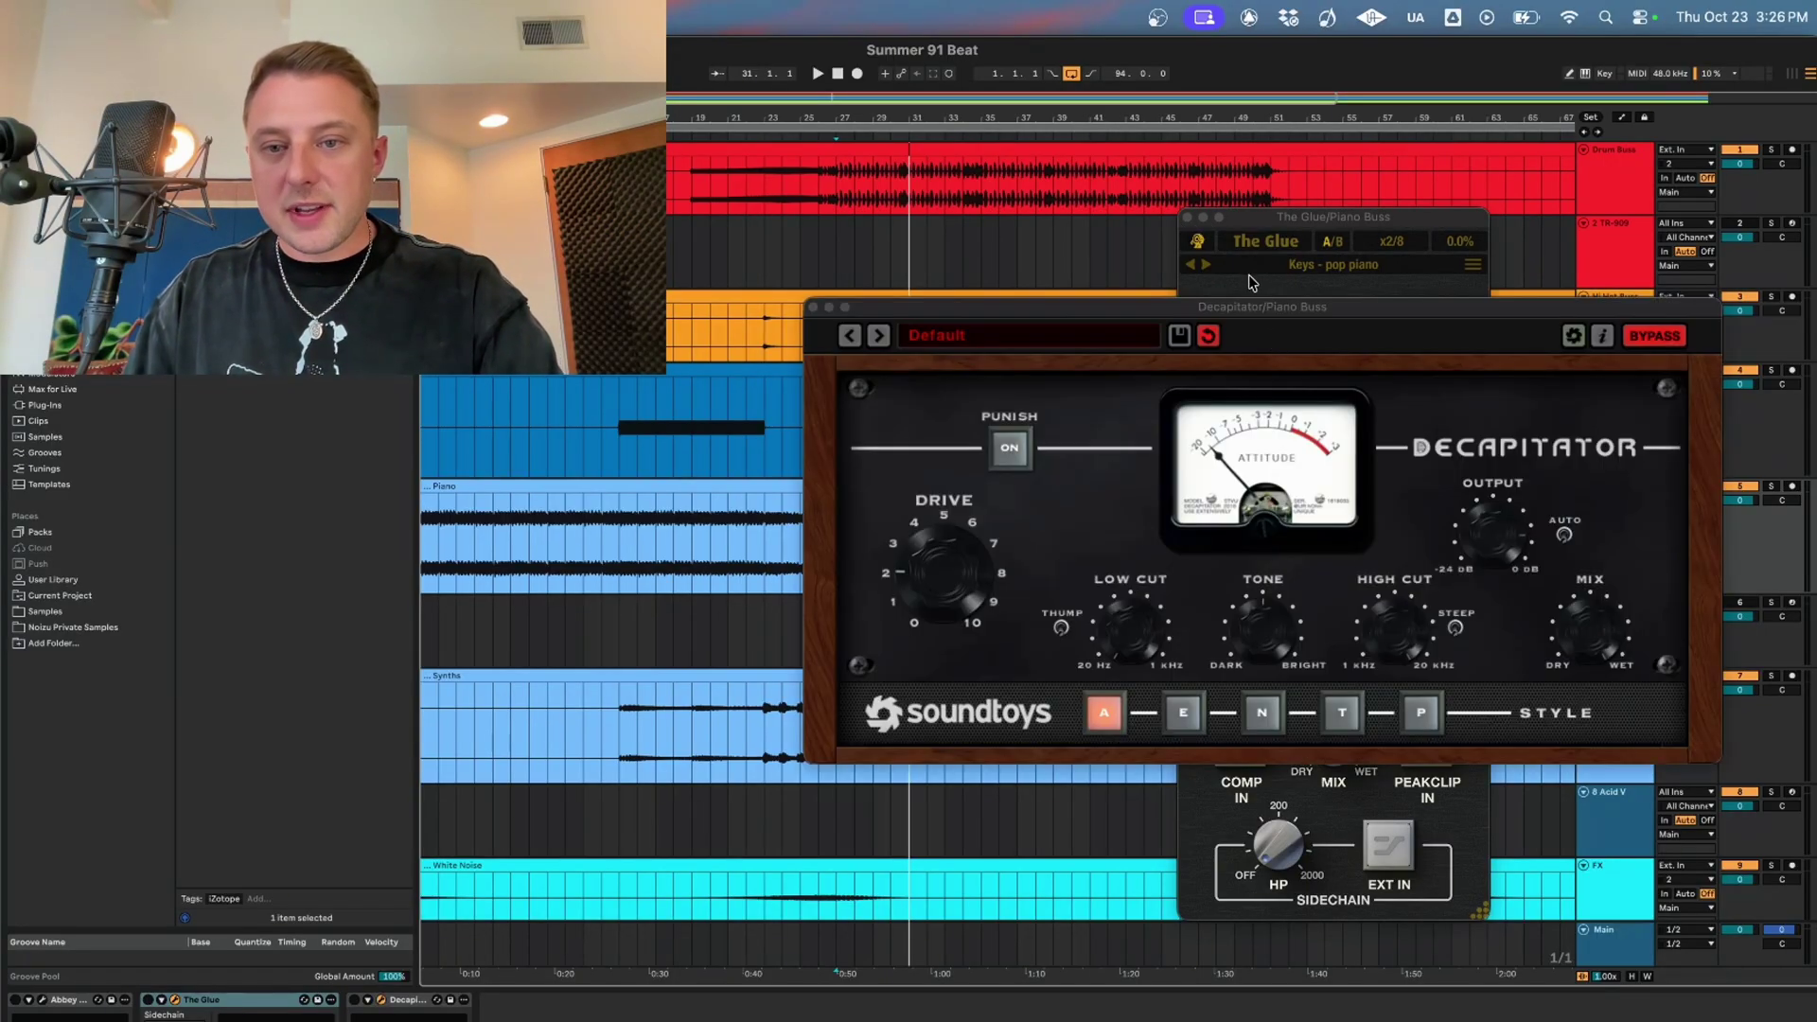
# - Close The Glue on the Piano Buss, and check the Decapitator's drive and output settings before closing it too
pyautogui.click(1189, 219)
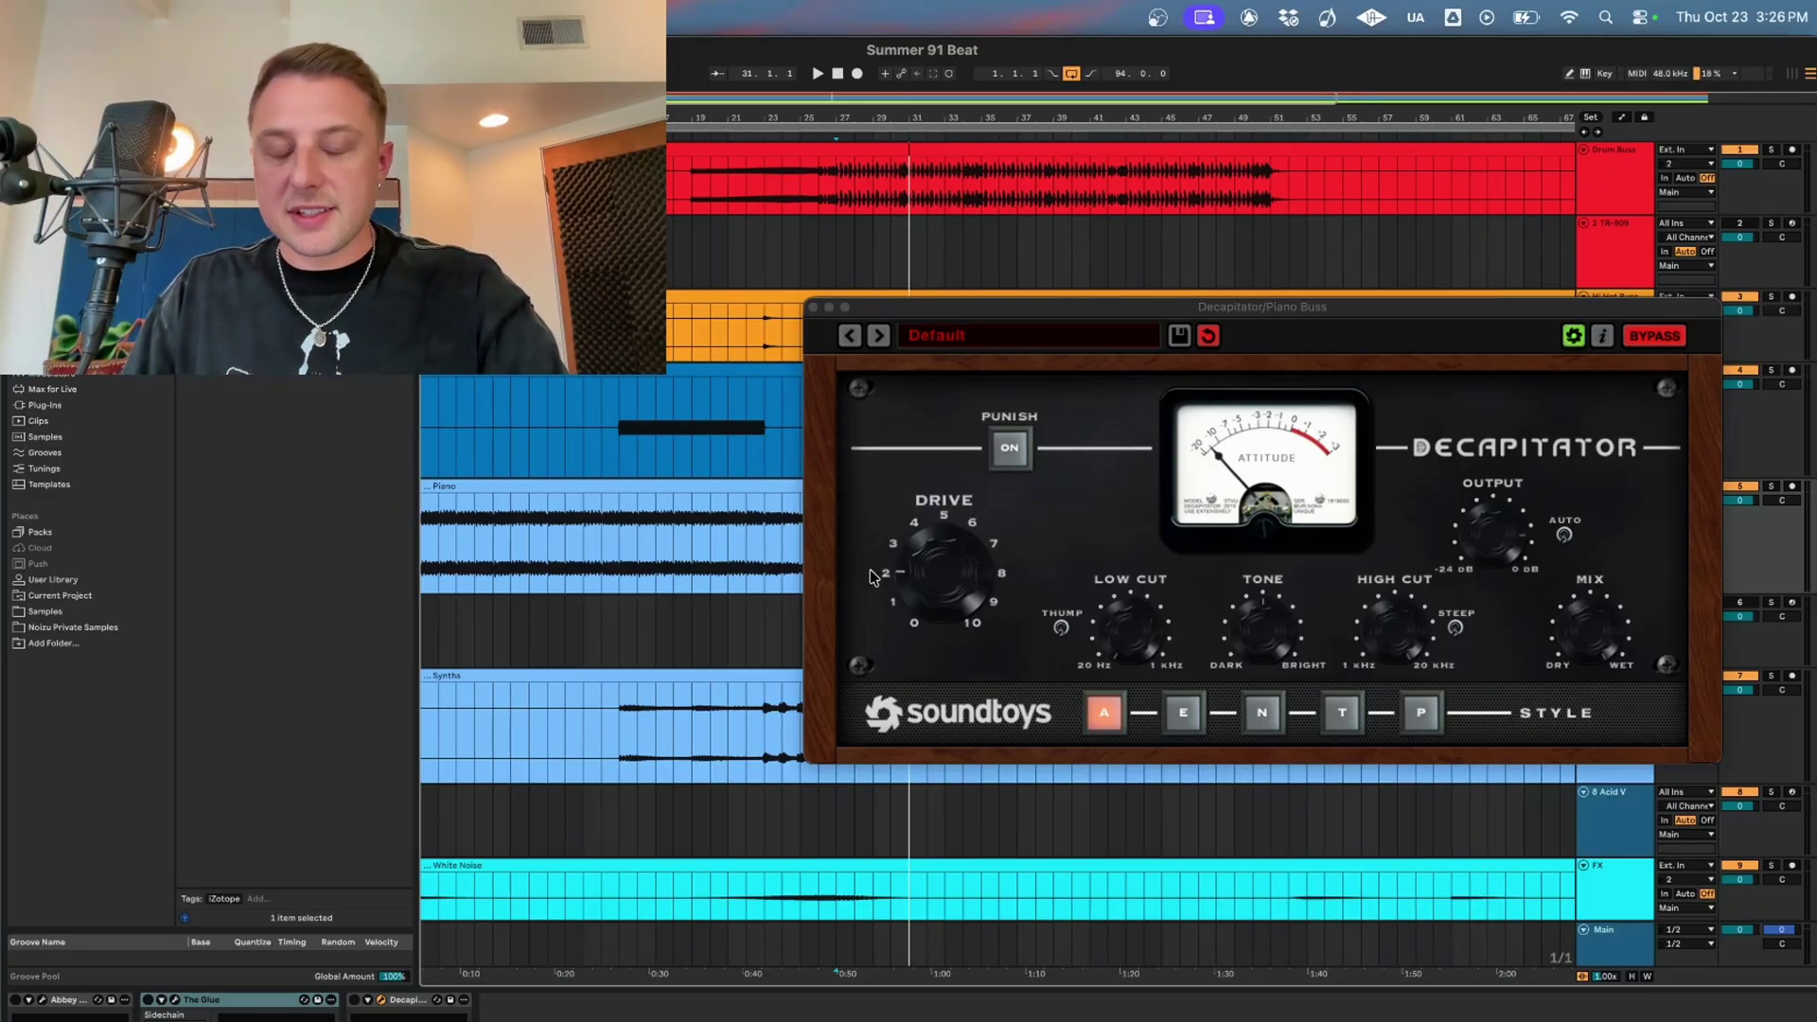
pyautogui.moveTo(1498, 494); pyautogui.dragTo(1462, 539)
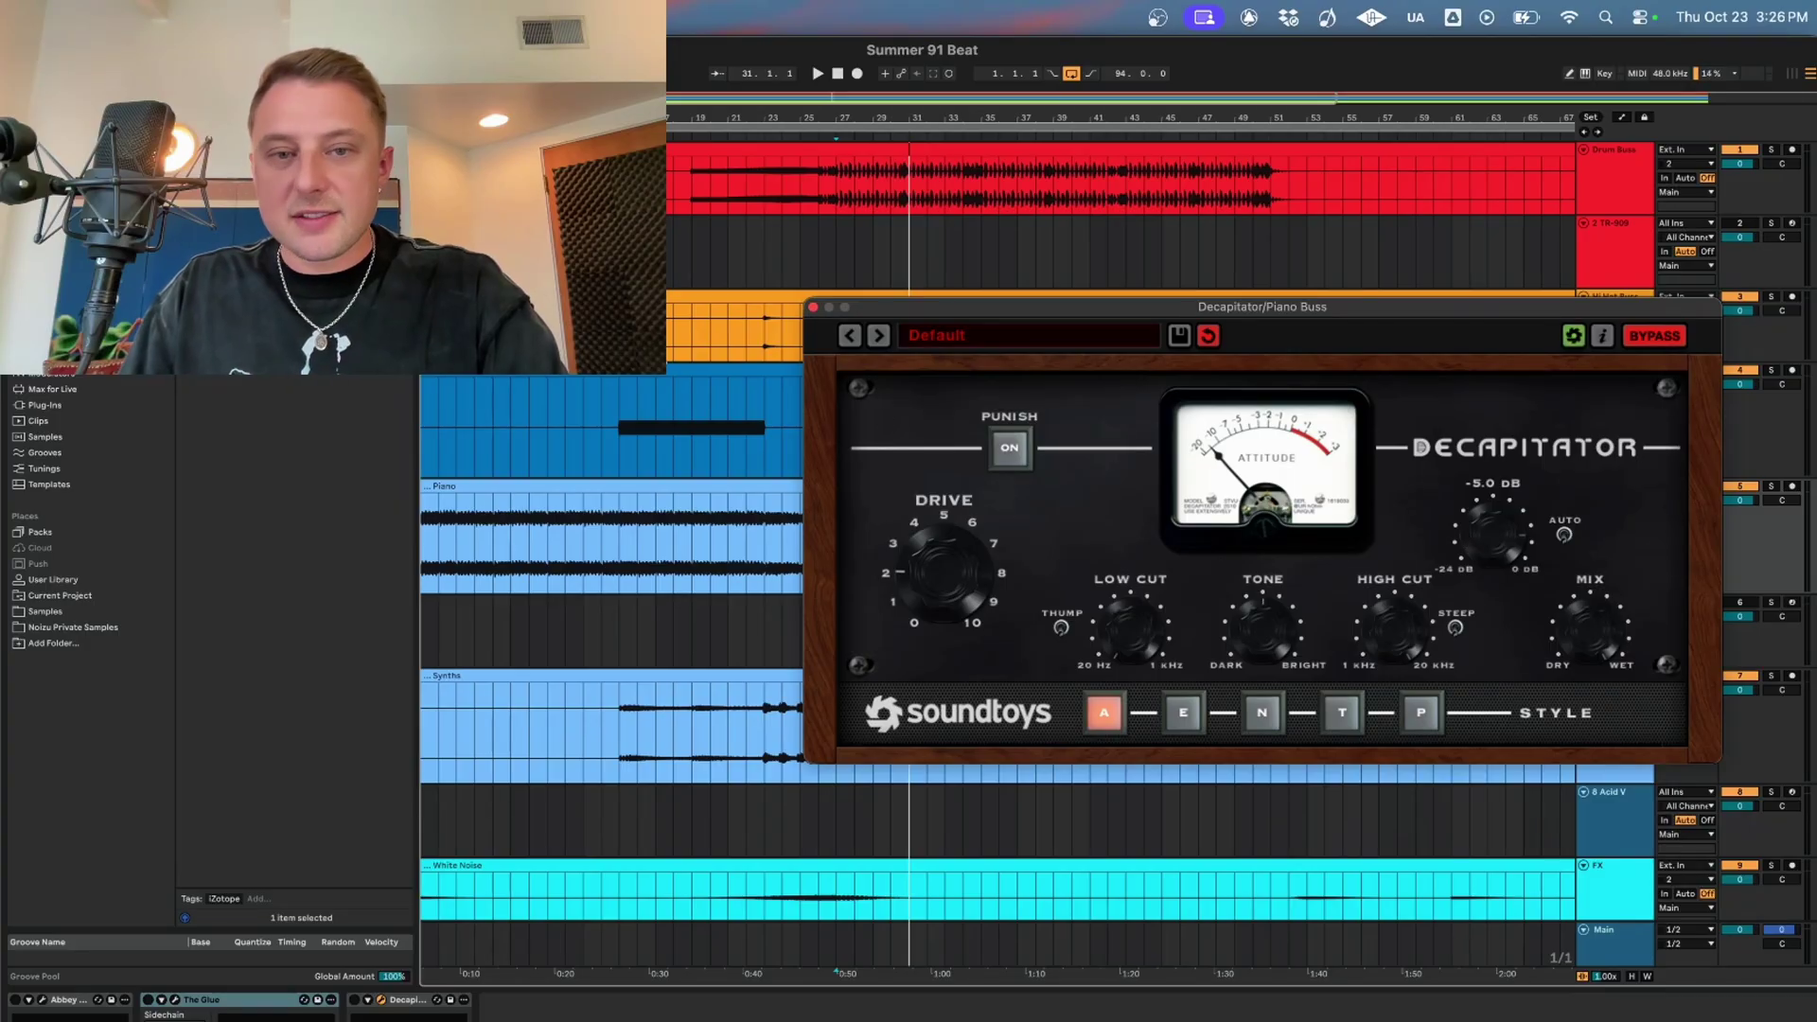
pyautogui.click(814, 309)
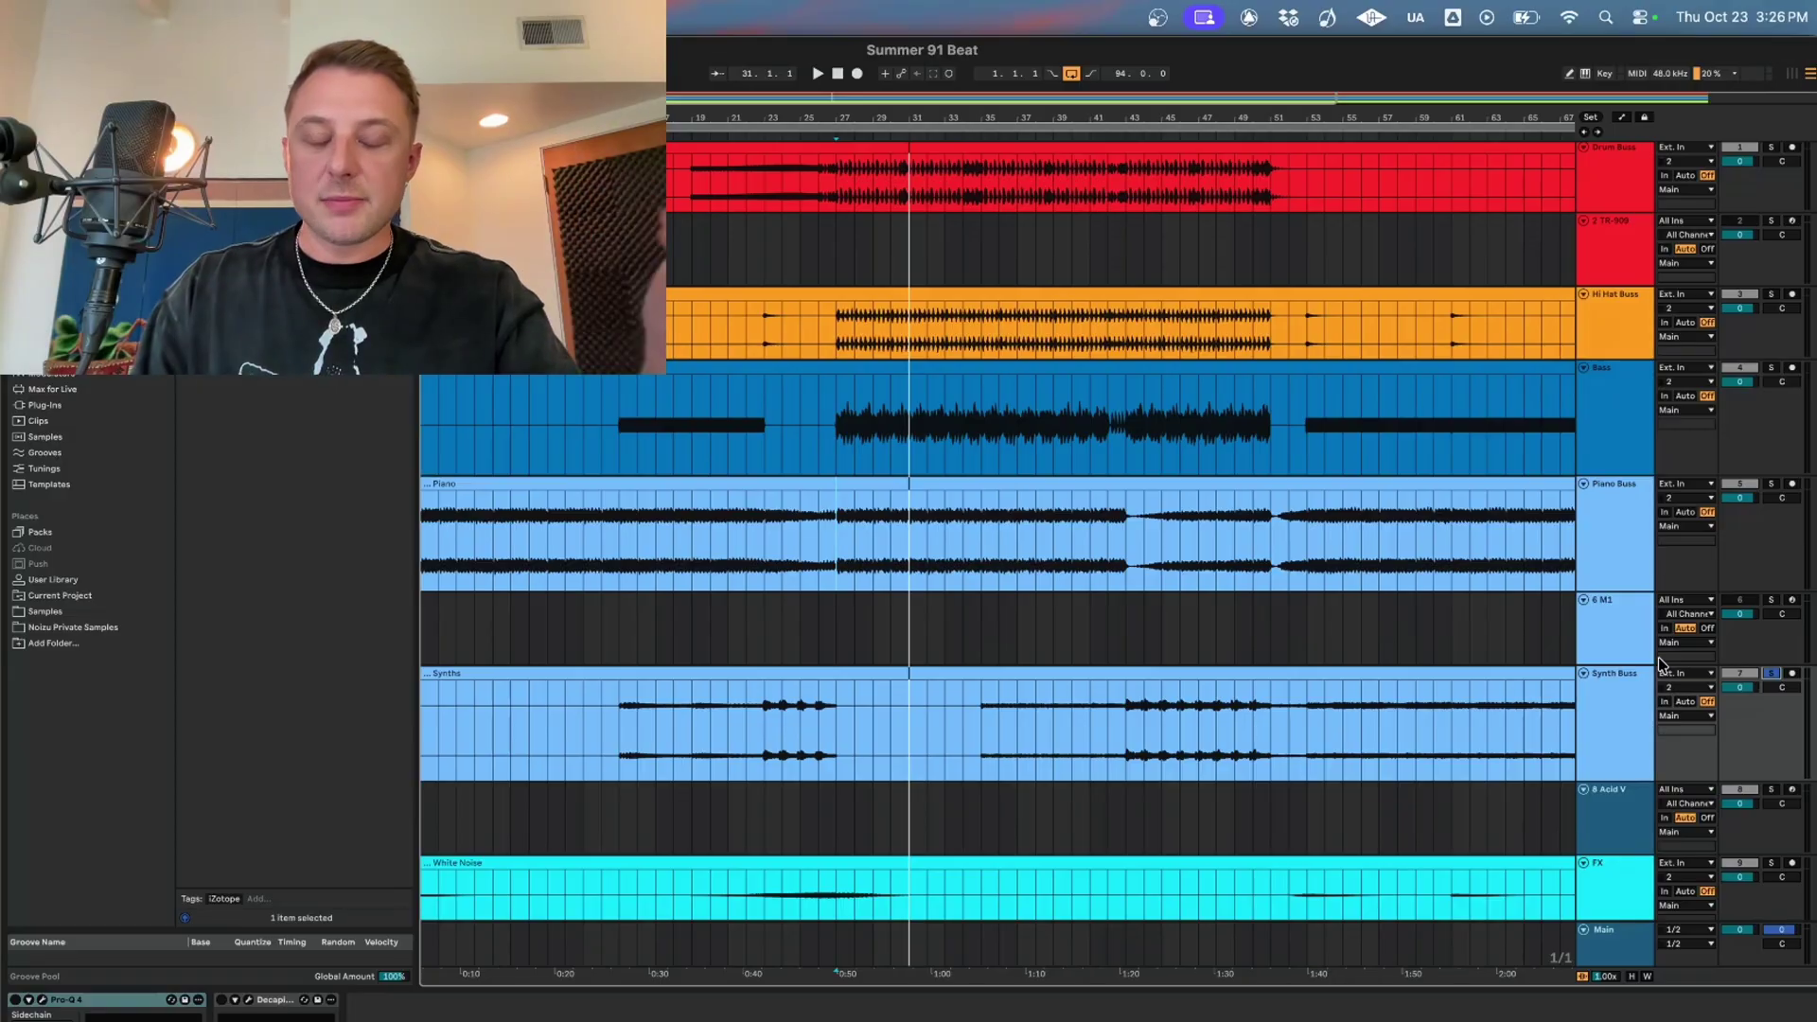
# - Audition the soloed Synth Buss from bar 35 and from bar 53
pyautogui.click(983, 707)
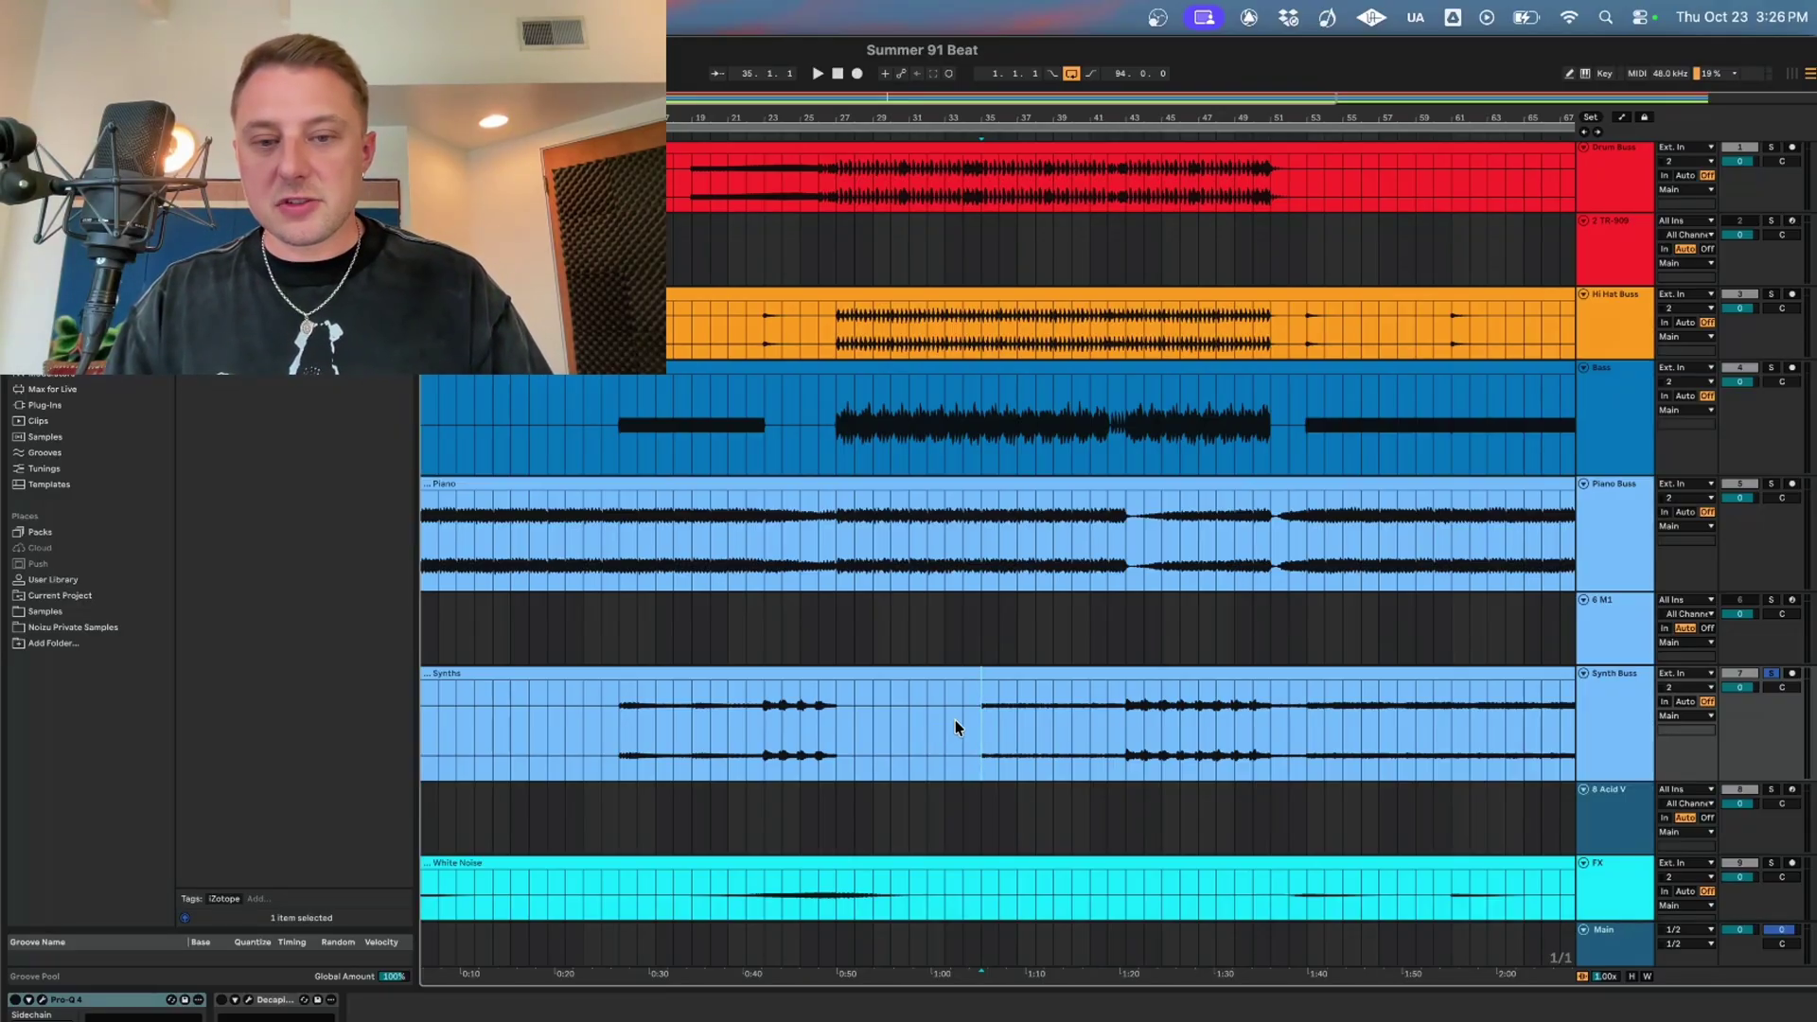
pyautogui.press('space')
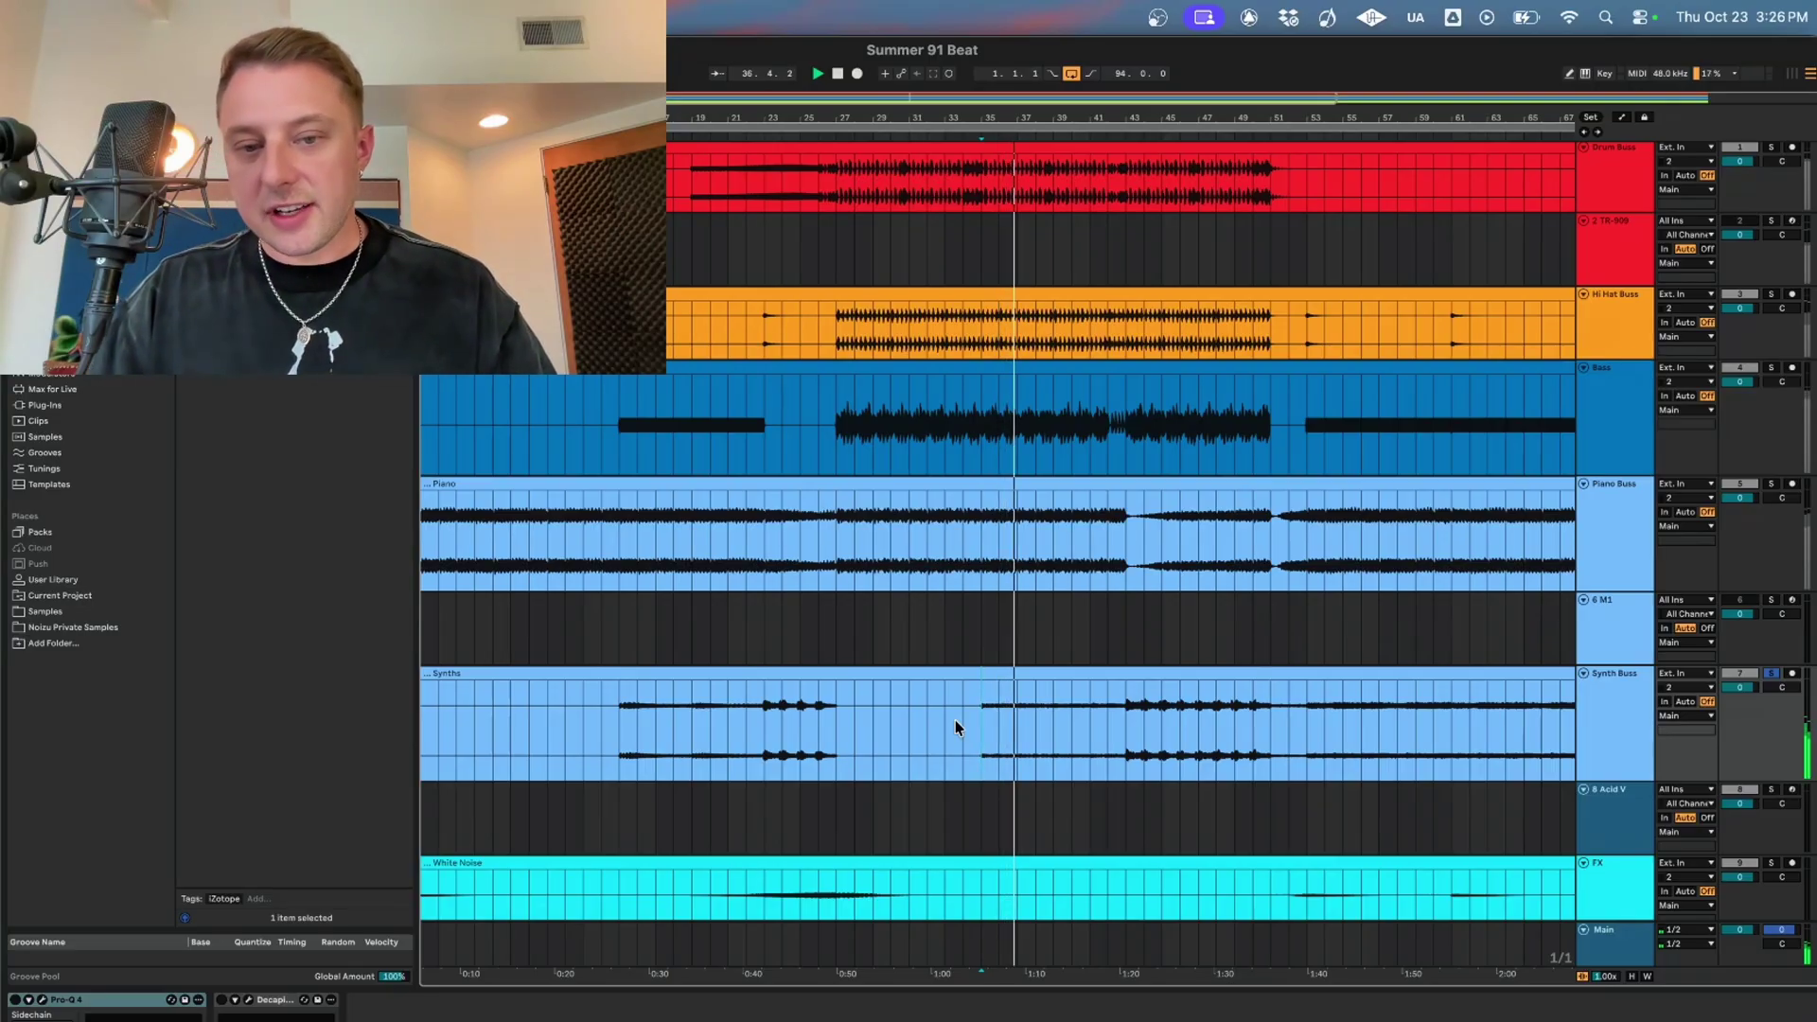
pyautogui.press('space')
pyautogui.click(1304, 718)
pyautogui.press('space')
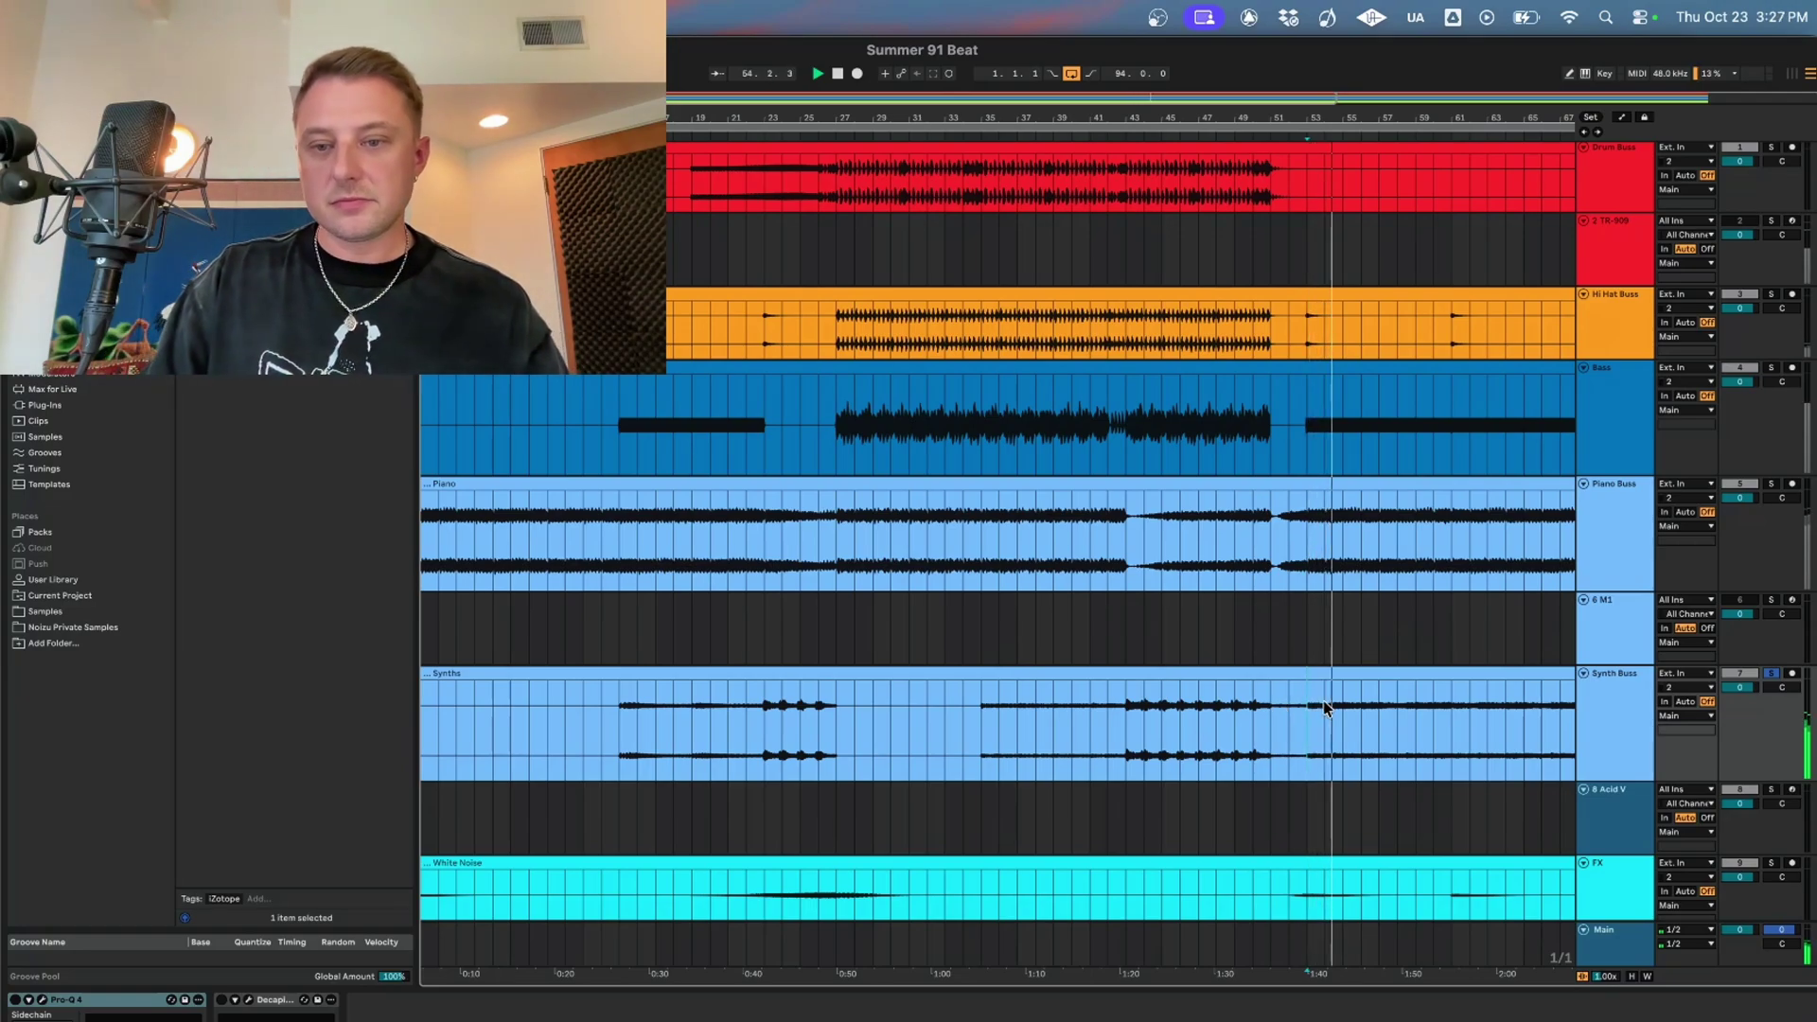
# - Audition the soloed Synth Buss from bar 43, and take it out of solo
pyautogui.click(1127, 738)
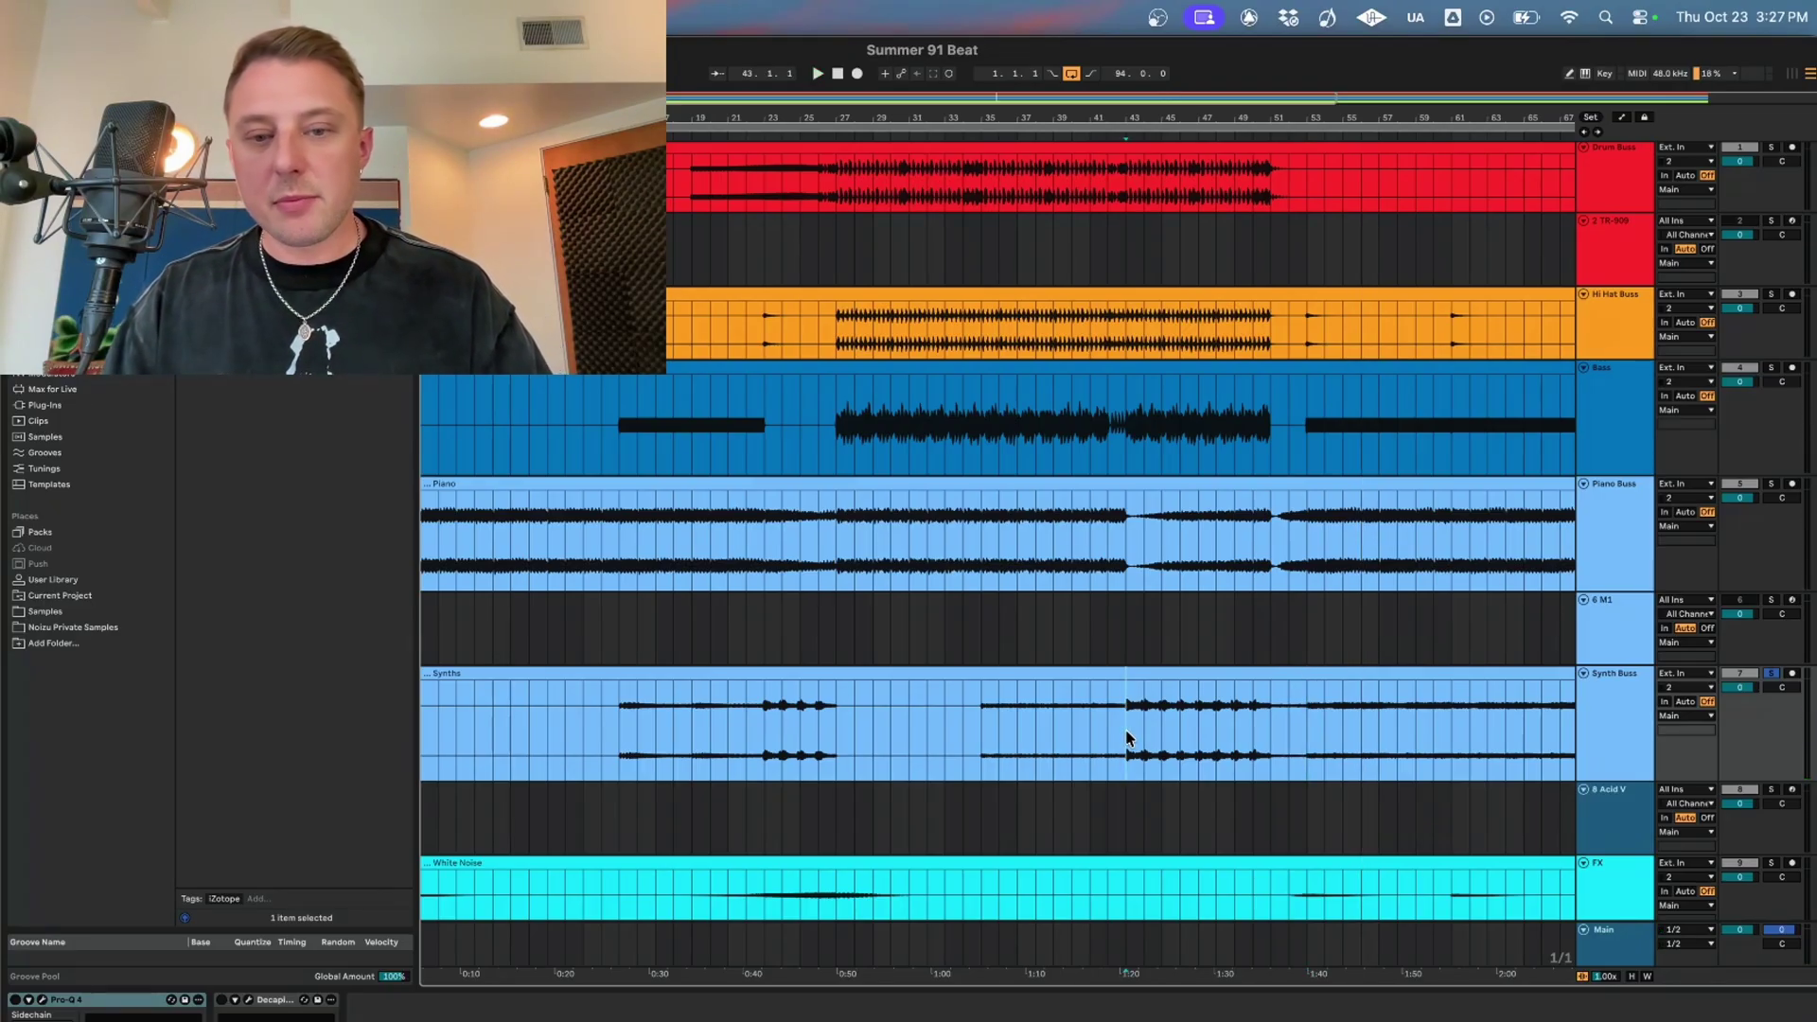
pyautogui.press('space')
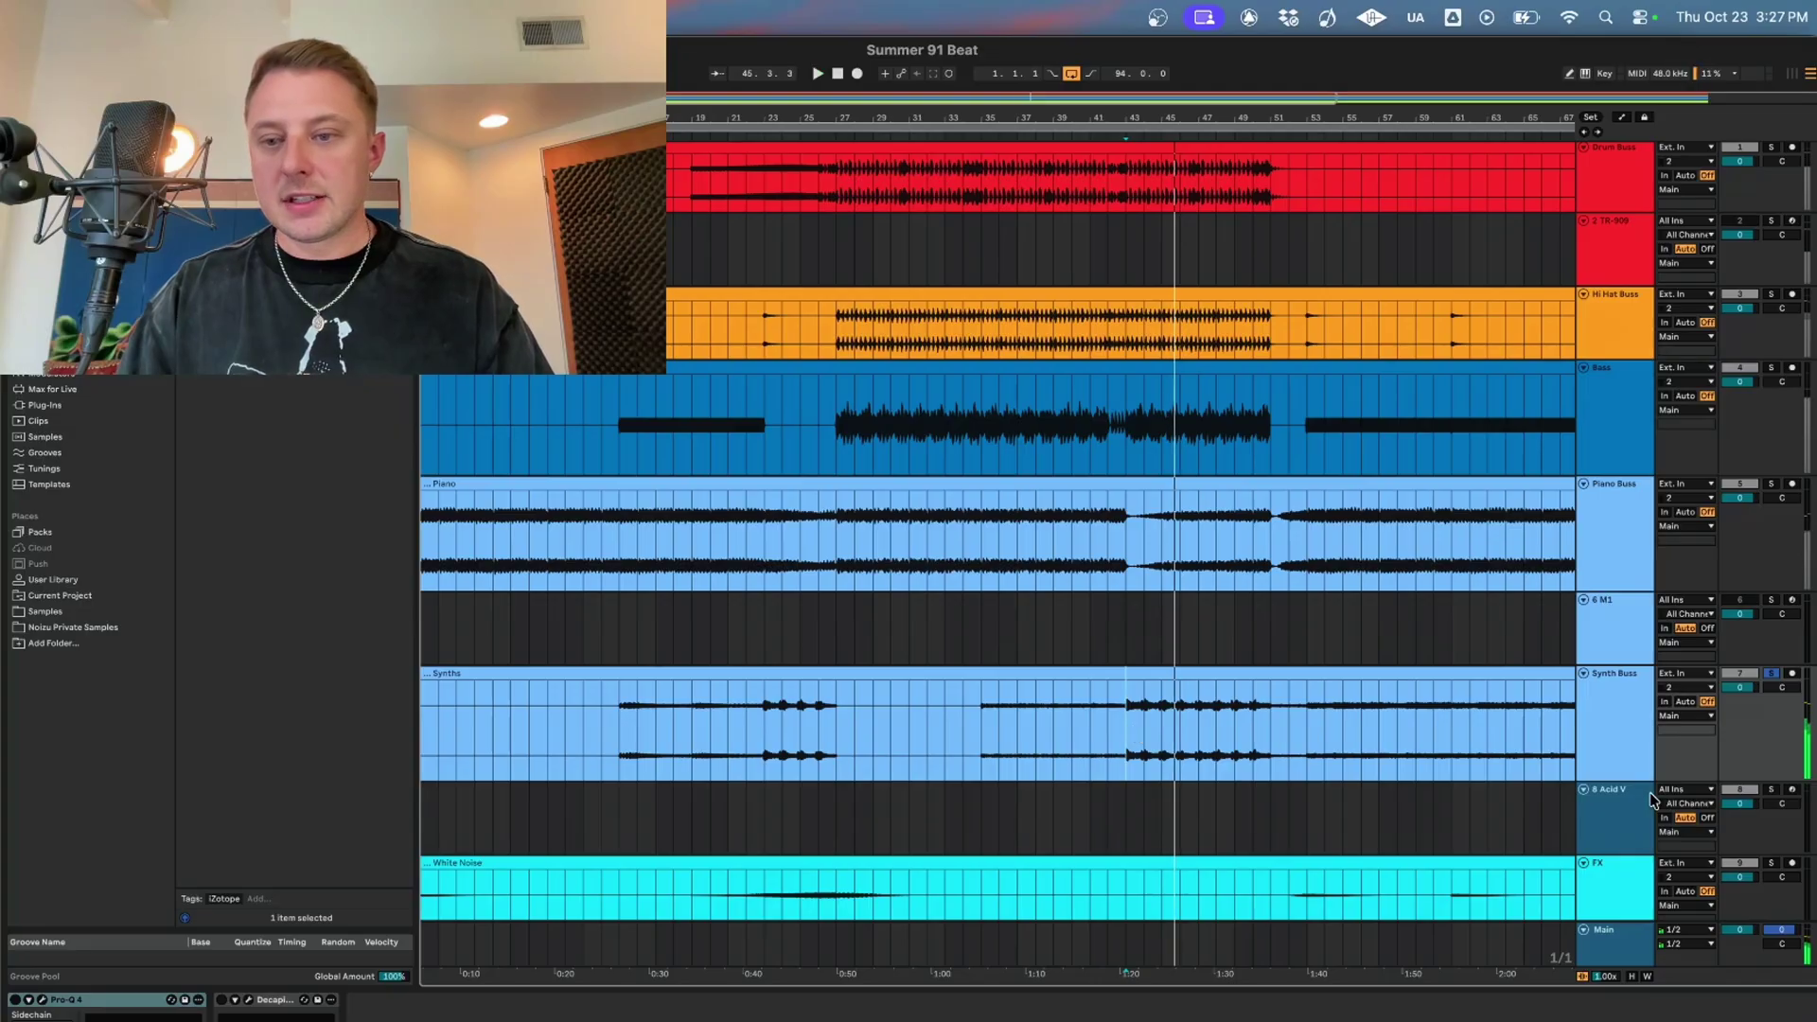
pyautogui.click(1774, 674)
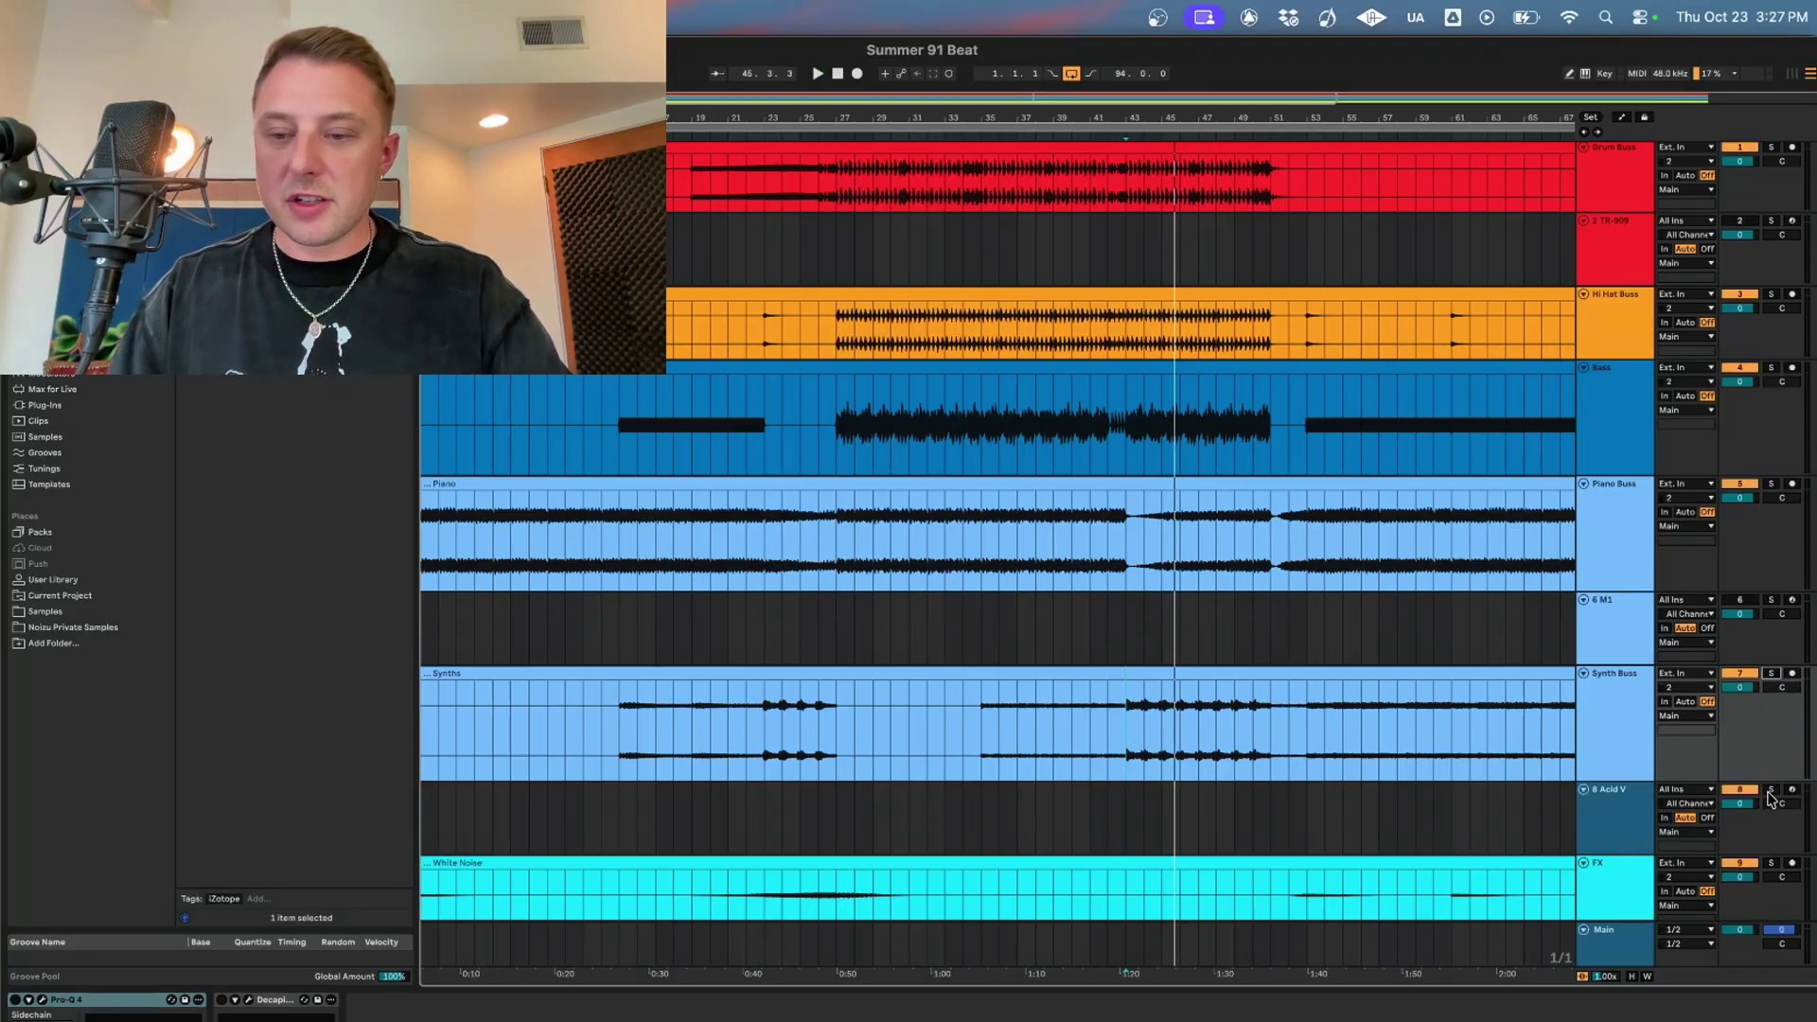
# - Solo the Acid V track, review the Carbon Based preset in its Arturia Acid V instrument, and take the track out of solo
pyautogui.click(1770, 791)
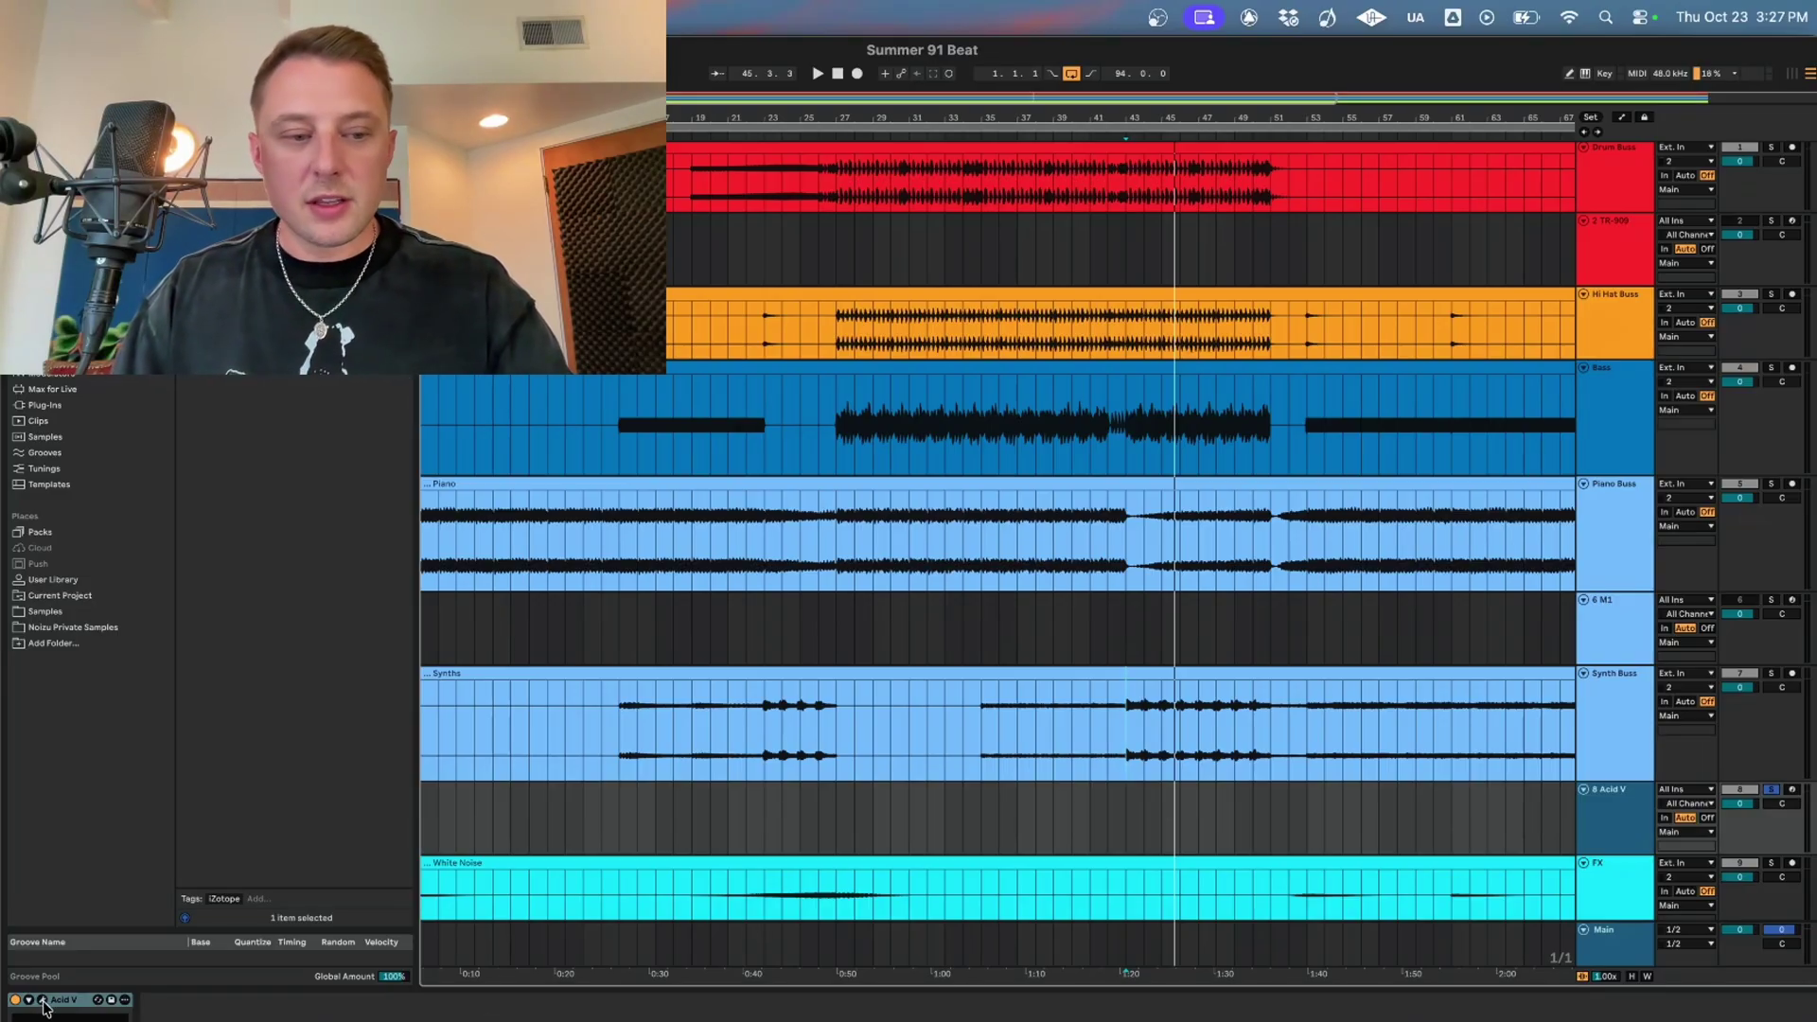
pyautogui.press('super+alt+p')
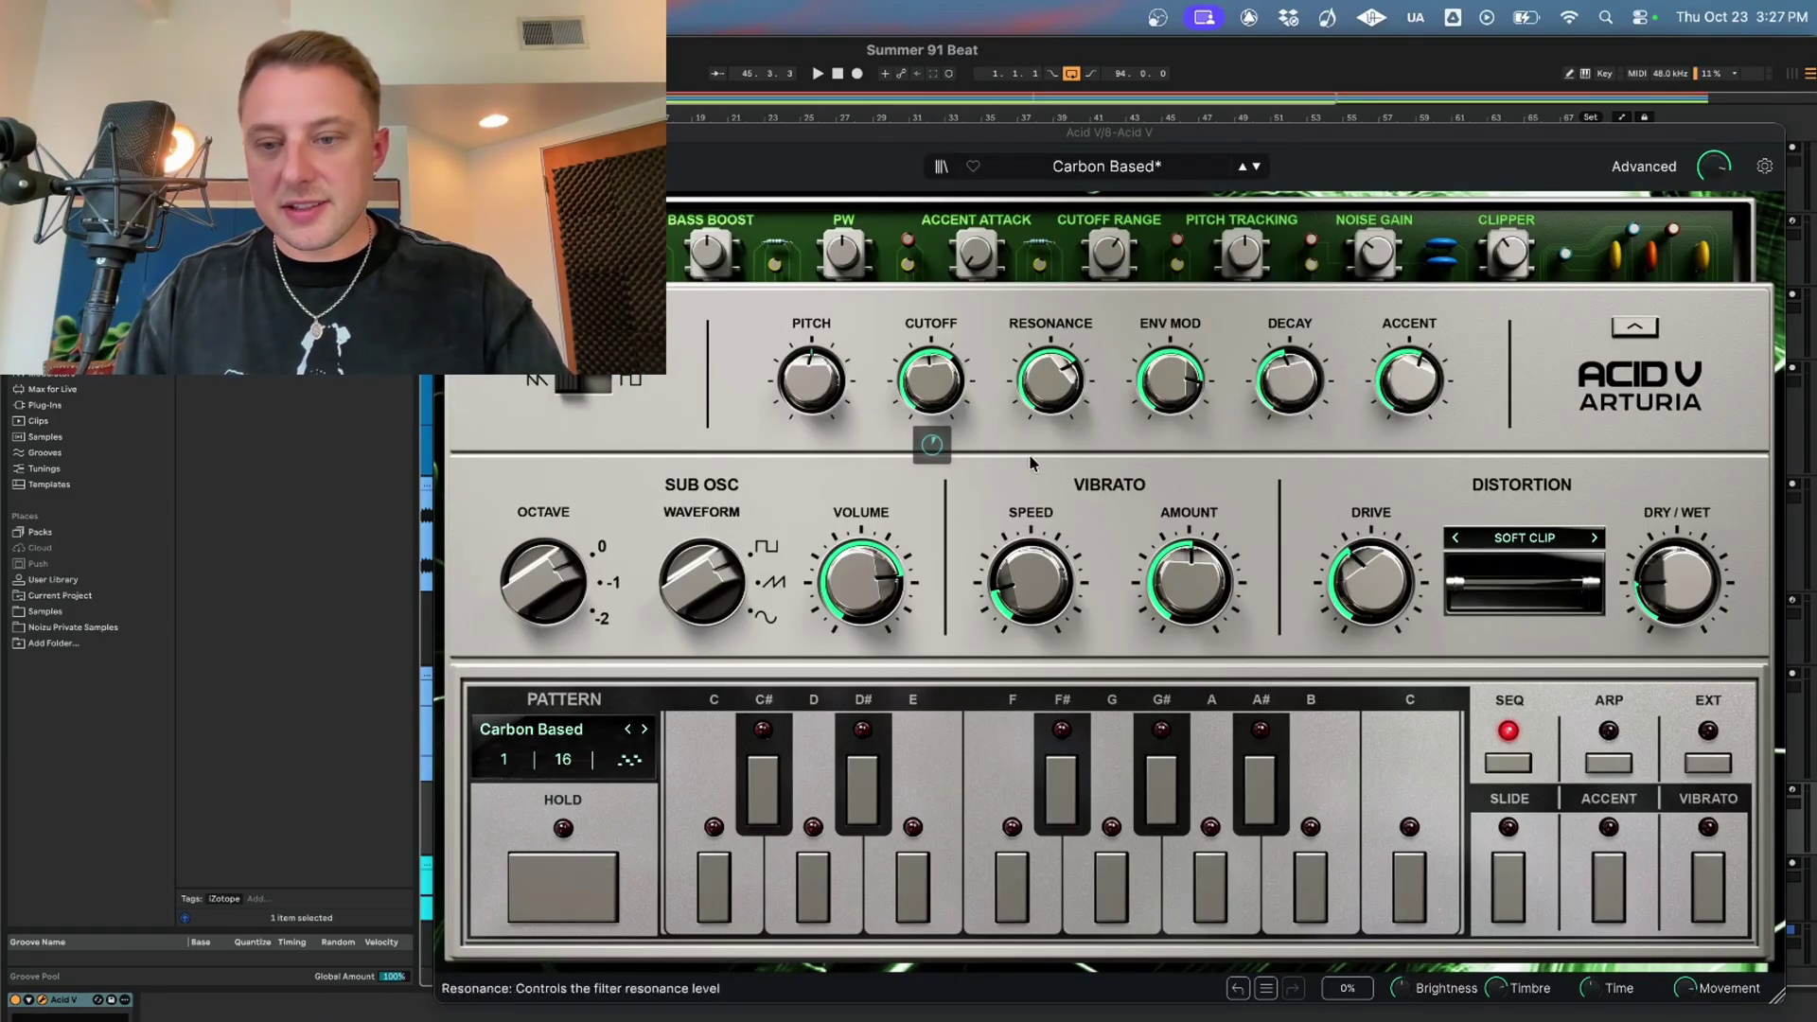
pyautogui.click(1054, 769)
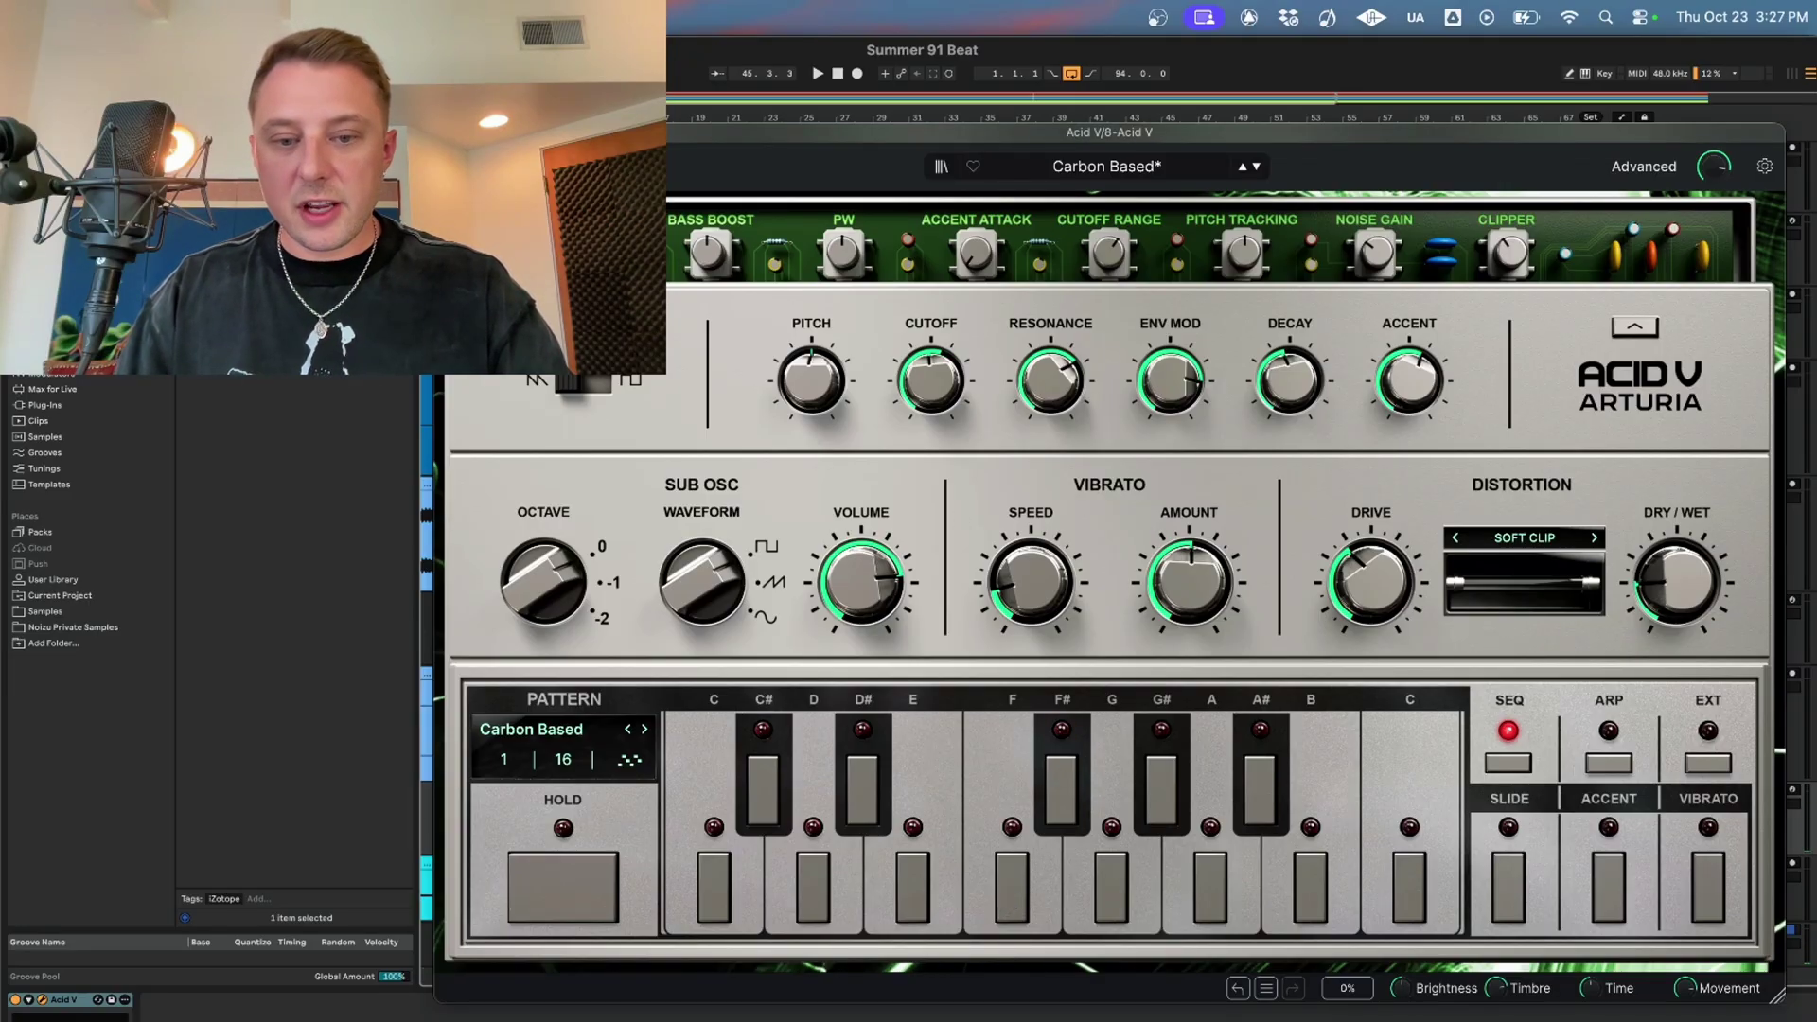
pyautogui.click(912, 888)
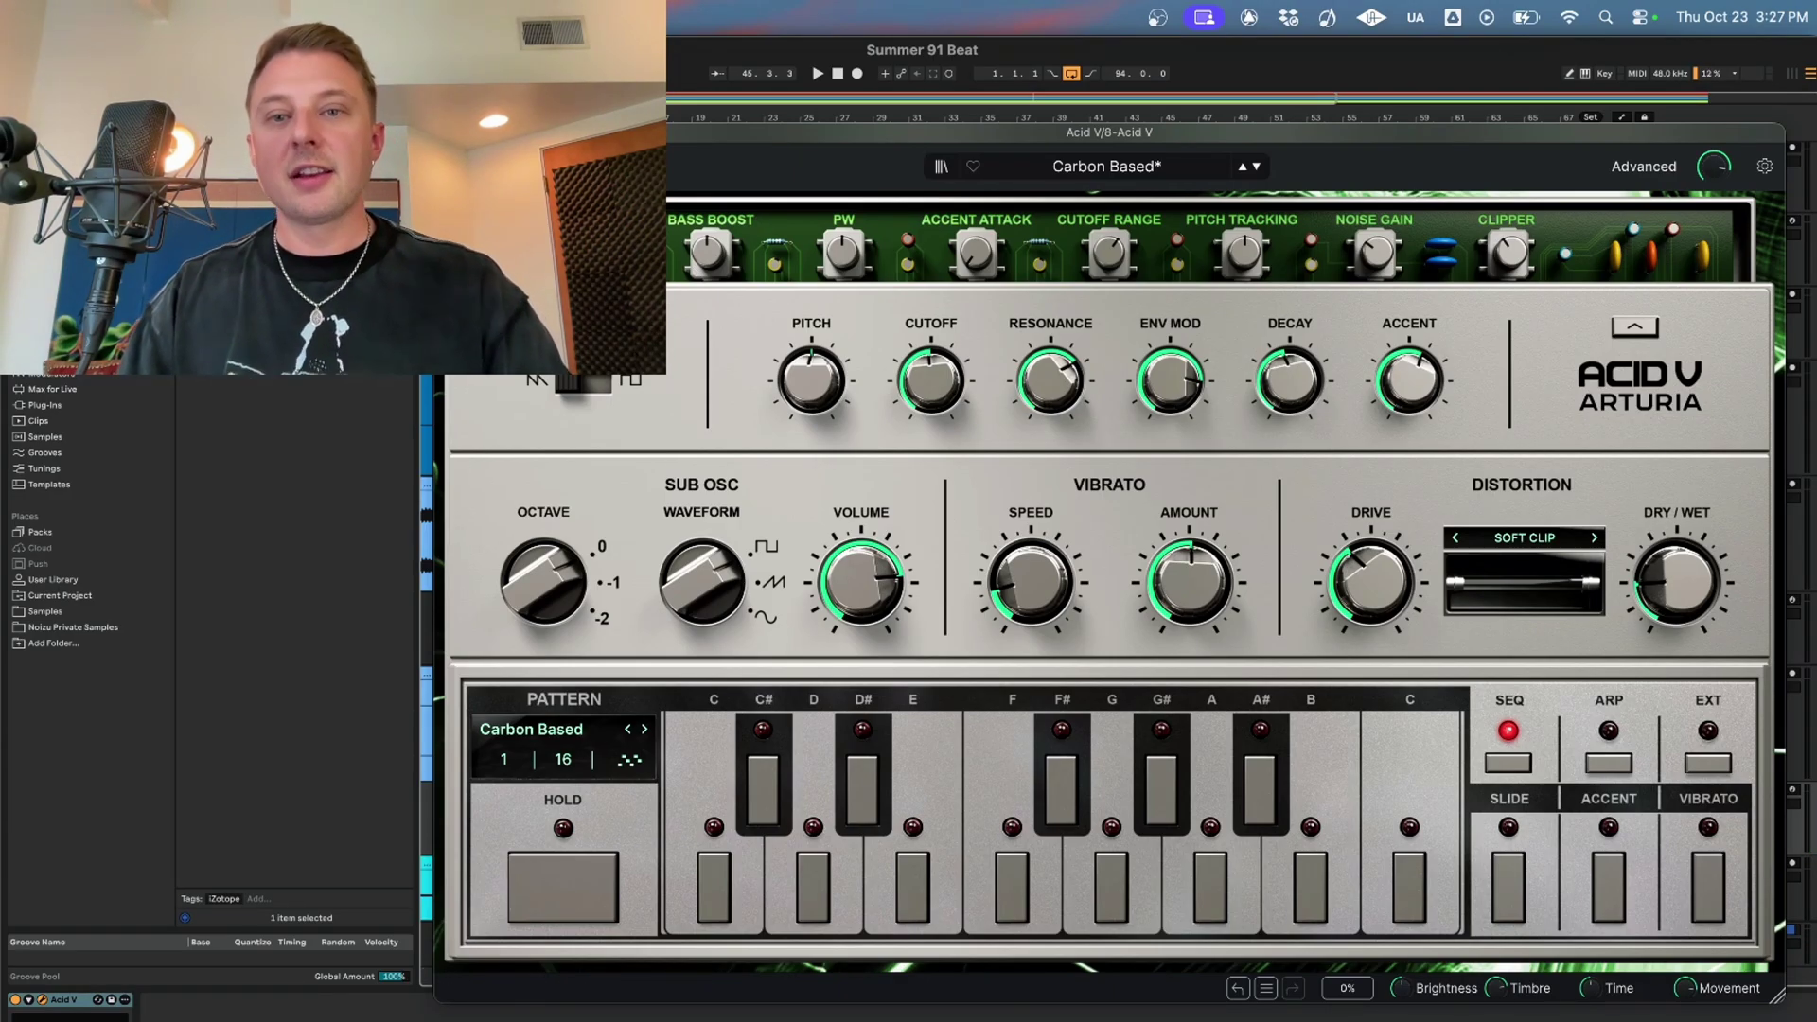
pyautogui.press('super+alt+p')
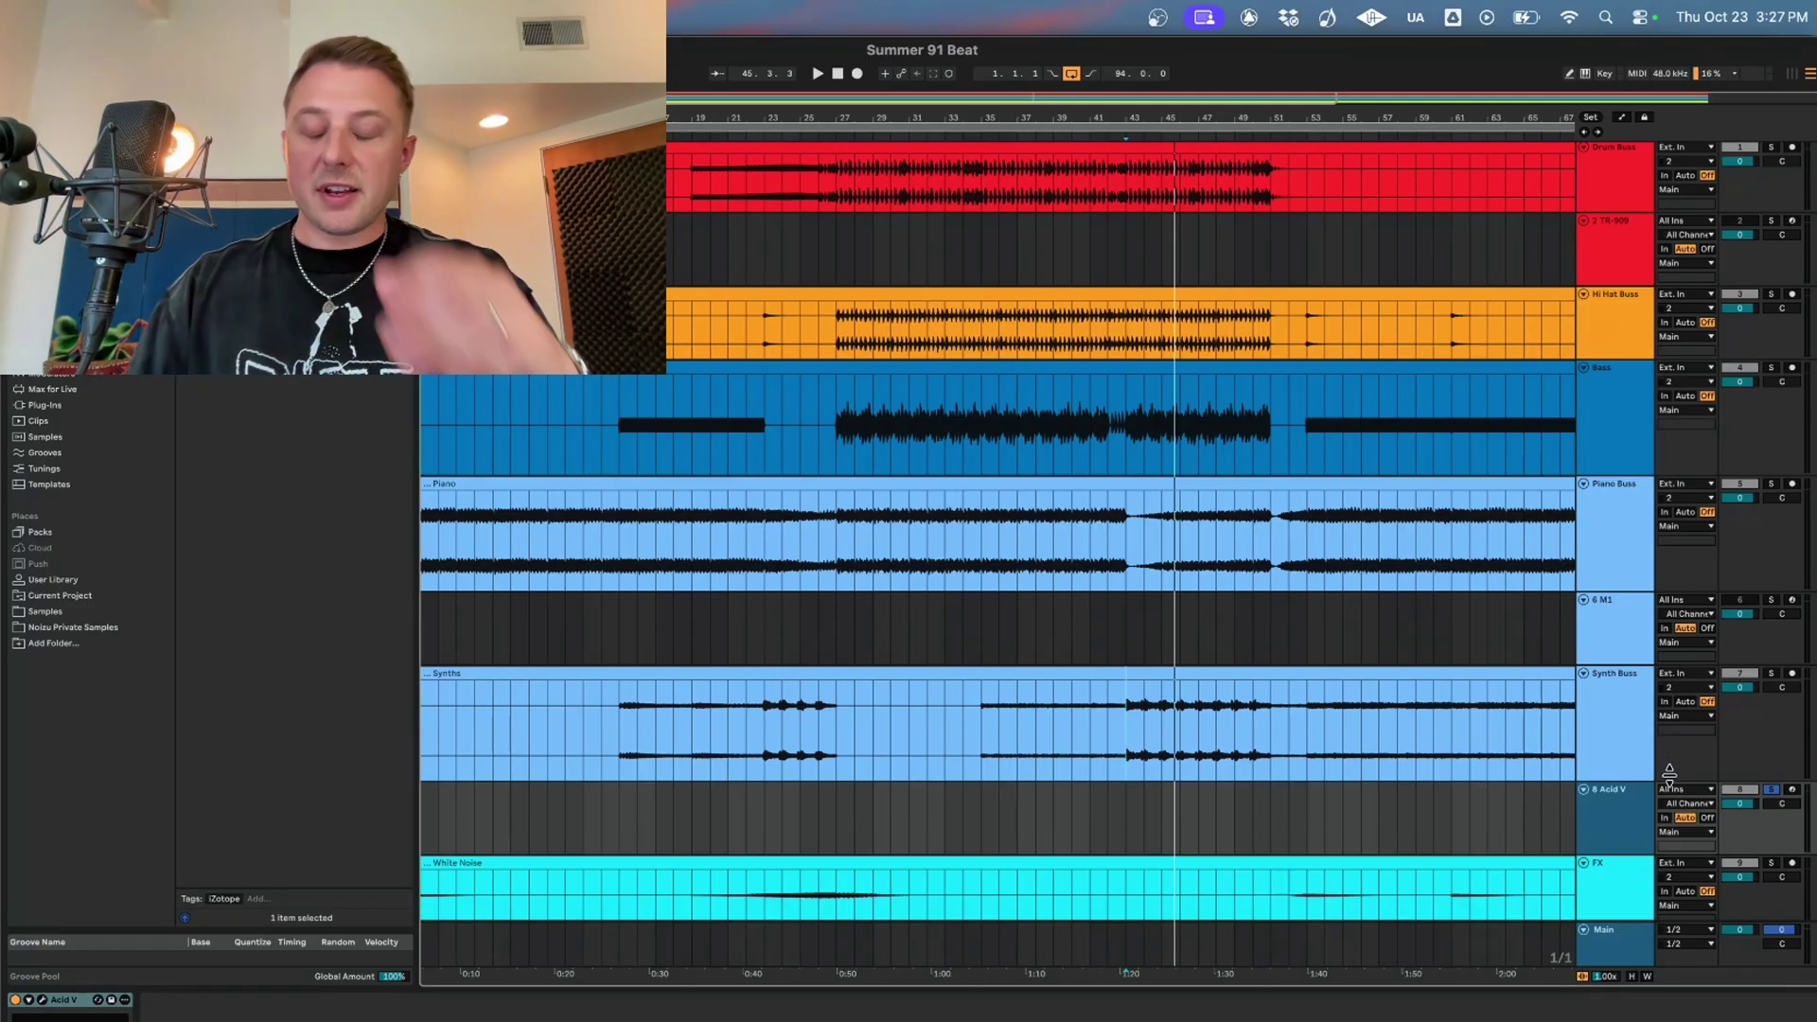
pyautogui.click(1773, 791)
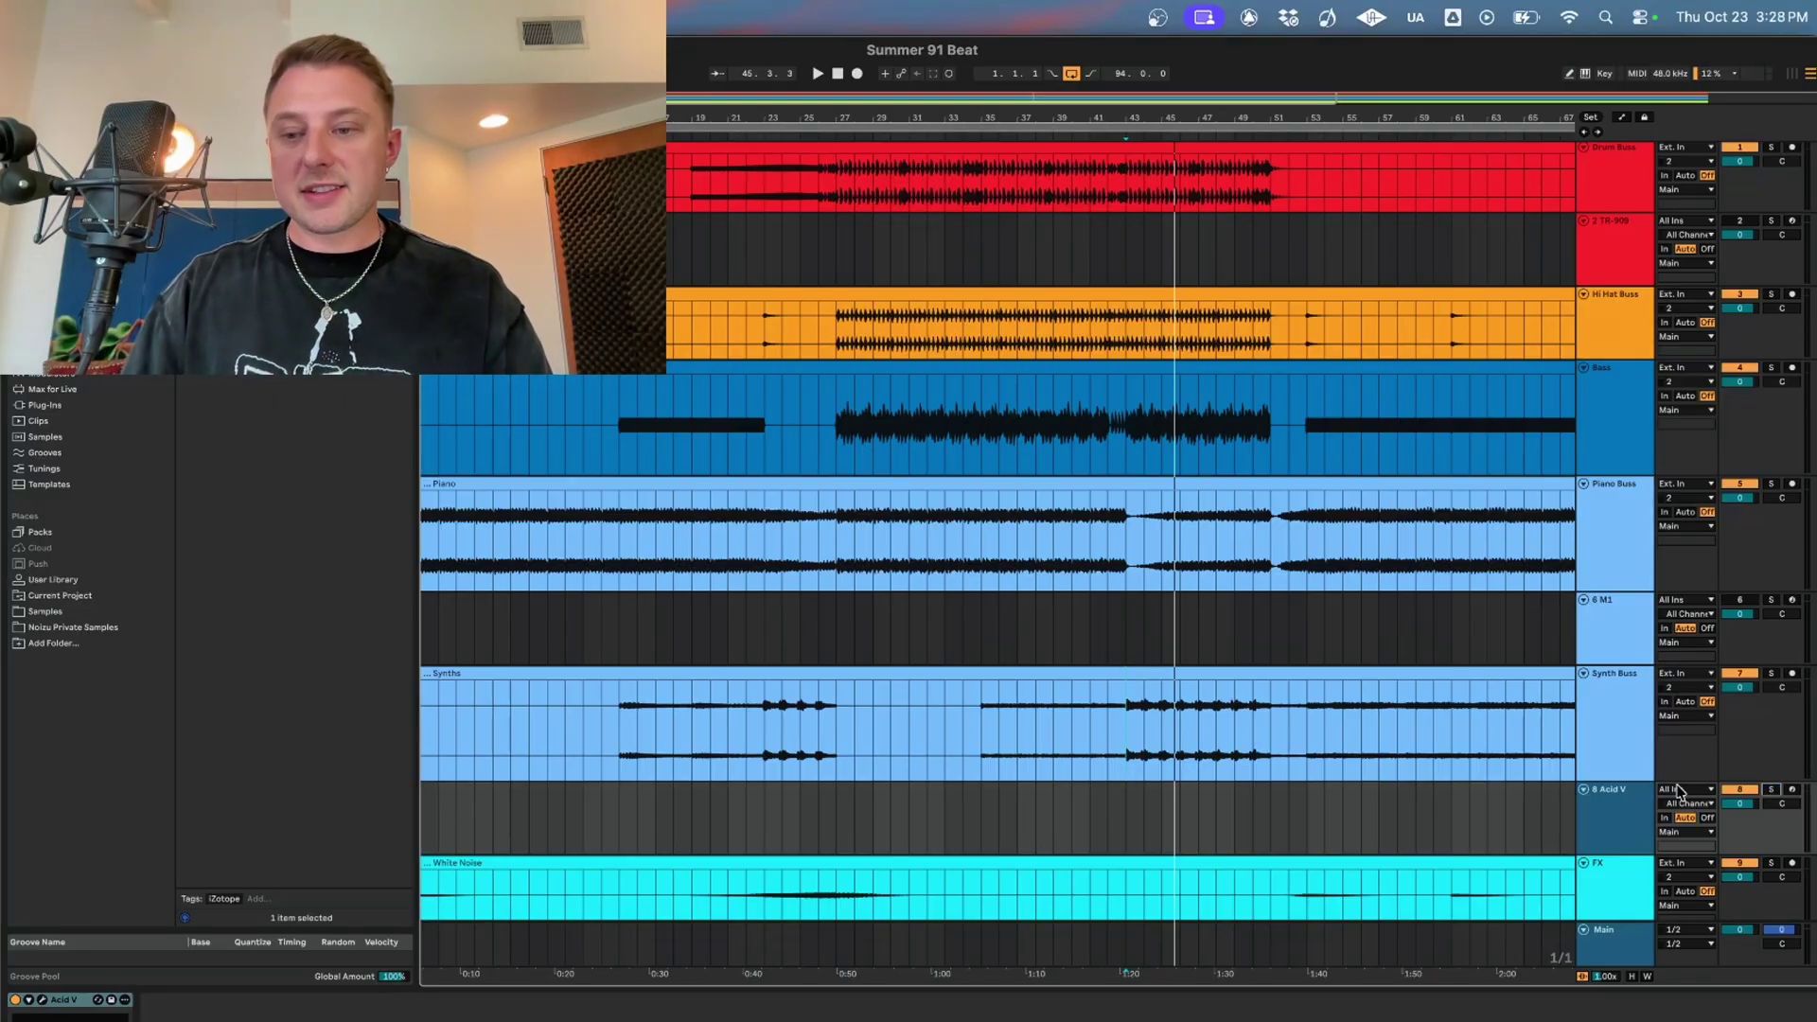
# - Audition the white noise on the soloed FX track from bar 25, and take the track out of solo
pyautogui.scroll(-2, 1239, 787)
pyautogui.click(1772, 804)
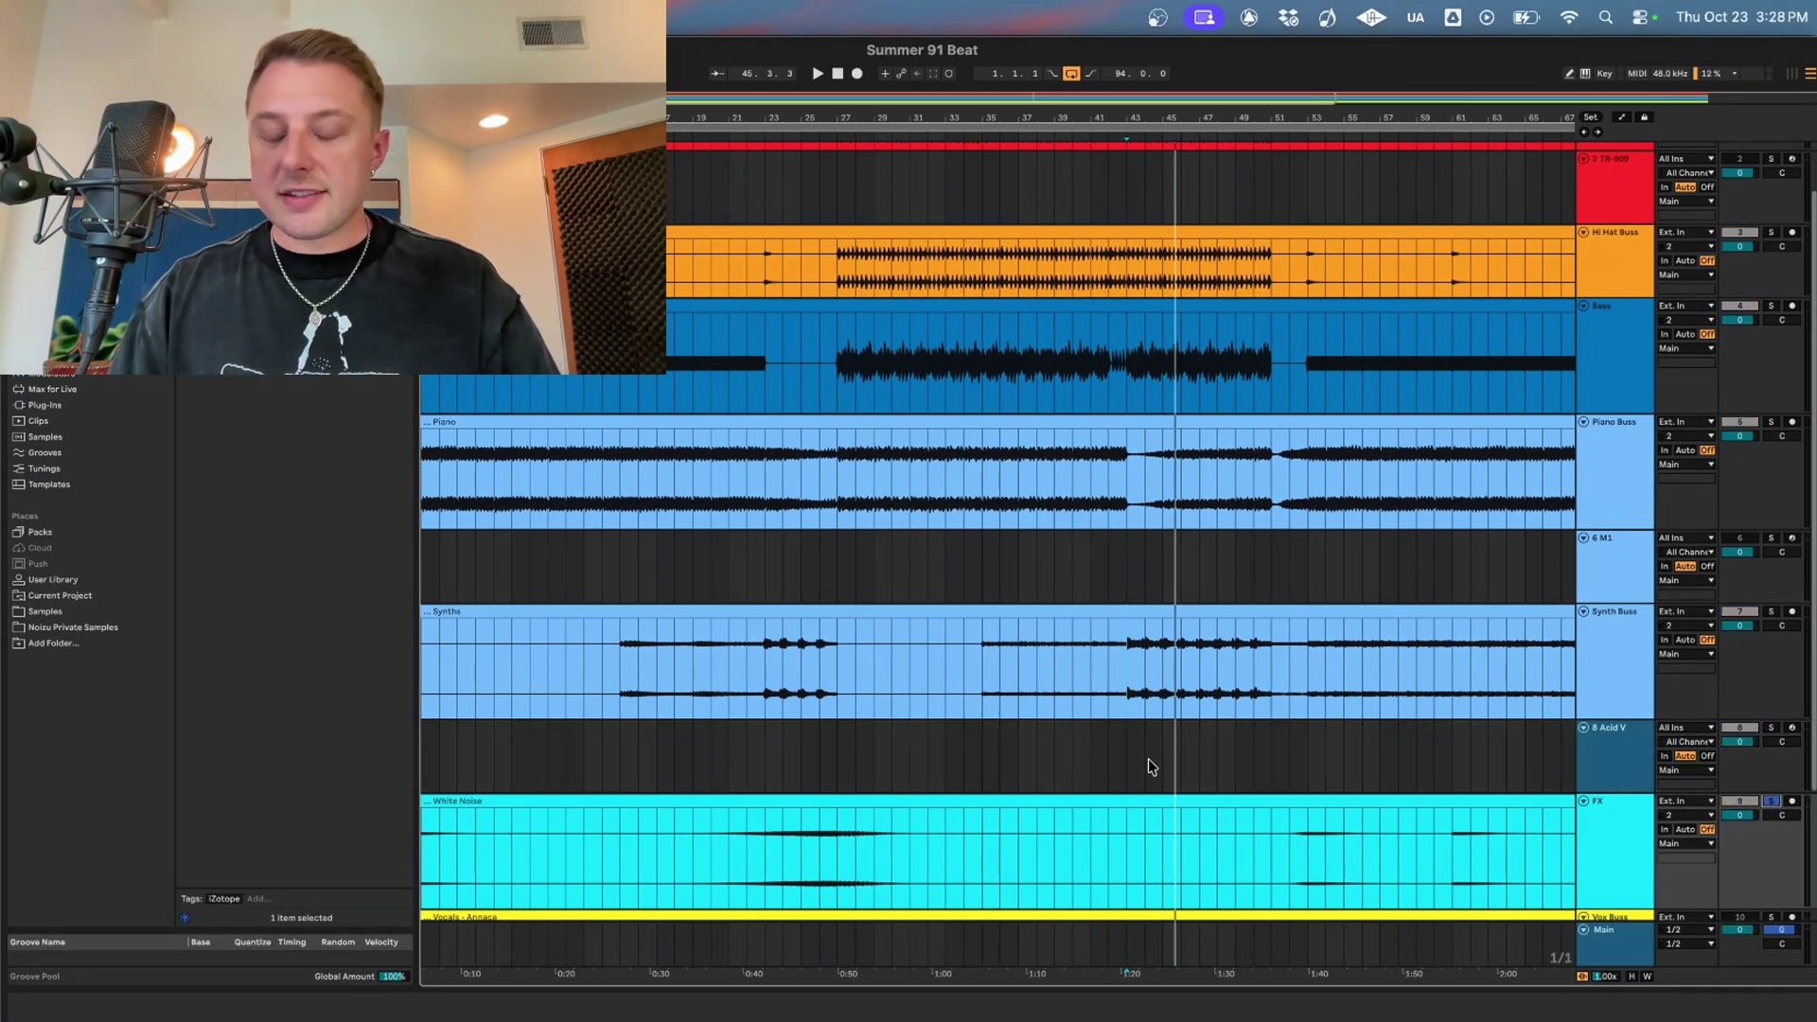
pyautogui.click(809, 837)
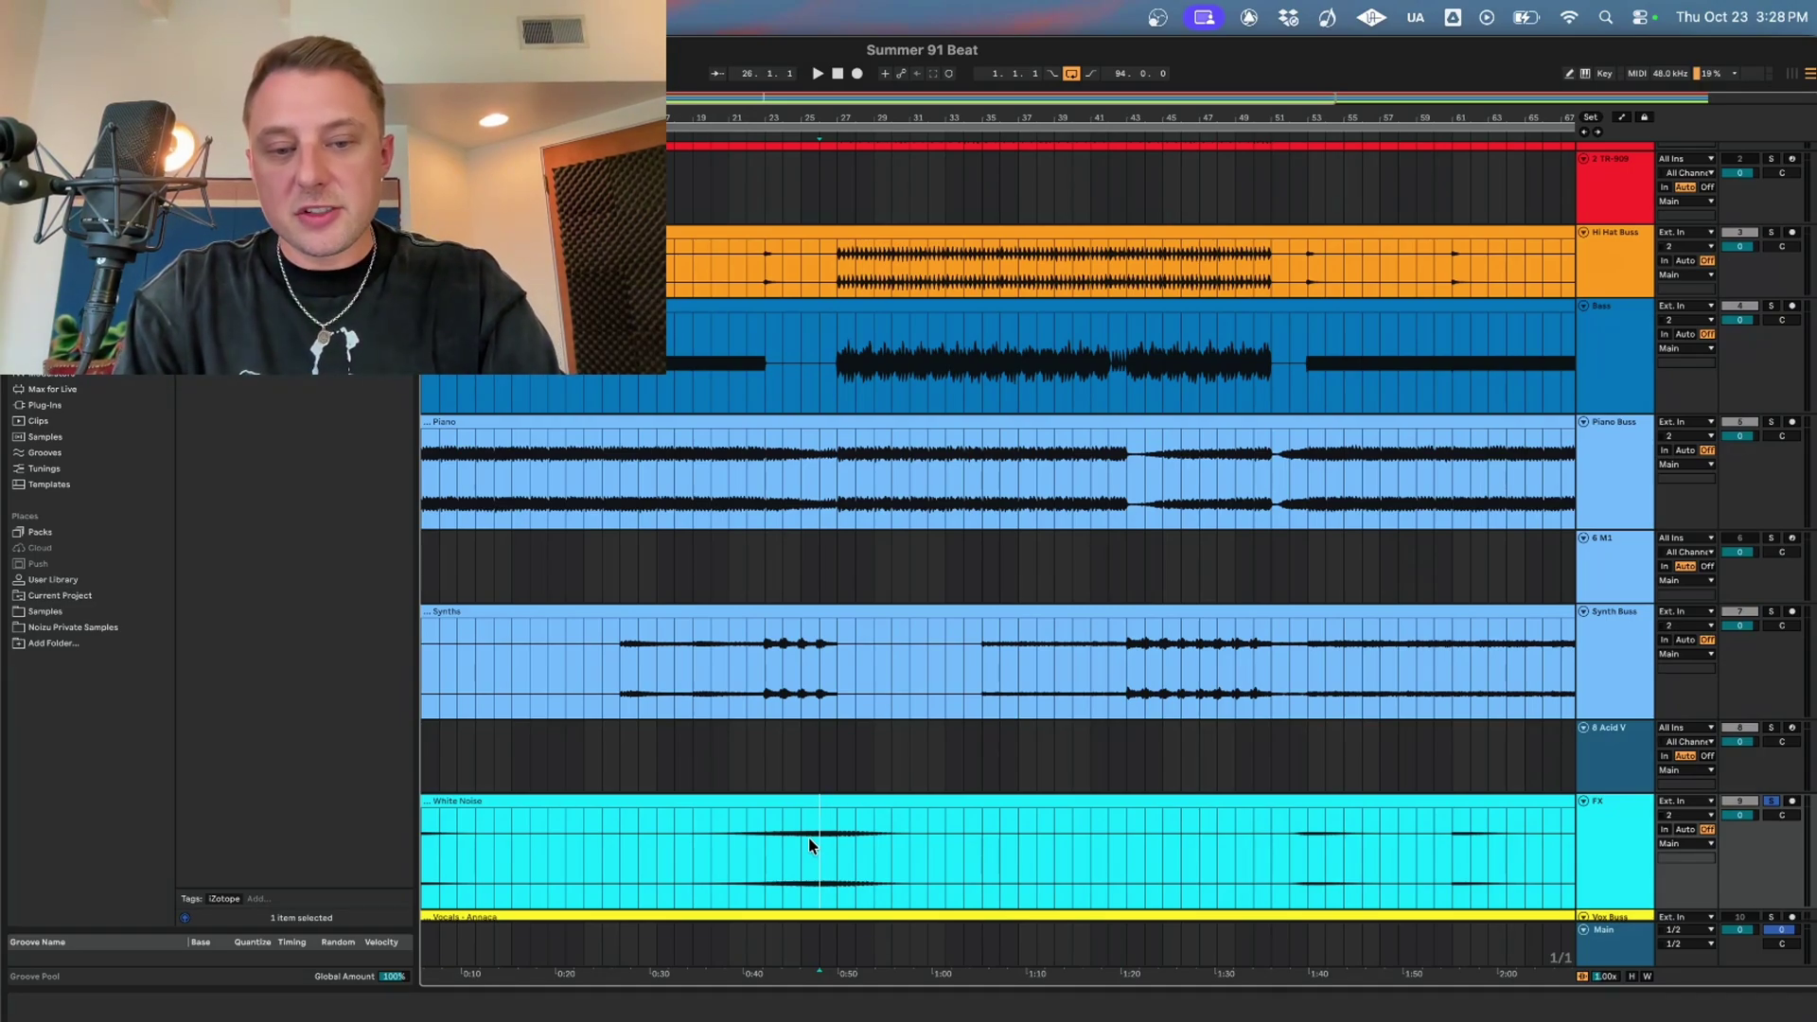
pyautogui.click(800, 834)
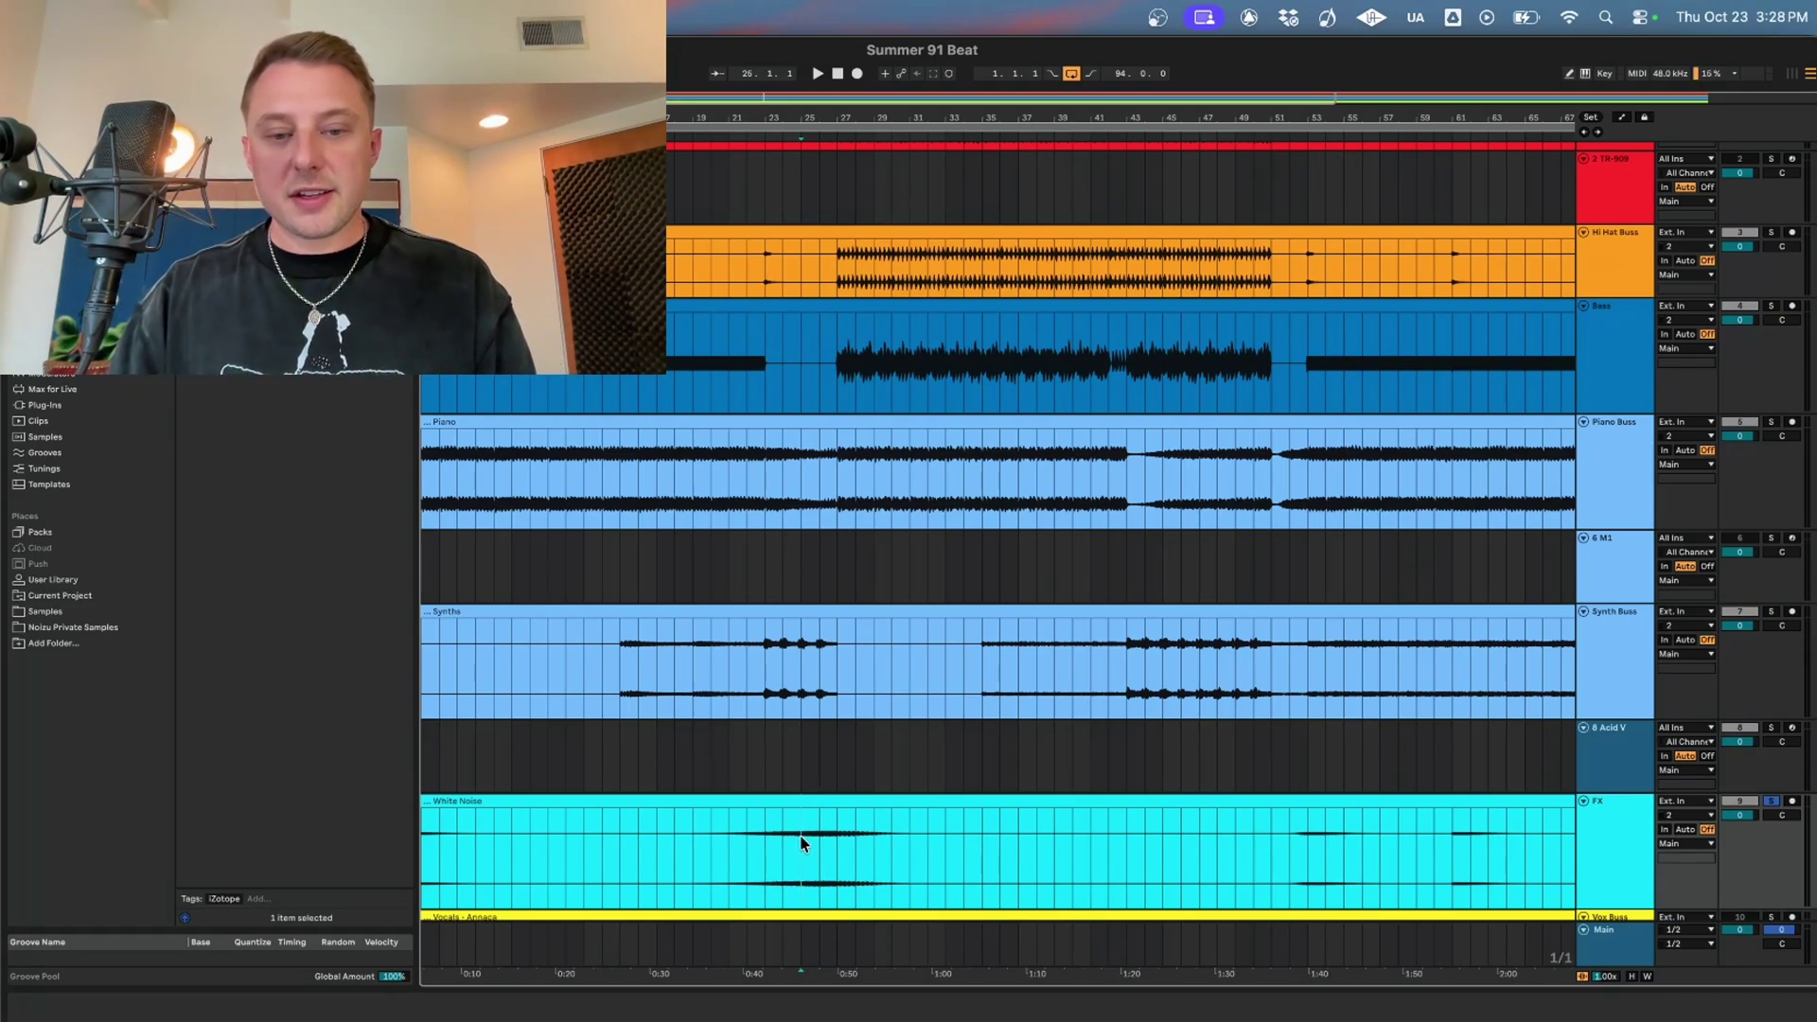
pyautogui.press('space')
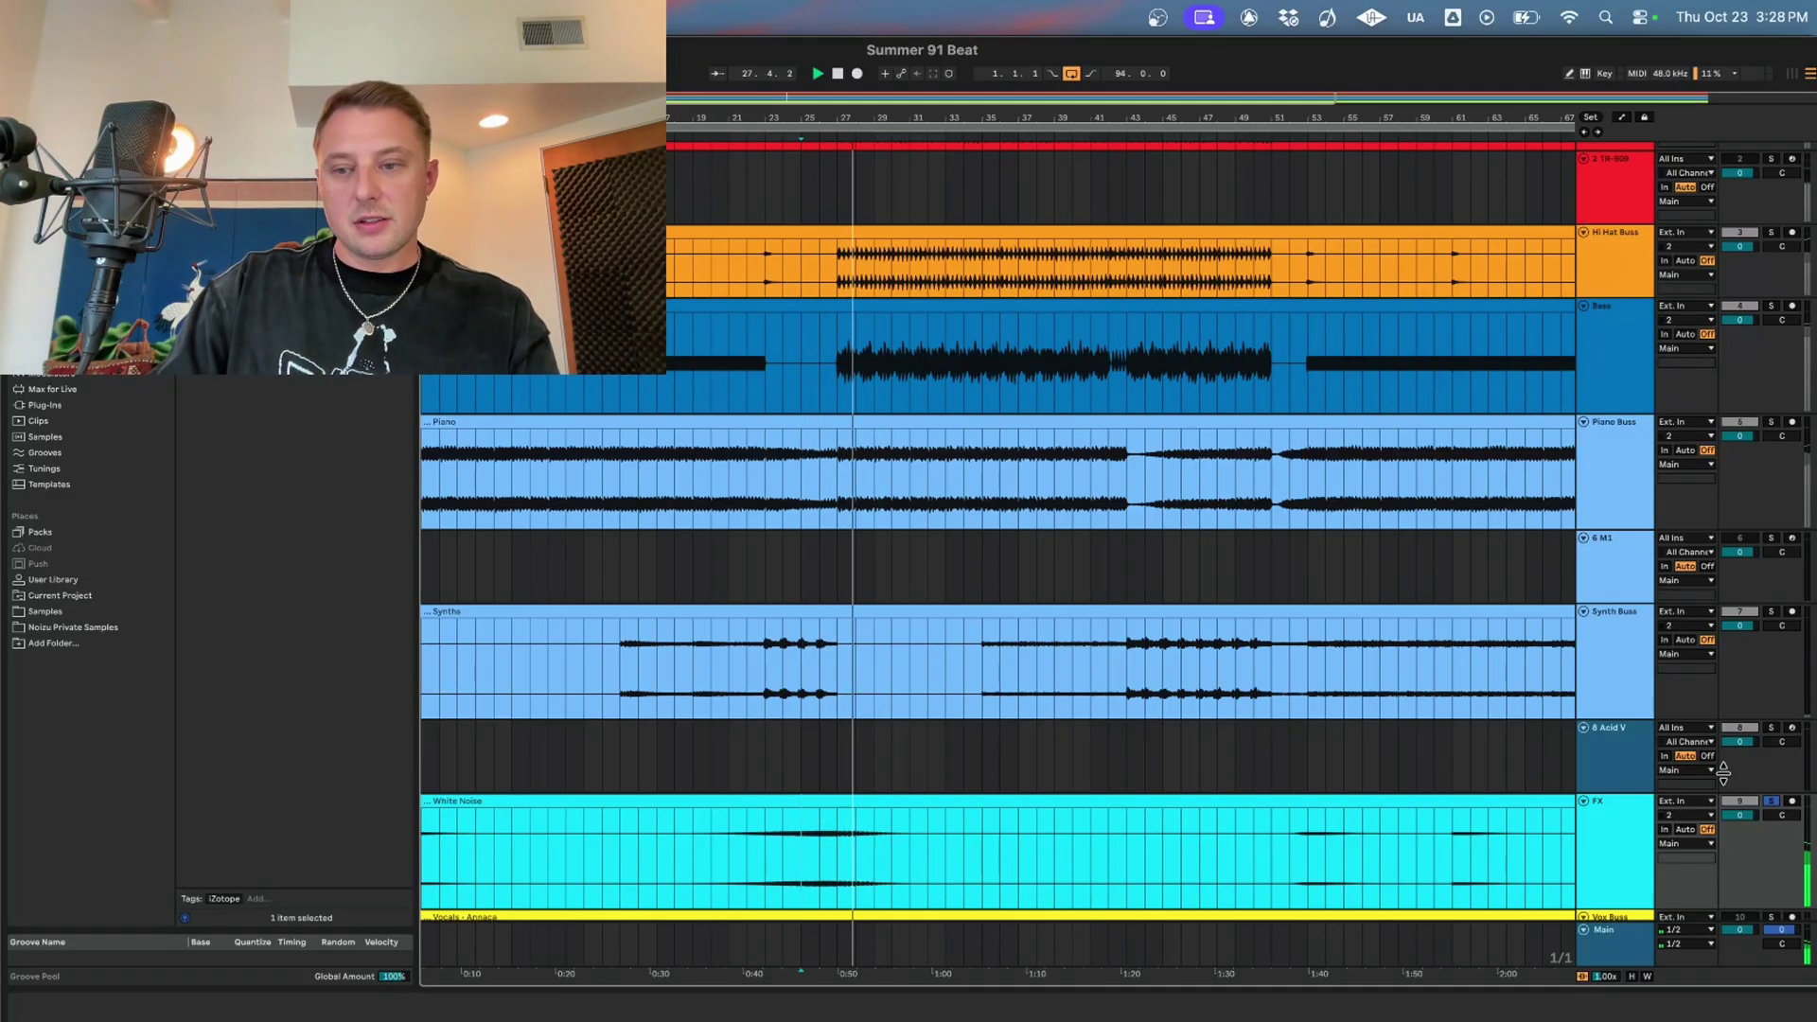
pyautogui.click(1771, 802)
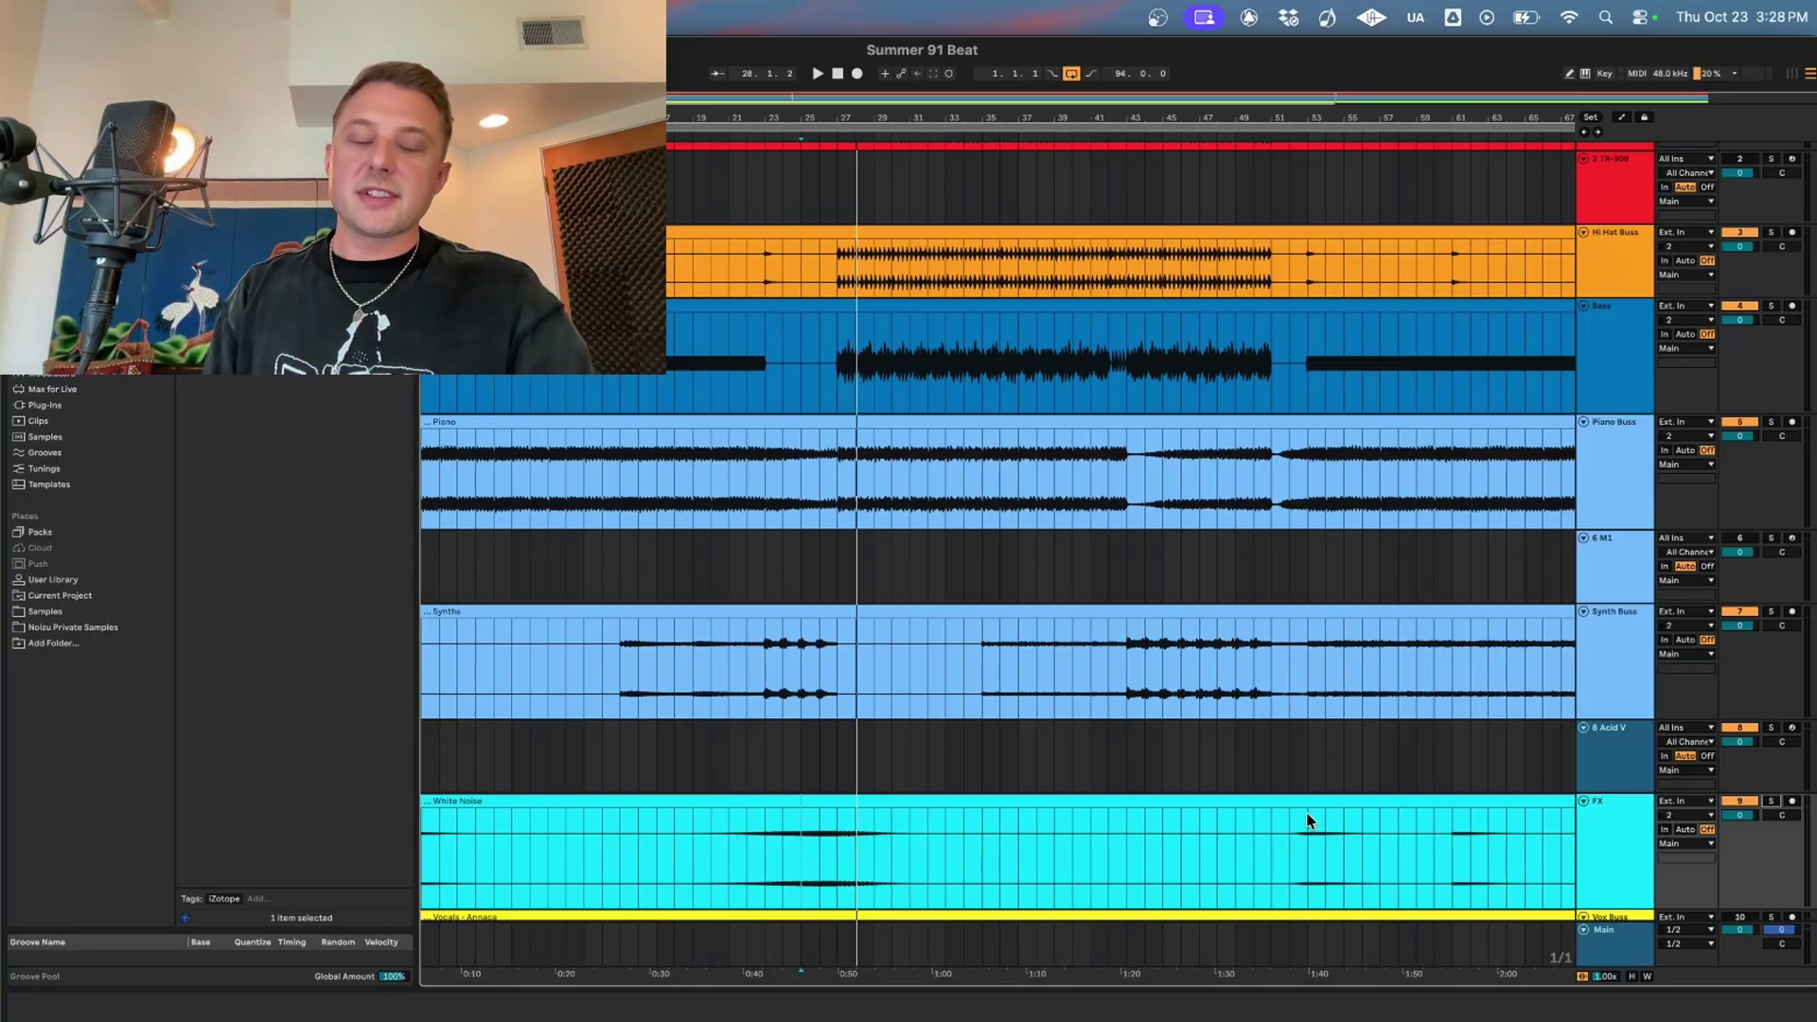
# - Look over the vocal tracks, and check Ozone 11 on the Main track before closing the plugin
pyautogui.scroll(-4, 1297, 812)
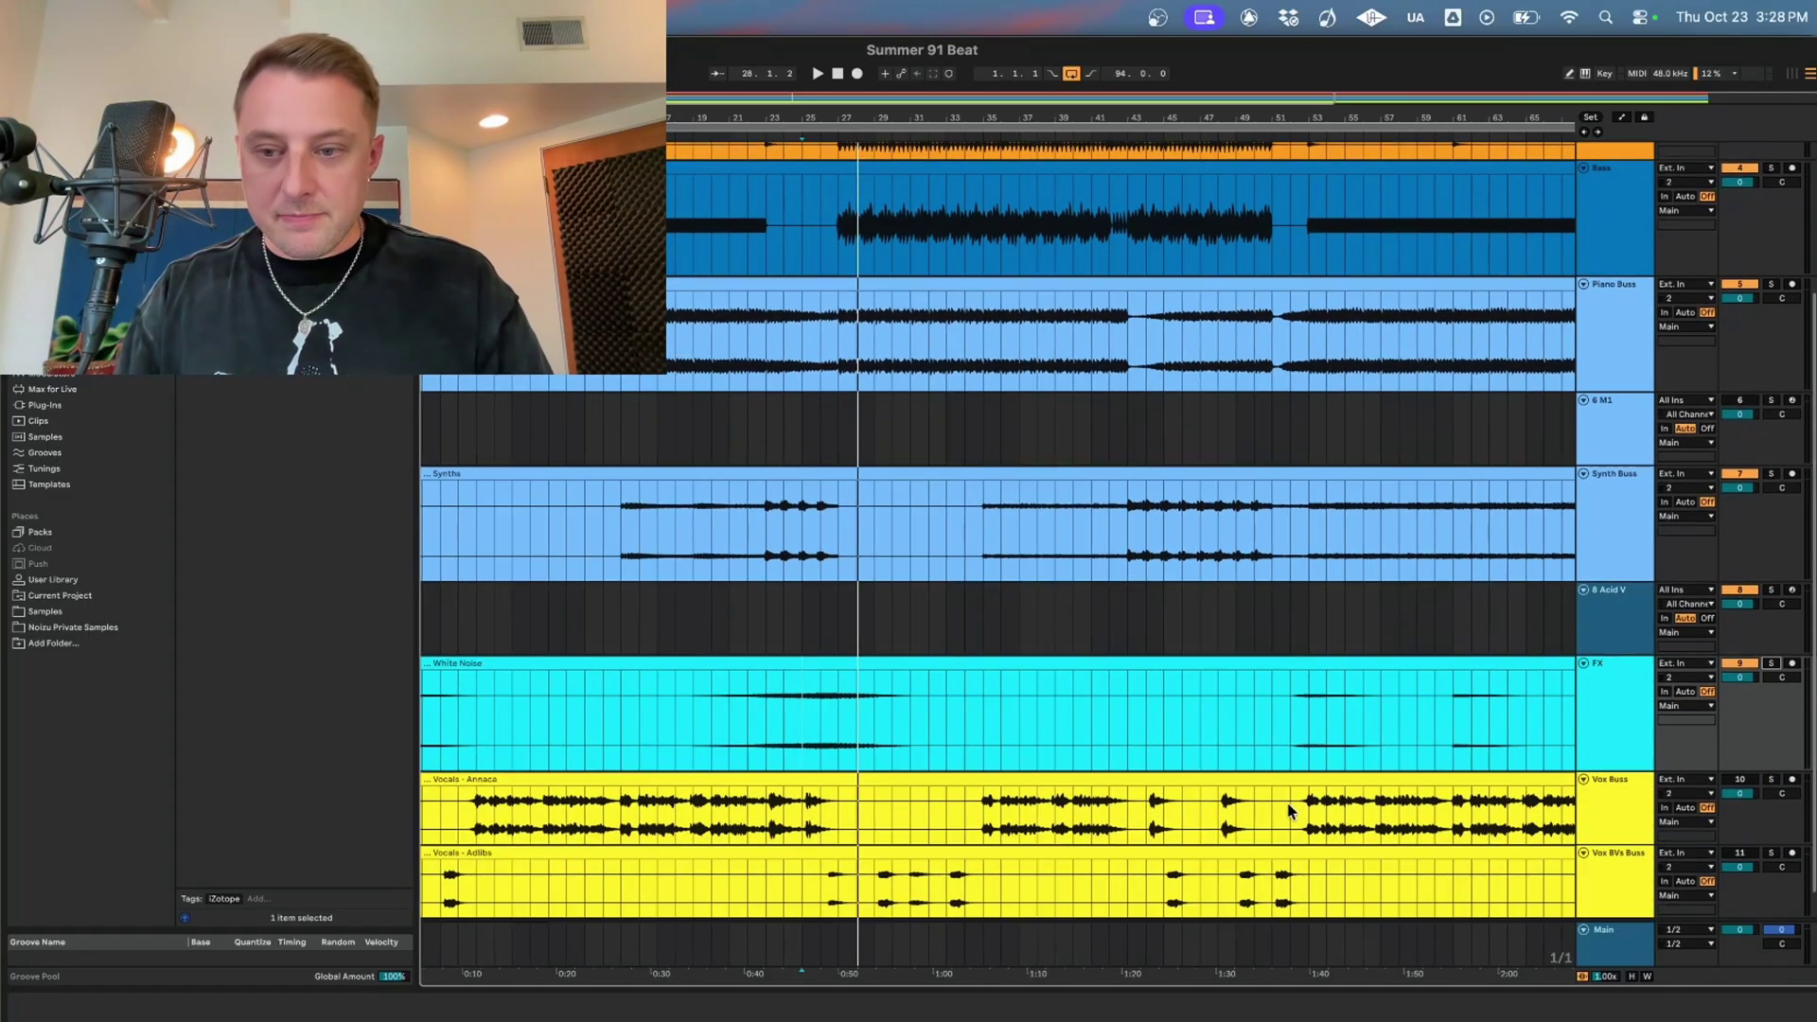
pyautogui.scroll(-1, 1126, 793)
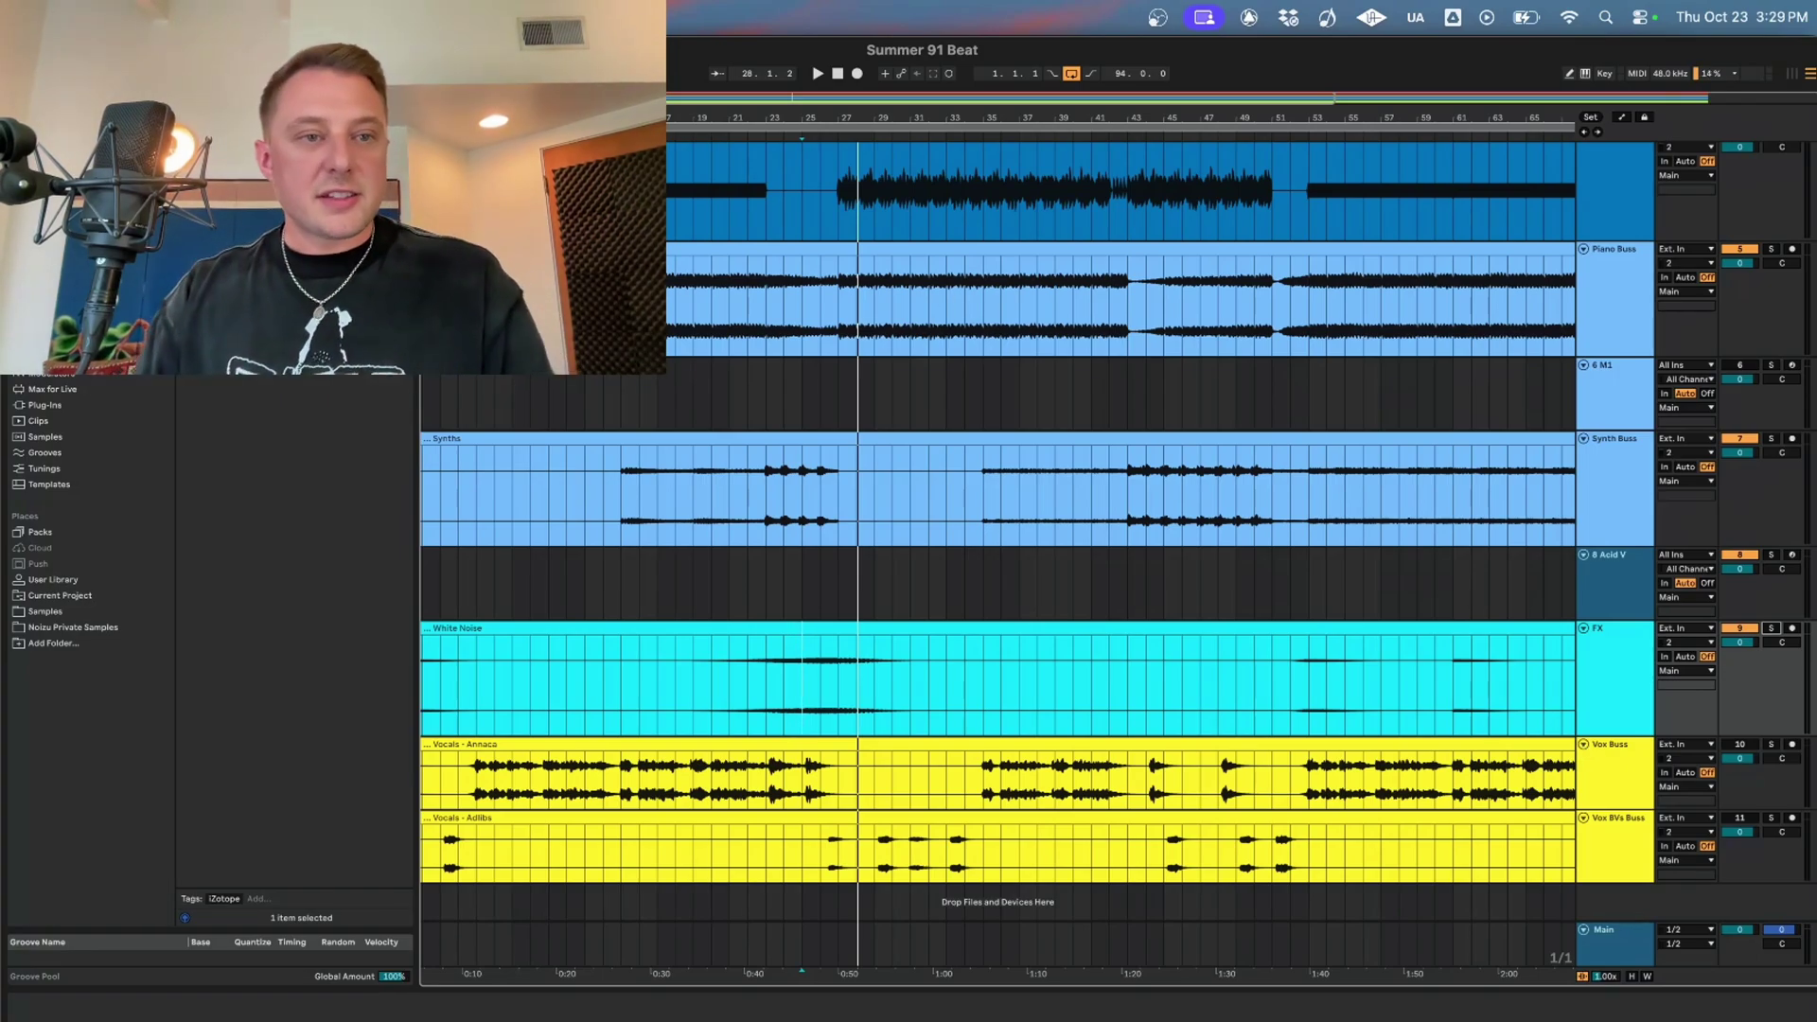
pyautogui.hscroll(-3, 1196, 731)
pyautogui.click(1649, 958)
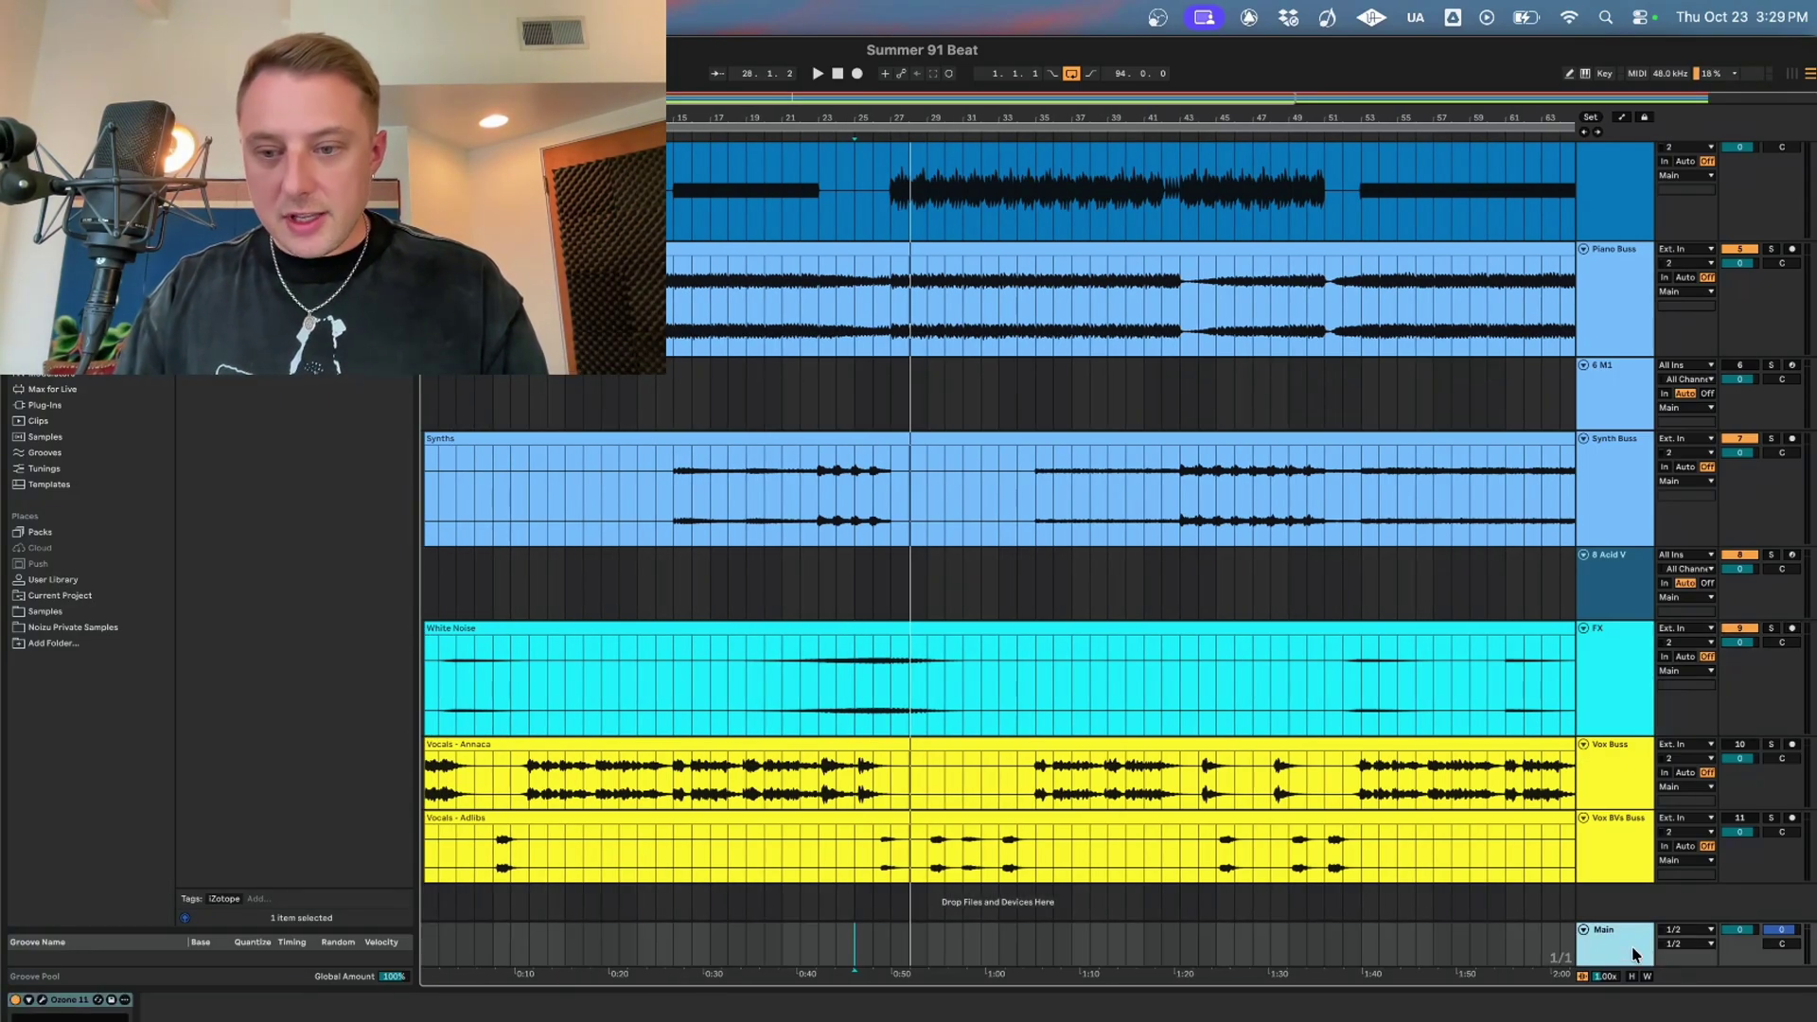
pyautogui.click(71, 1002)
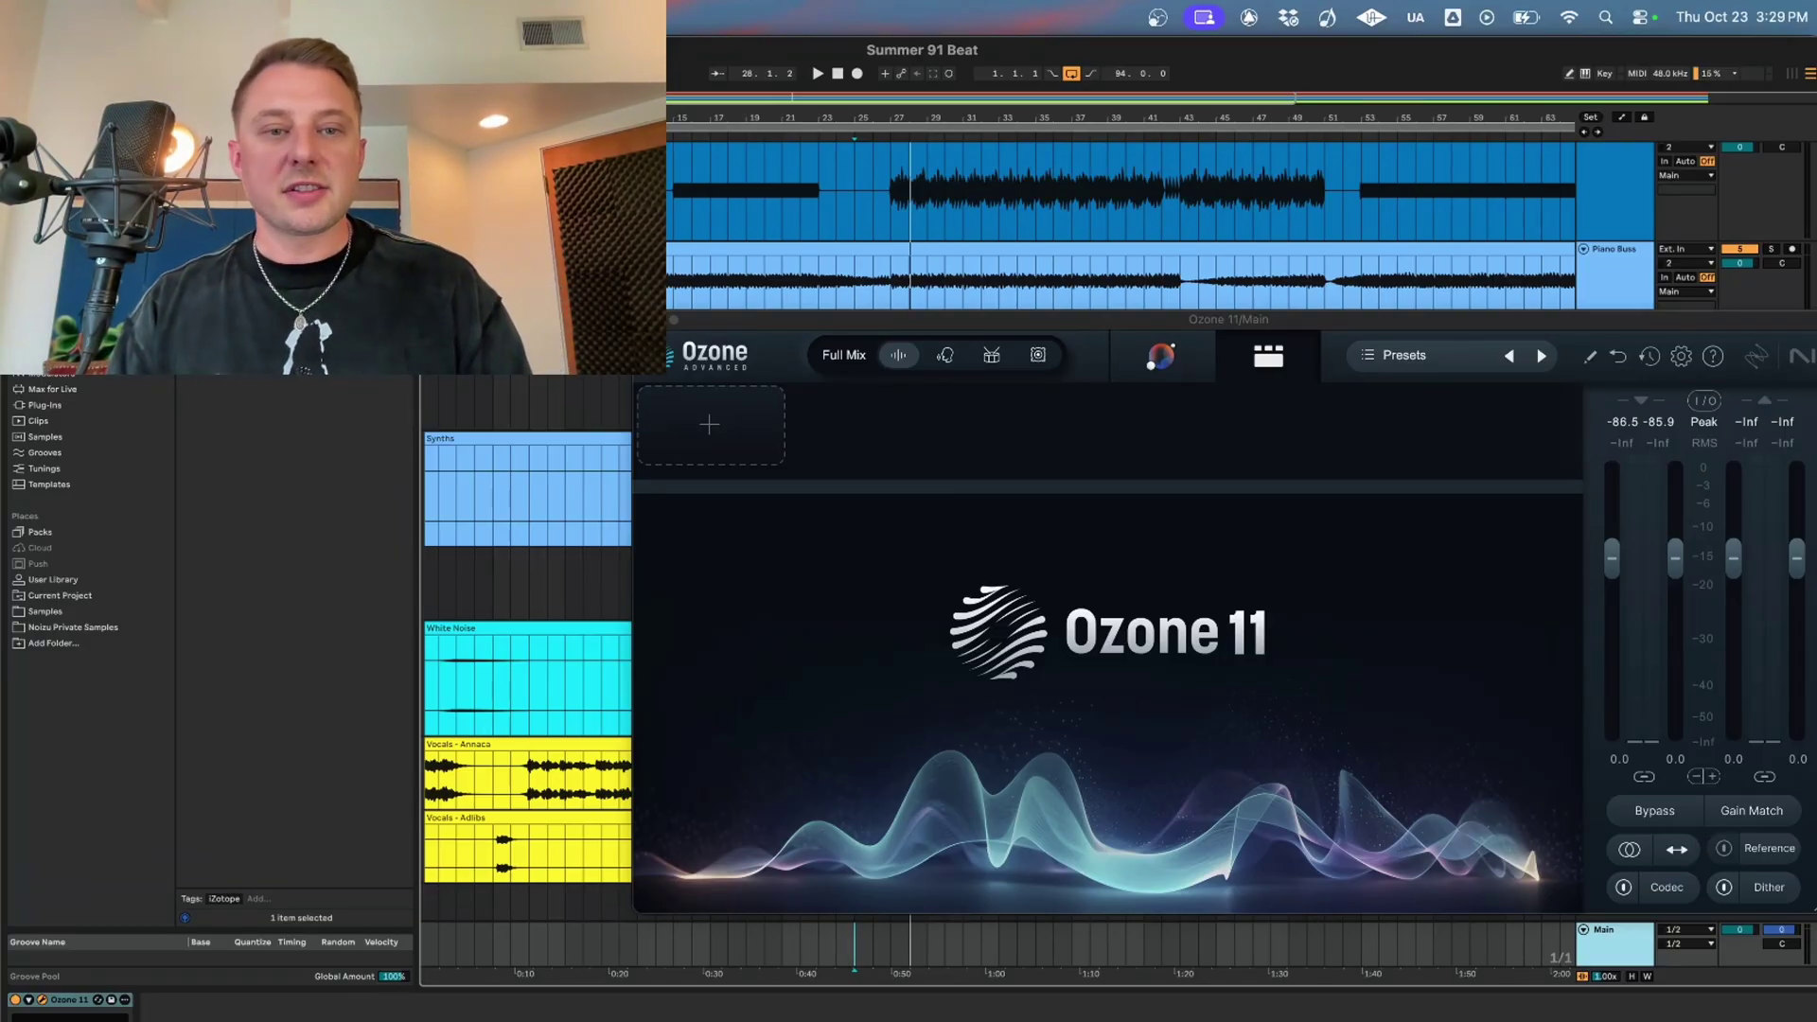
pyautogui.press('super+w')
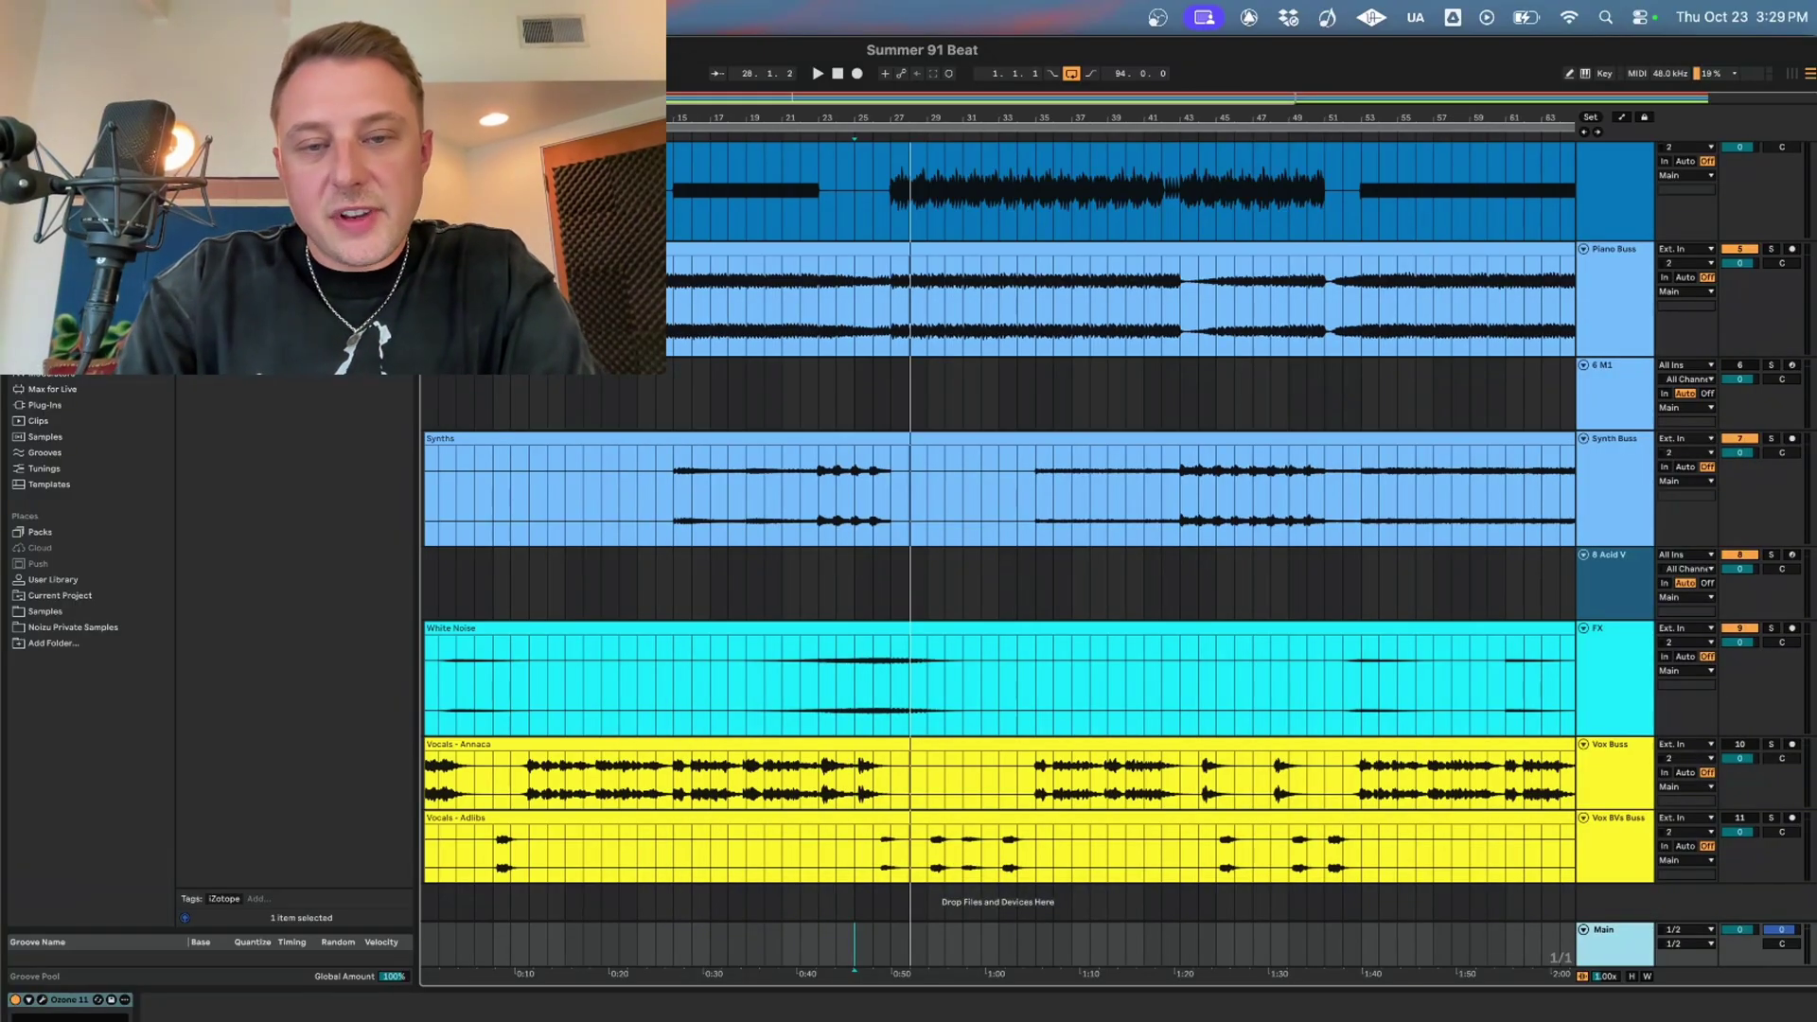